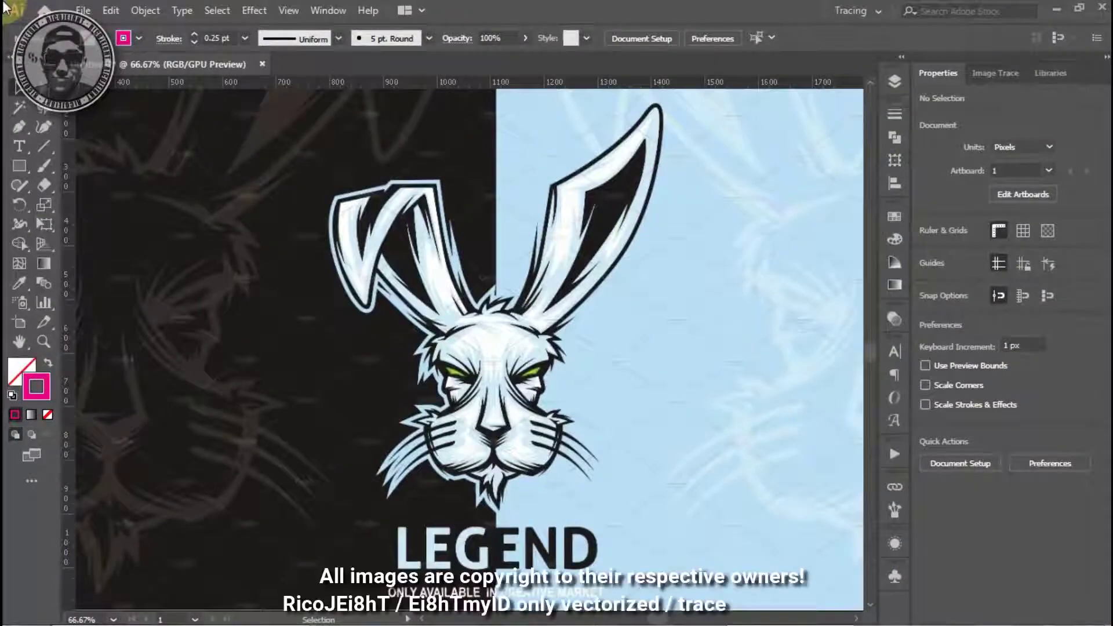
# Outline the chin fur tuft with pen anchors and curves, then deselect and zoom out.
pyautogui.scroll(5, 475, 377)
pyautogui.click(595, 336)
pyautogui.moveTo(596, 336); pyautogui.dragTo(556, 327)
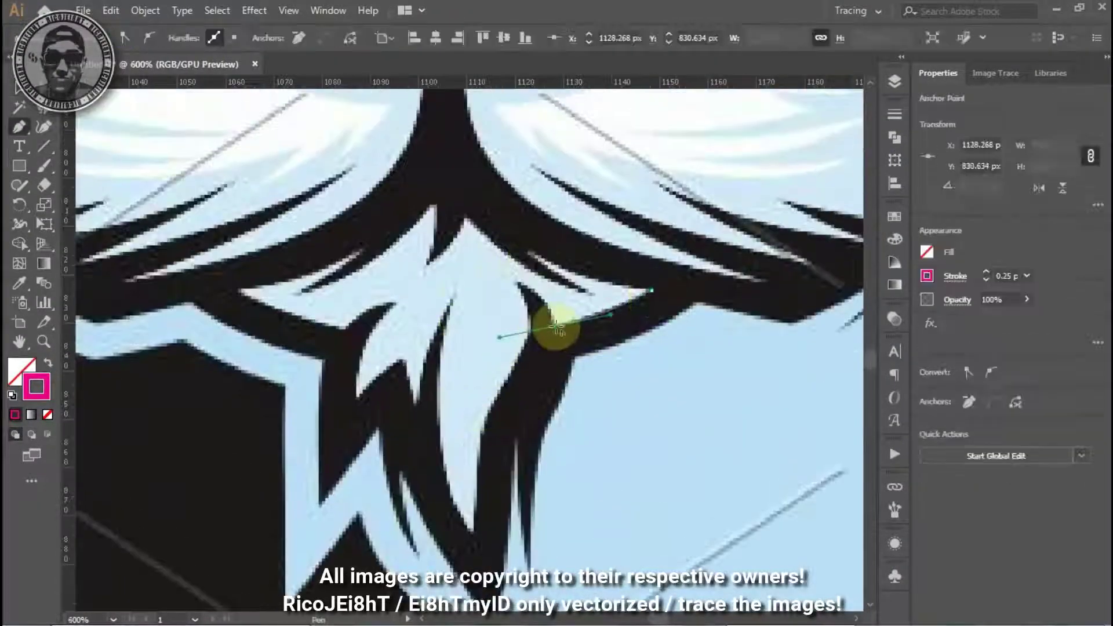
pyautogui.moveTo(483, 411); pyautogui.dragTo(473, 534)
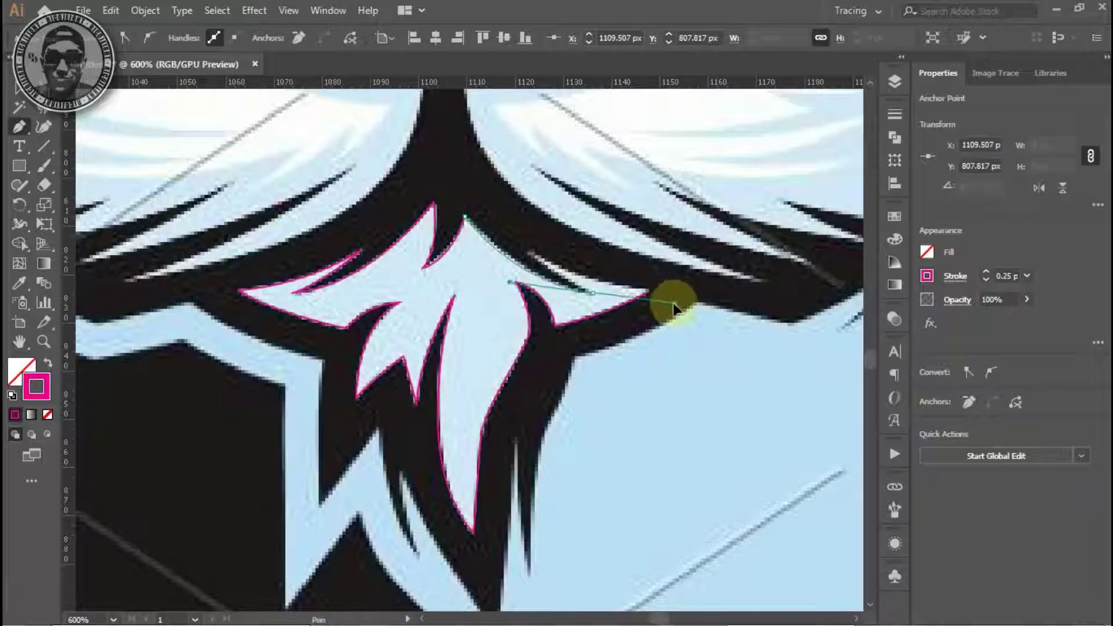
pyautogui.hotkey('ctrl', '-')
pyautogui.hotkey('ctrl', '-')
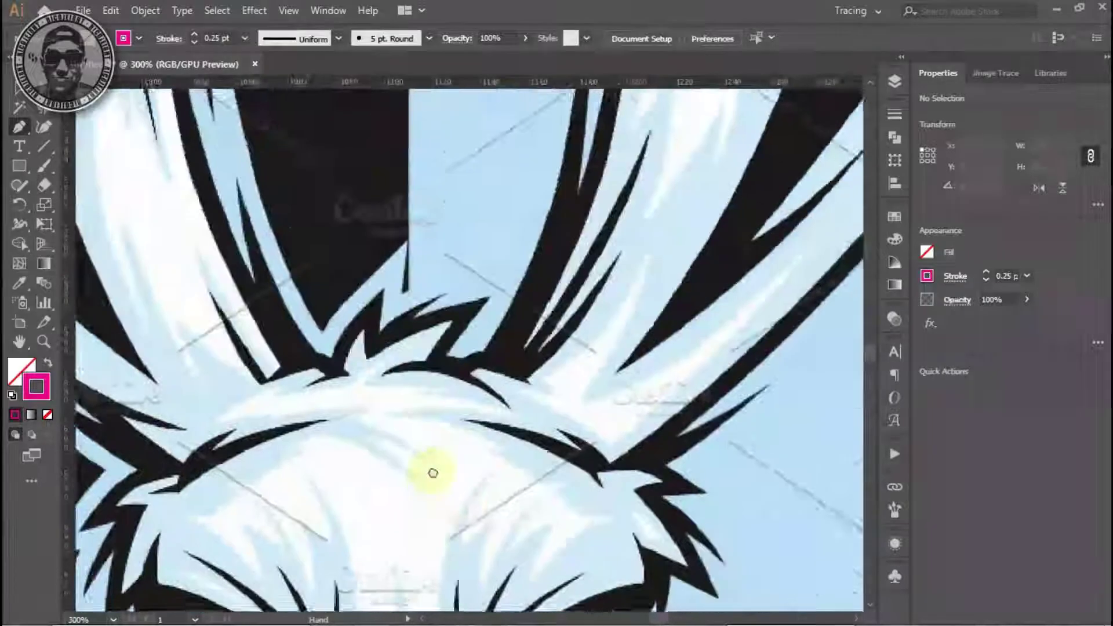
# Zoom in under the left eye and pen-trace a closed outline of the jagged white patch.
pyautogui.moveTo(514, 390); pyautogui.dragTo(478, 290)
pyautogui.hotkey('ctrl', '+')
pyautogui.hotkey('ctrl', '+')
pyautogui.hotkey('ctrl', '+')
pyautogui.click(425, 438)
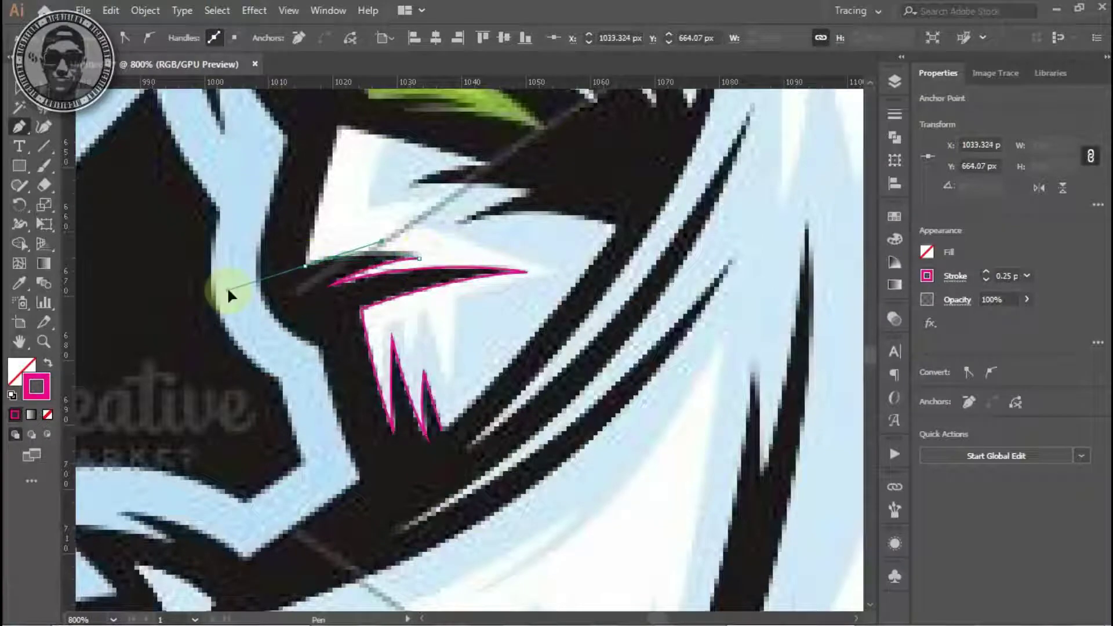
pyautogui.scroll(3, 285, 280)
pyautogui.hscroll(1, 285, 279)
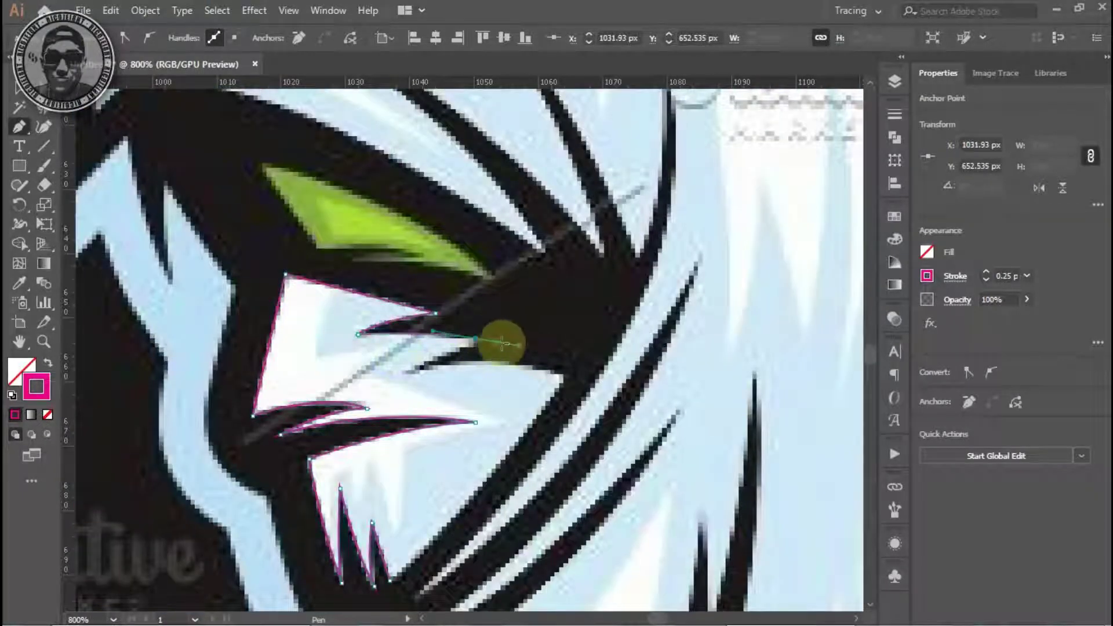
pyautogui.keyDown('ctrl'); pyautogui.click(562, 378); pyautogui.keyUp('ctrl')
pyautogui.hotkey('ctrl', '-')
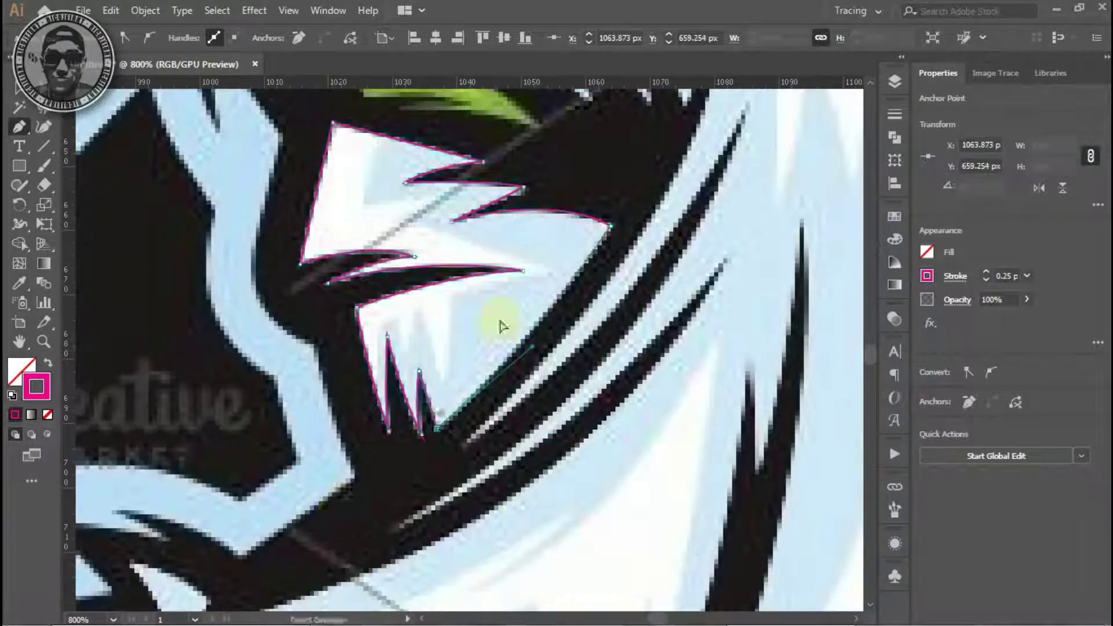
pyautogui.hotkey('ctrl', '-')
pyautogui.hotkey('ctrl', '-')
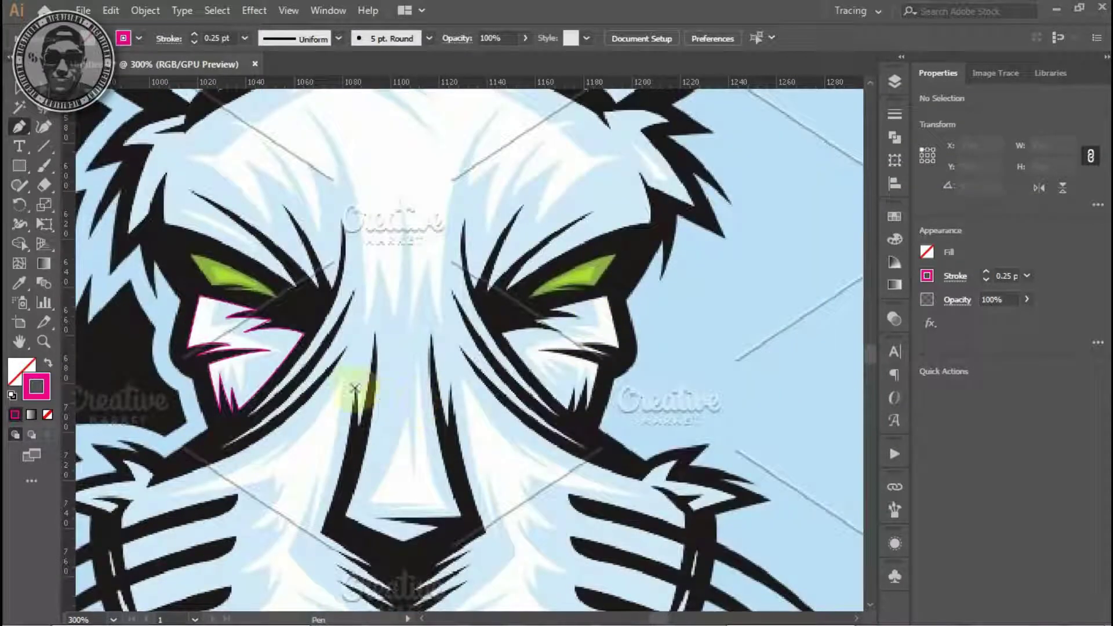
# Select and inspect the left under-eye path up close, then zoom out to show both eyes.
pyautogui.keyDown('ctrl'); pyautogui.click(300, 330); pyautogui.keyUp('ctrl')
pyautogui.hotkey('ctrl', '+')
pyautogui.hotkey('ctrl', '+')
pyautogui.hotkey('ctrl', '+')
pyautogui.hotkey('ctrl', '+')
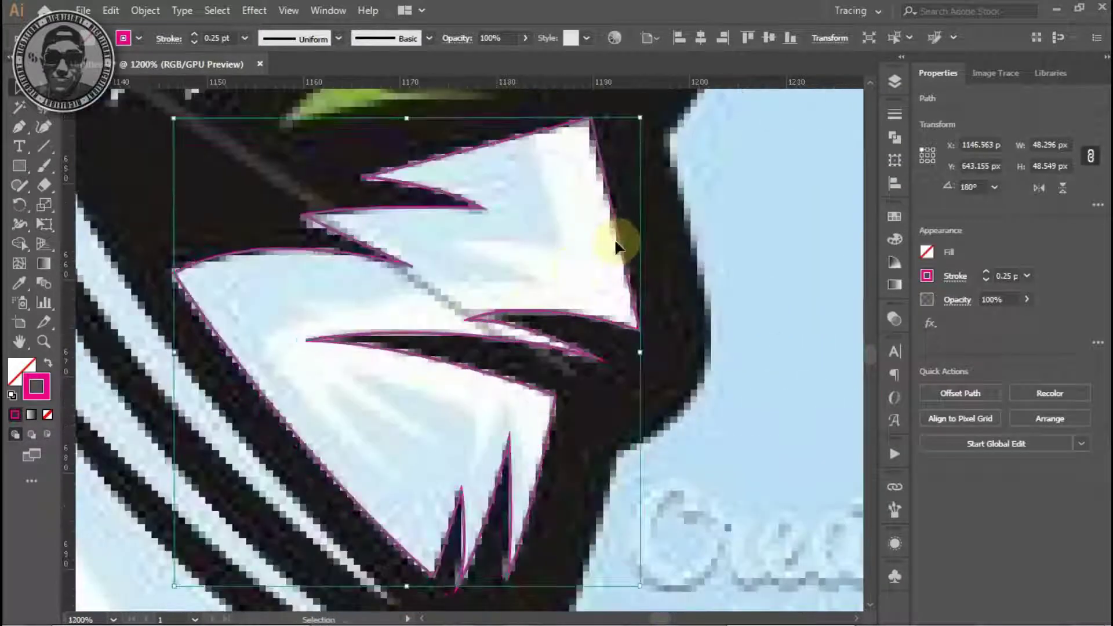
pyautogui.keyDown('ctrl'); pyautogui.click(423, 401); pyautogui.keyUp('ctrl')
pyautogui.hotkey('ctrl', '-')
pyautogui.hotkey('ctrl', '-')
pyautogui.hotkey('ctrl', '-')
pyautogui.scroll(3, 422, 401)
pyautogui.scroll(1, 410, 273)
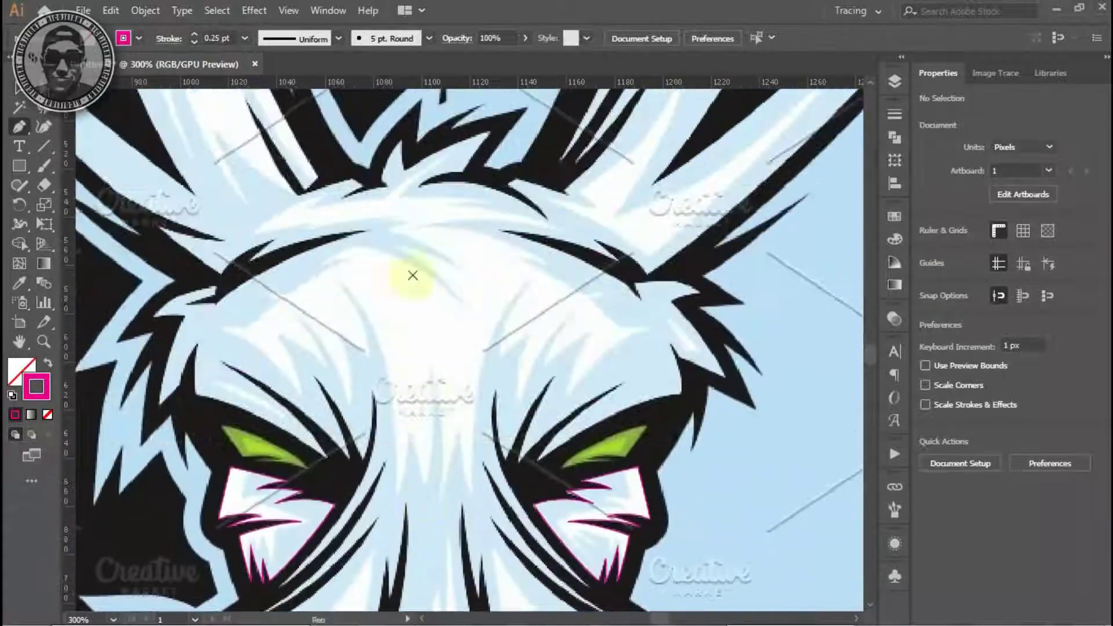
# Align the eye paths to the vertical centre line, then deselect it.
pyautogui.click(595, 487)
pyautogui.click(637, 40)
pyautogui.rightClick(435, 284)
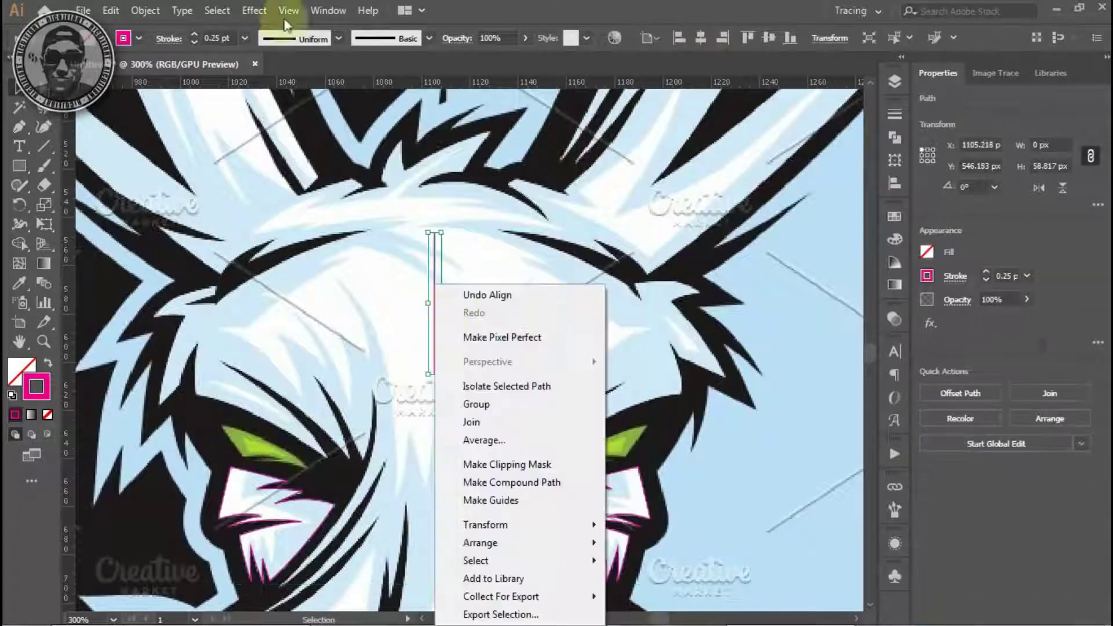
pyautogui.click(286, 24)
pyautogui.click(110, 11)
pyautogui.click(469, 326)
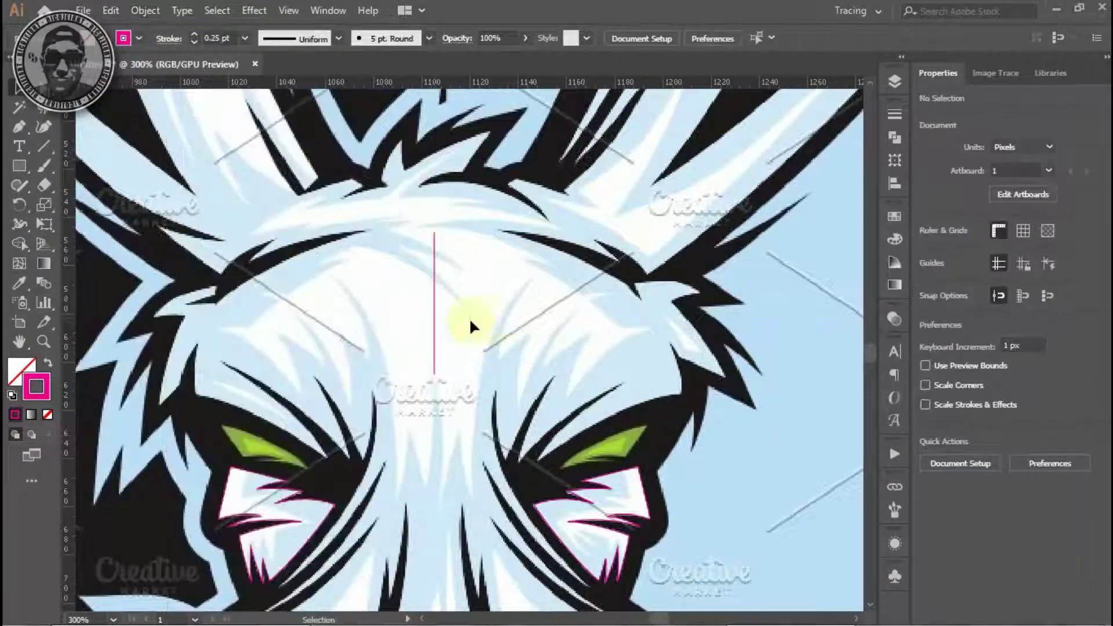
pyautogui.scroll(-1, 401, 320)
pyautogui.scroll(-3, 373, 360)
pyautogui.scroll(-3, 427, 385)
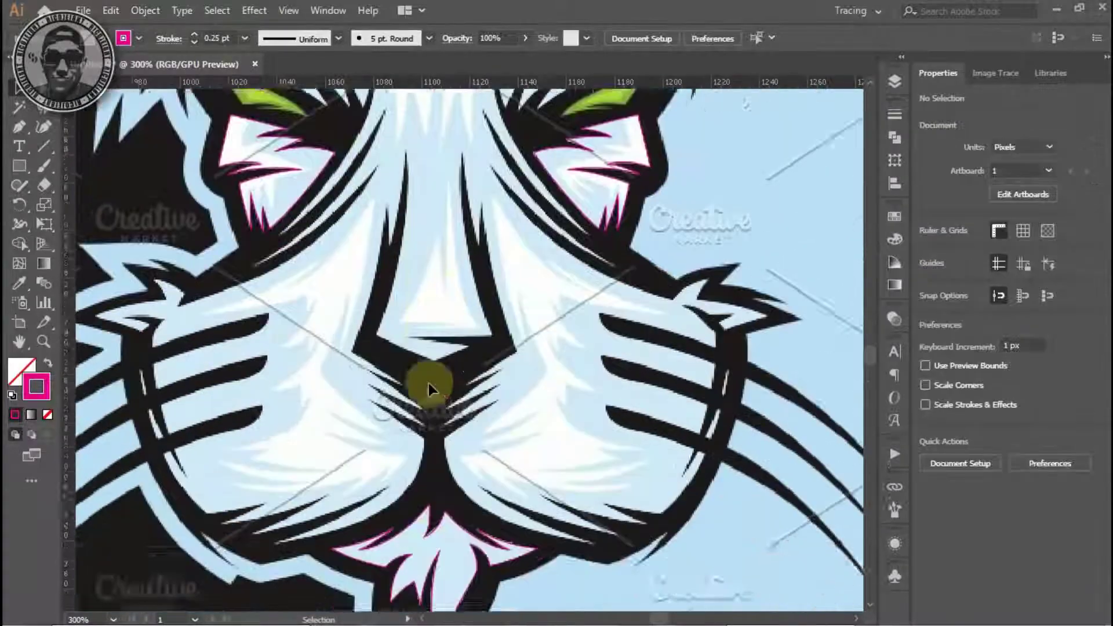
pyautogui.scroll(-2, 360, 389)
pyautogui.scroll(-3, 359, 388)
pyautogui.scroll(-2, 459, 441)
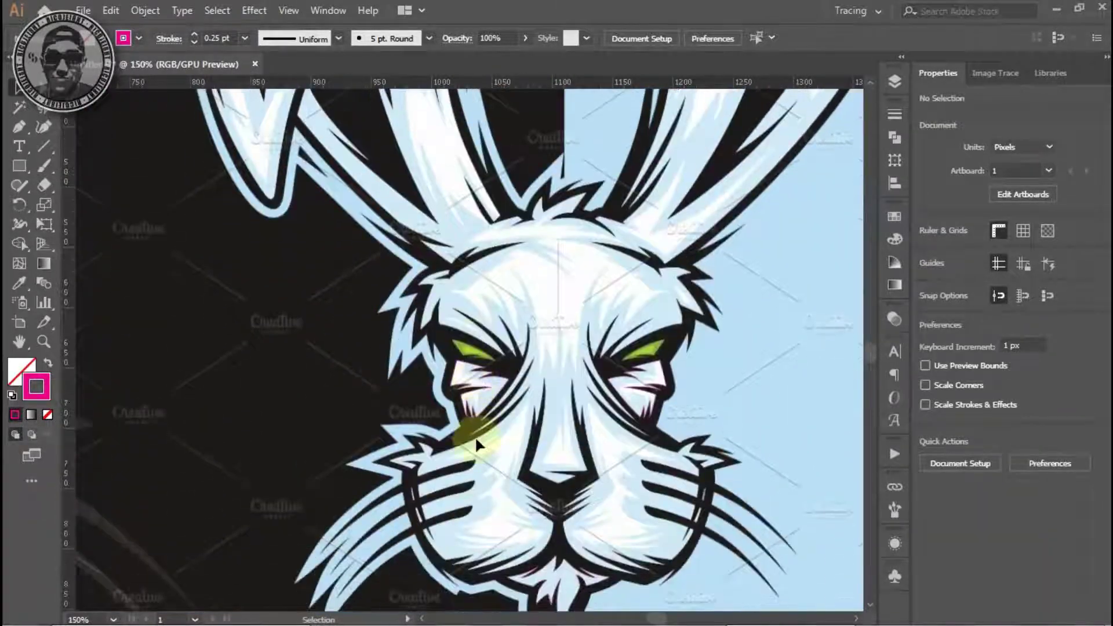
# Pen-trace the pale outline down the left side of the rabbit's head.
pyautogui.scroll(-2, 522, 475)
pyautogui.scroll(-3, 562, 507)
pyautogui.scroll(-3, 442, 313)
pyautogui.scroll(3, 465, 322)
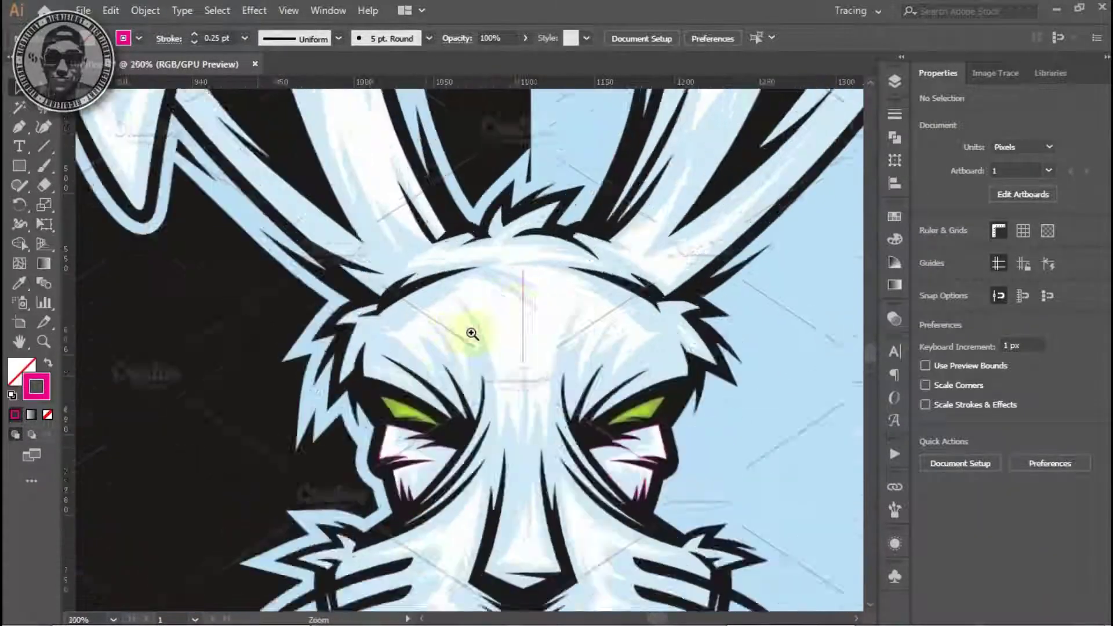
pyautogui.scroll(4, 389, 293)
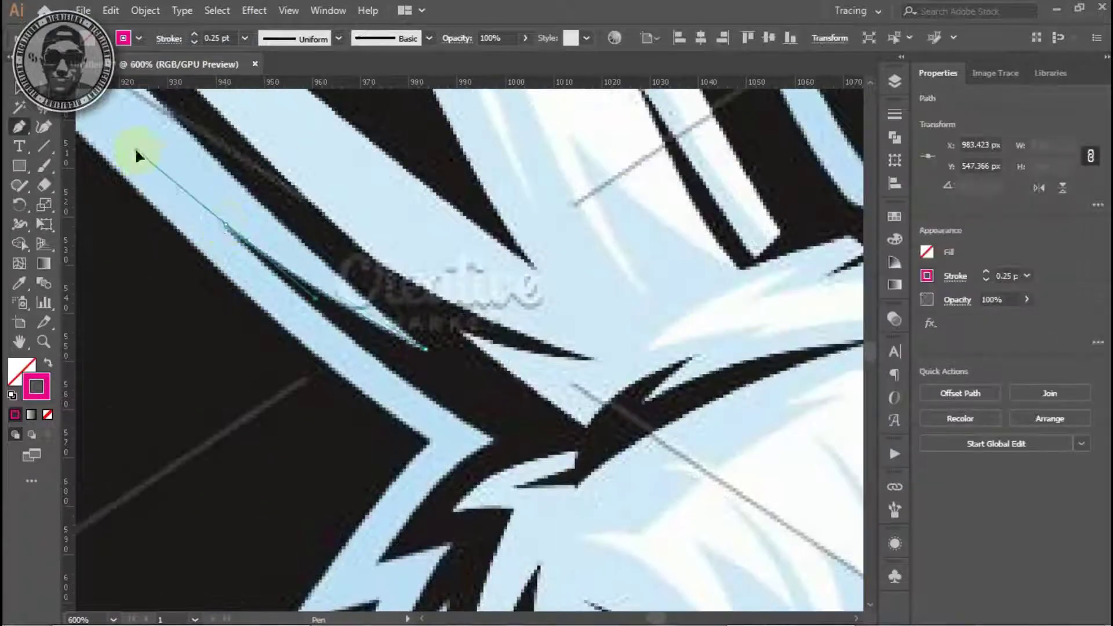
pyautogui.scroll(-2, 472, 373)
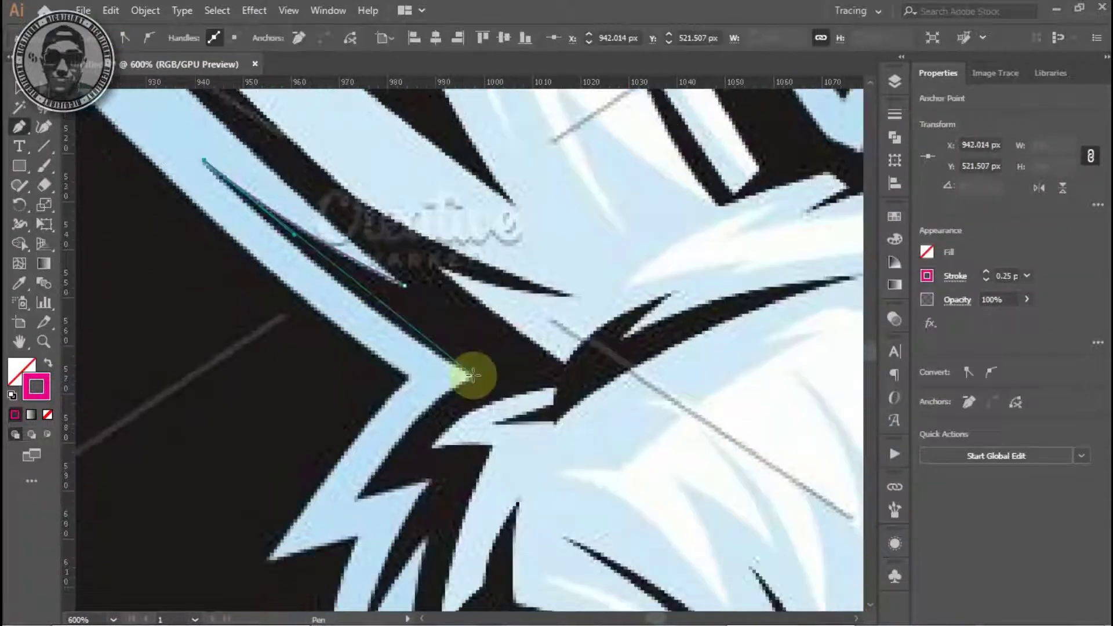
pyautogui.click(393, 355)
pyautogui.scroll(-3, 348, 406)
pyautogui.click(275, 455)
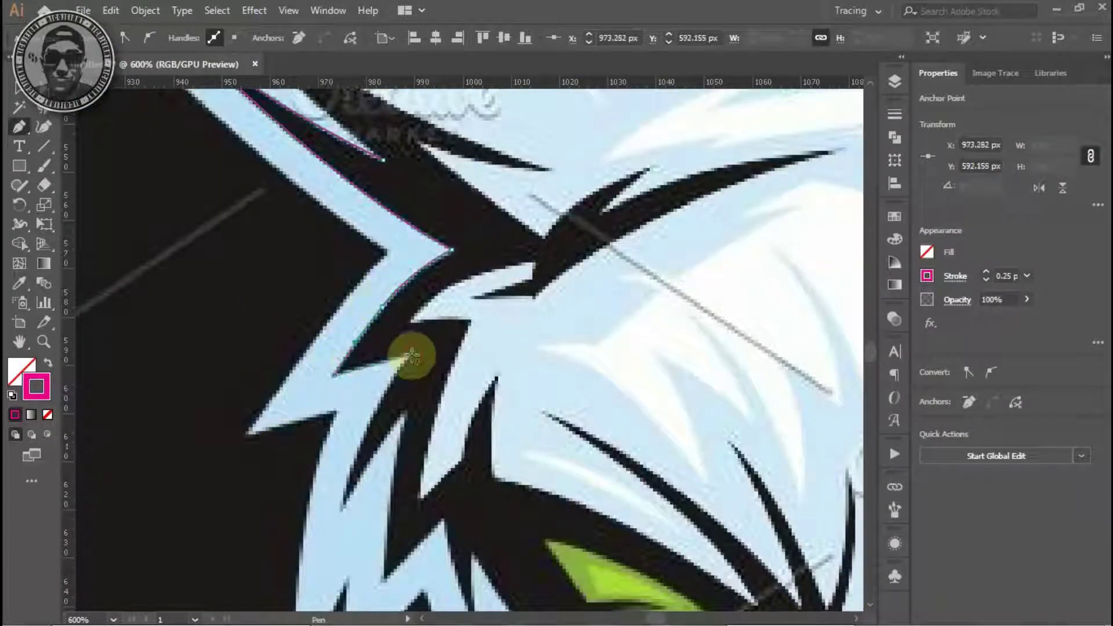
pyautogui.scroll(-3, 412, 356)
pyautogui.moveTo(355, 430); pyautogui.dragTo(338, 533)
pyautogui.click(414, 326)
# Zoom closer and extend the path along the jagged cheek fur spikes toward the jaw.
pyautogui.scroll(-3, 410, 385)
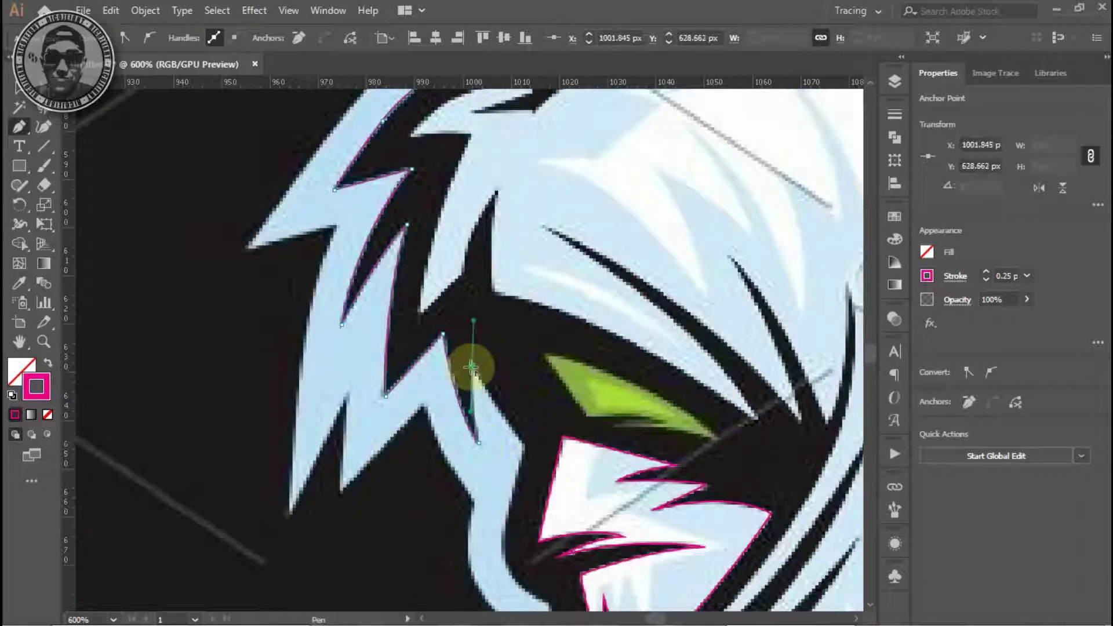
pyautogui.scroll(-3, 545, 463)
pyautogui.hotkey('ctrl', '=')
pyautogui.click(477, 241)
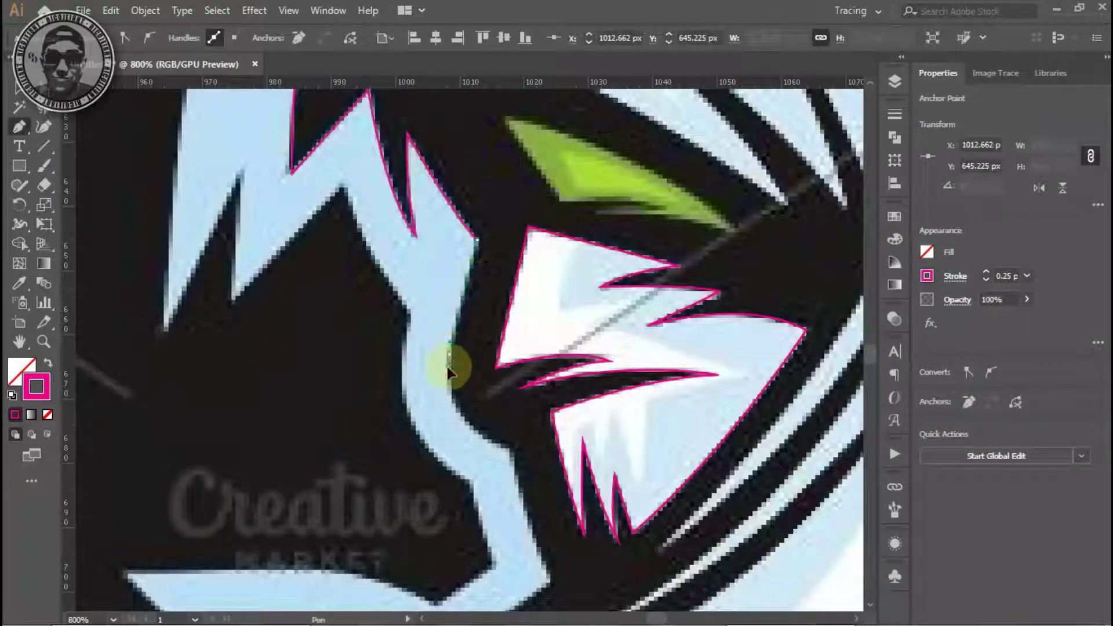
pyautogui.scroll(-3, 513, 448)
pyautogui.click(477, 386)
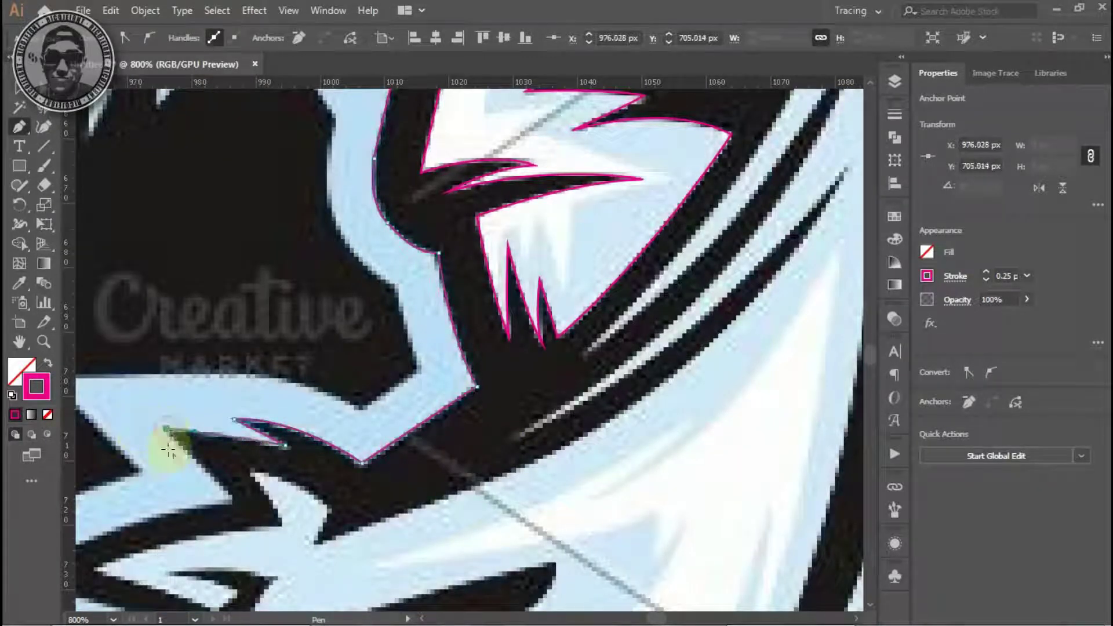
pyautogui.scroll(-3, 161, 428)
pyautogui.click(385, 448)
pyautogui.scroll(-3, 231, 394)
pyautogui.scroll(-3, 373, 367)
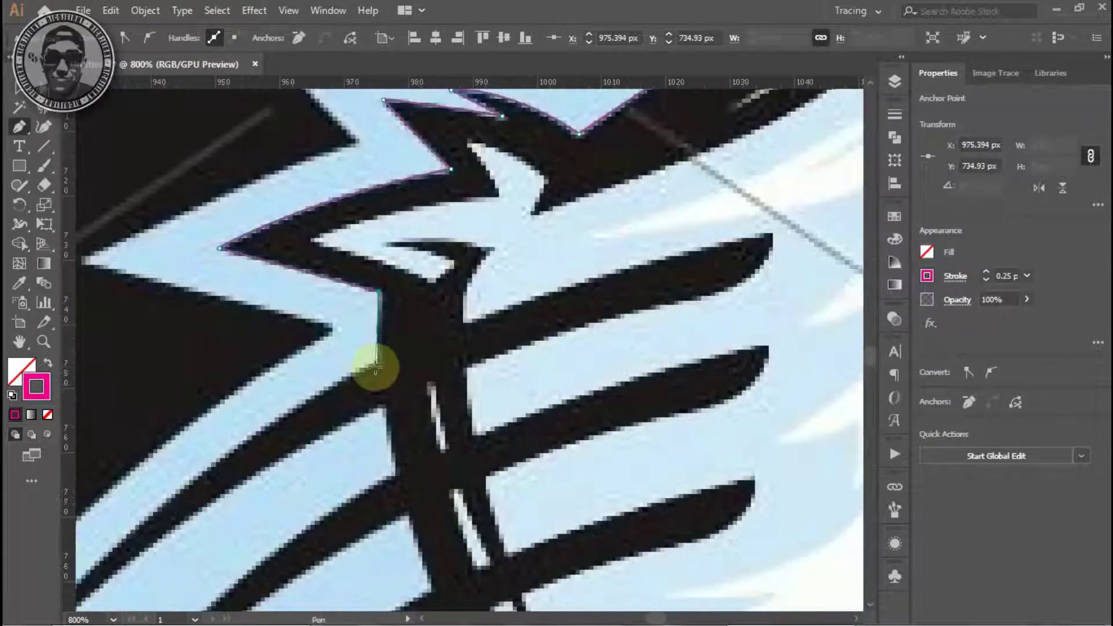
pyautogui.scroll(-2, 394, 406)
pyautogui.click(406, 420)
pyautogui.scroll(-3, 281, 261)
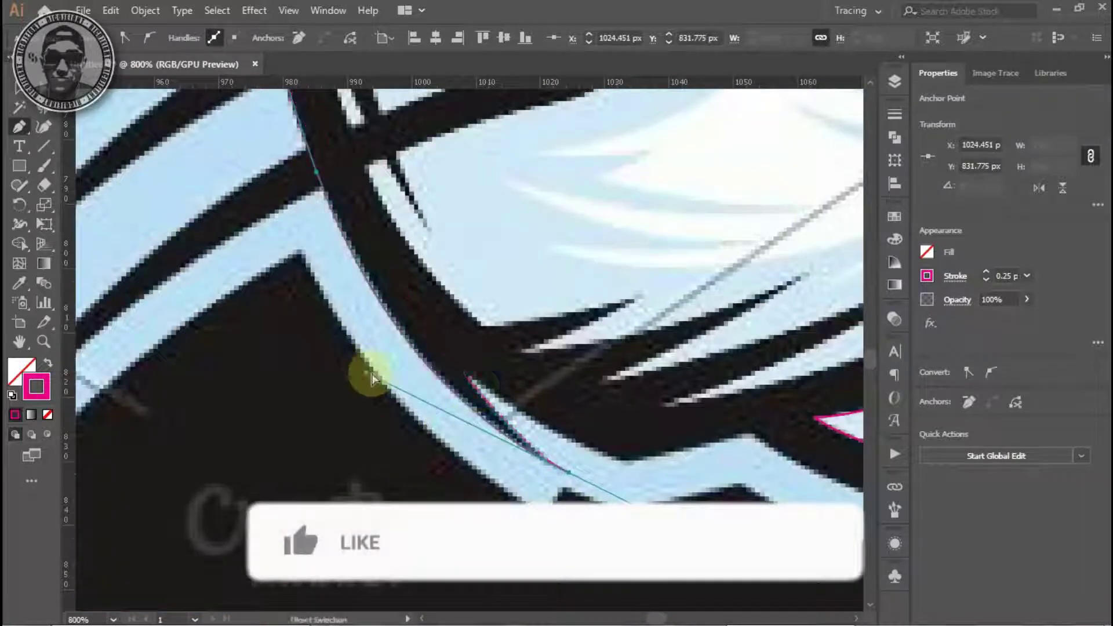
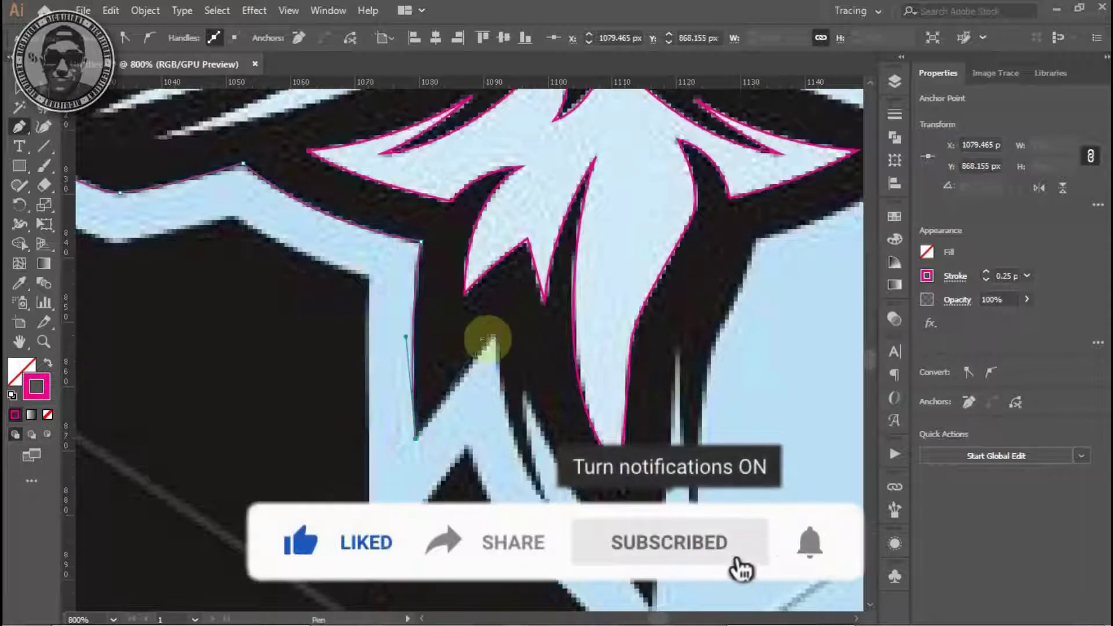
# Extend the pen outline with anchors along the black spiky fur strokes below the white tuft.
pyautogui.scroll(-3, 486, 399)
pyautogui.scroll(-2, 398, 378)
pyautogui.click(542, 371)
pyautogui.scroll(2, 430, 354)
pyautogui.click(430, 355)
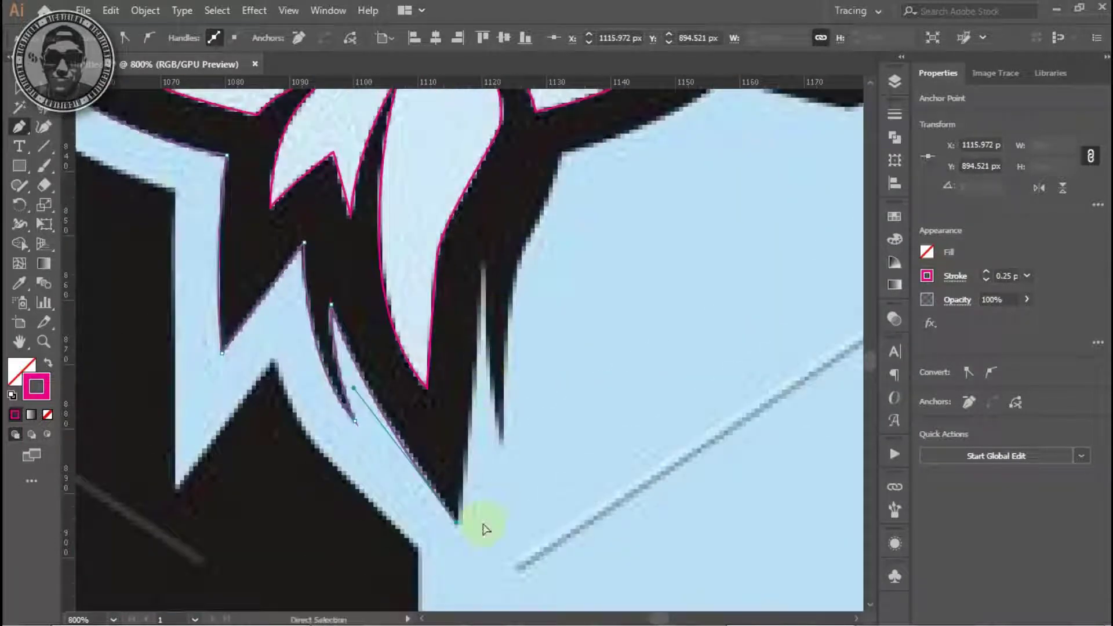
pyautogui.scroll(1, 413, 293)
pyautogui.hscroll(2, 412, 292)
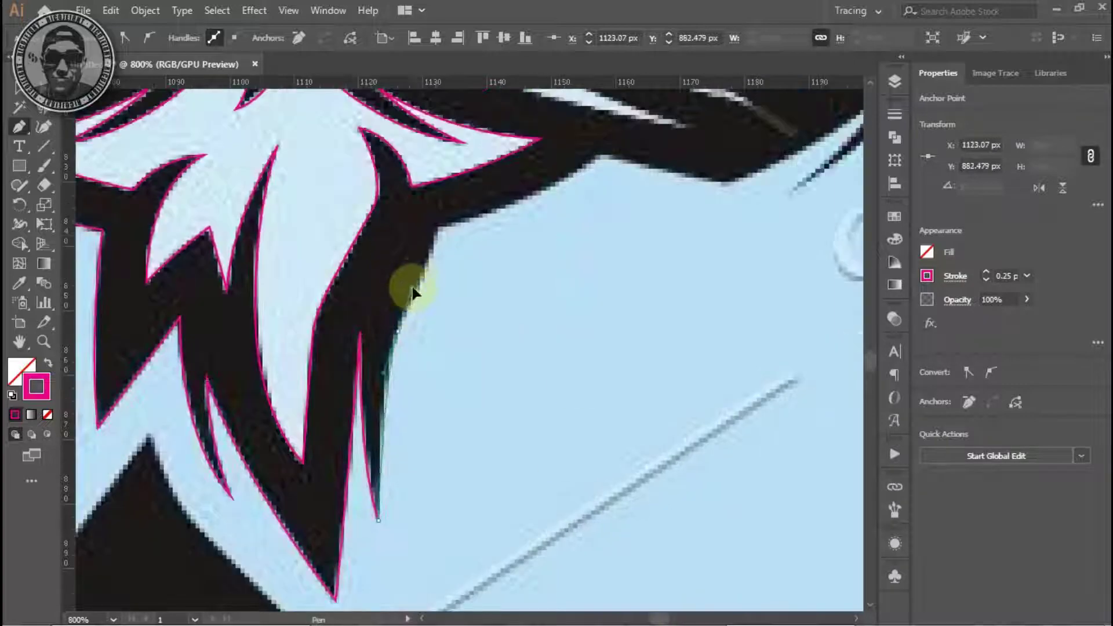
pyautogui.click(445, 202)
pyautogui.moveTo(500, 246)
pyautogui.mouseDown()
pyautogui.moveTo(408, 328)
pyautogui.moveTo(604, 322)
pyautogui.moveTo(468, 325)
pyautogui.moveTo(579, 237)
pyautogui.mouseUp()
pyautogui.hotkey('ctrl', '-')
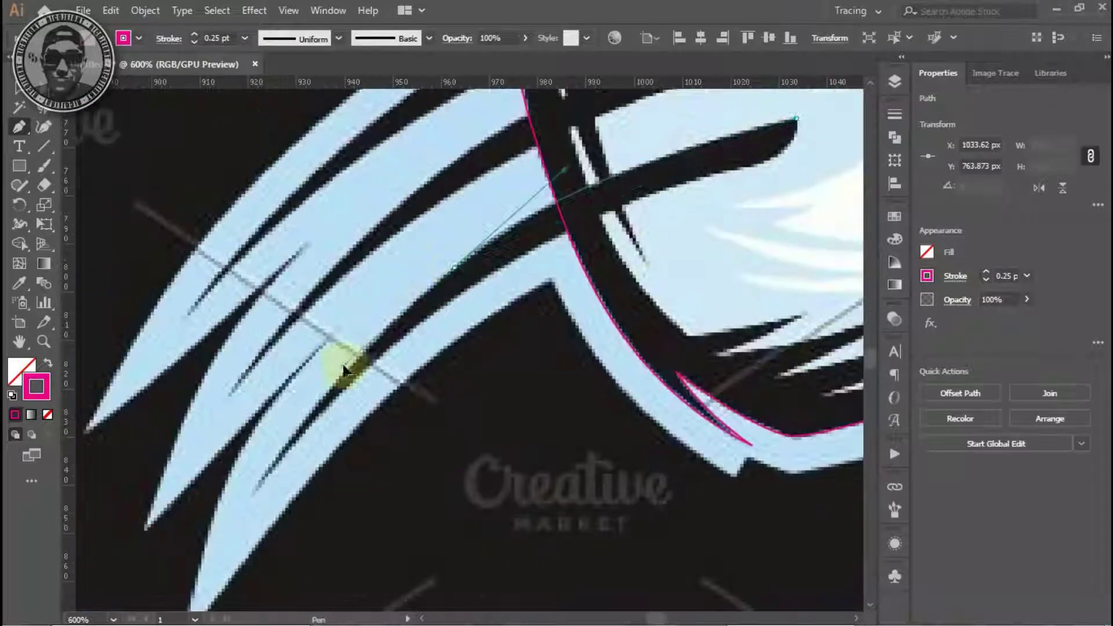
# Pen-trace the curved black whisker strokes on the face's left side.
pyautogui.moveTo(340, 365); pyautogui.dragTo(357, 305)
pyautogui.click(359, 306)
pyautogui.moveTo(269, 433); pyautogui.dragTo(236, 499)
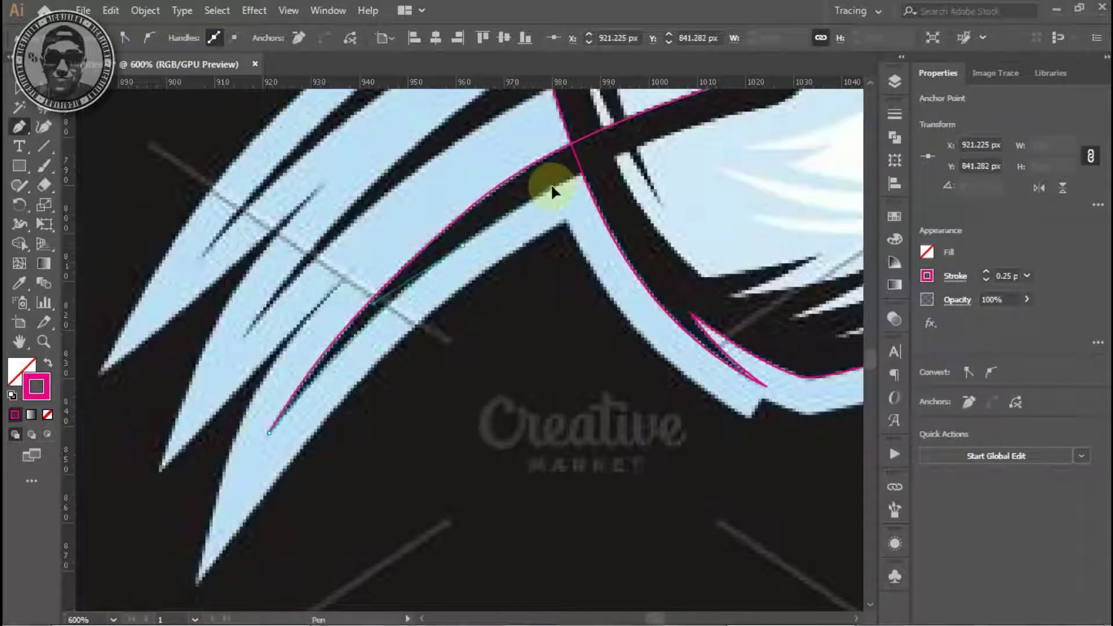
pyautogui.moveTo(558, 178); pyautogui.dragTo(654, 220)
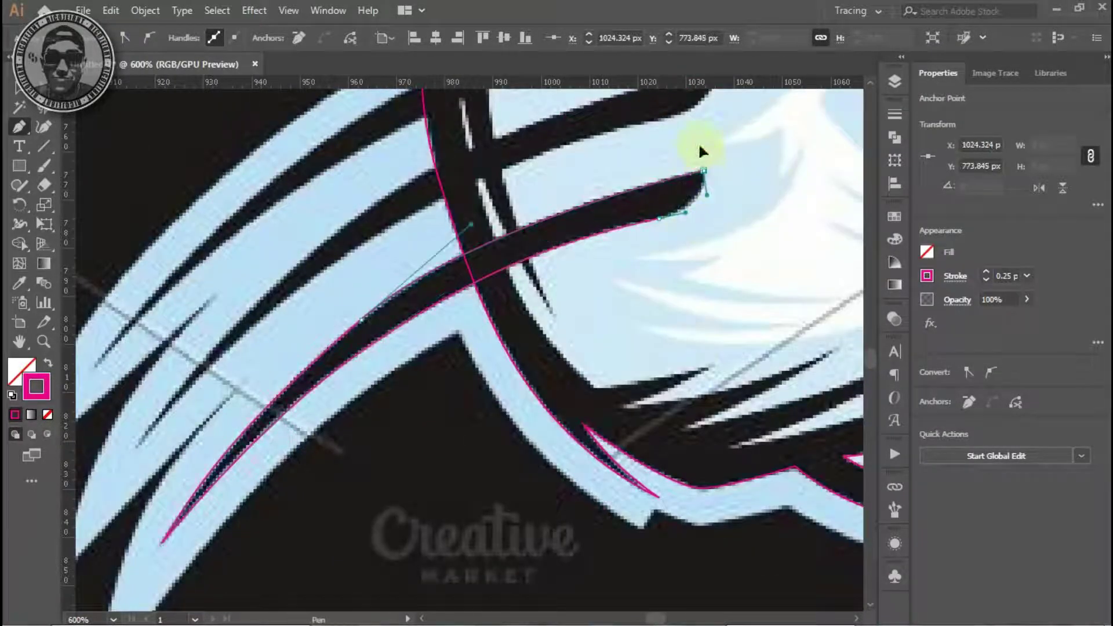
pyautogui.scroll(-5, 542, 355)
pyautogui.scroll(6, 512, 310)
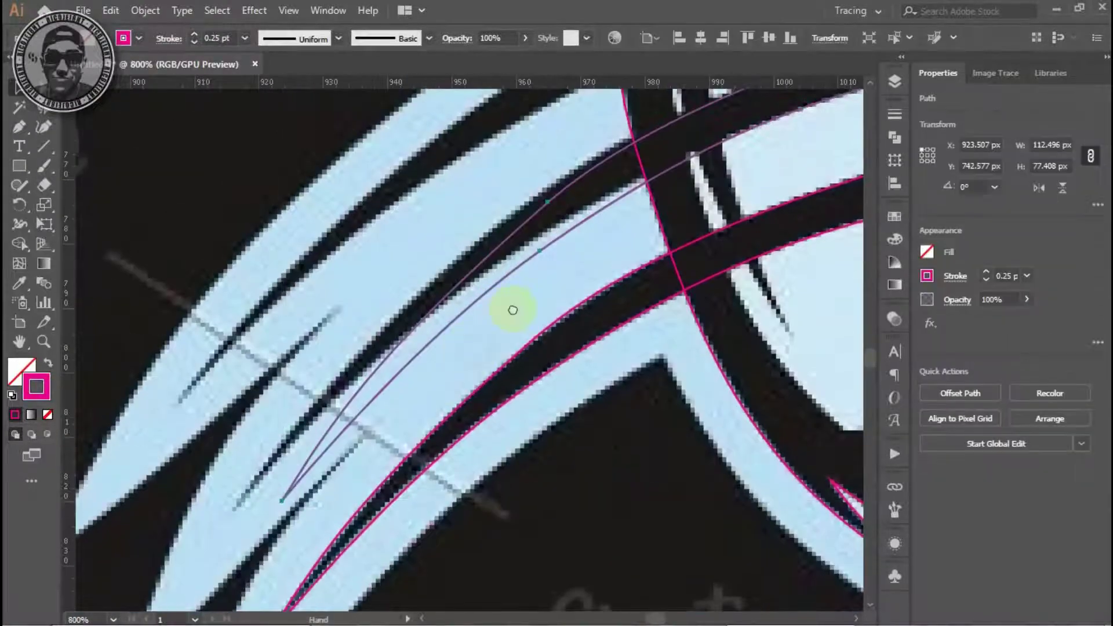
pyautogui.scroll(-3, 512, 310)
pyautogui.hscroll(3, 442, 286)
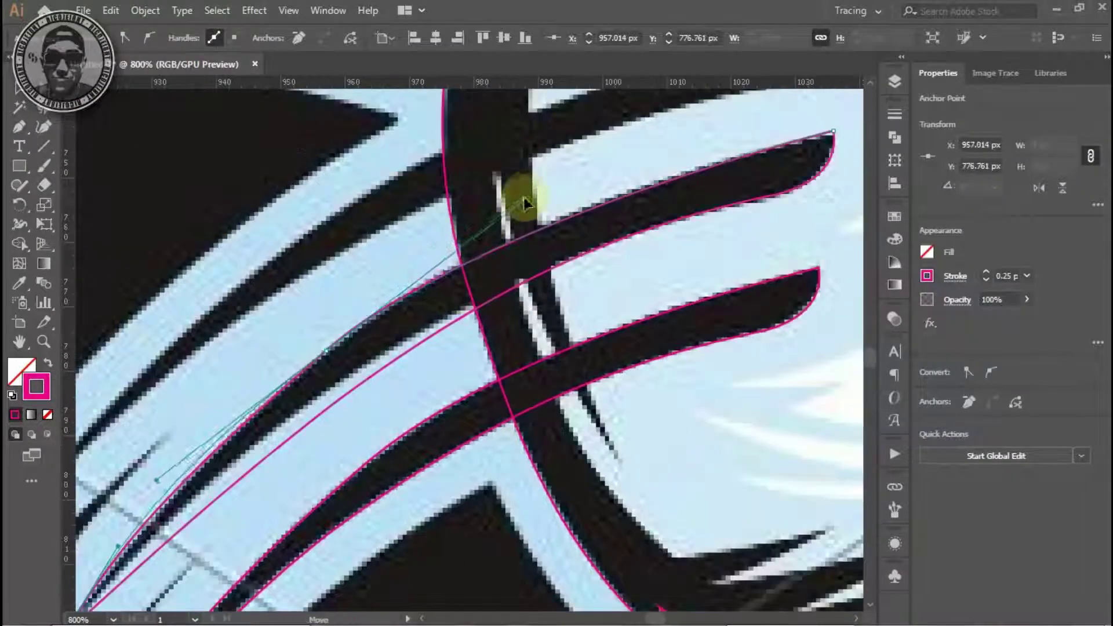
# Drag handles so the whisker outline fits the curve and its rounded tip.
pyautogui.moveTo(459, 293)
pyautogui.mouseDown()
pyautogui.moveTo(374, 362)
pyautogui.moveTo(365, 342)
pyautogui.mouseUp()
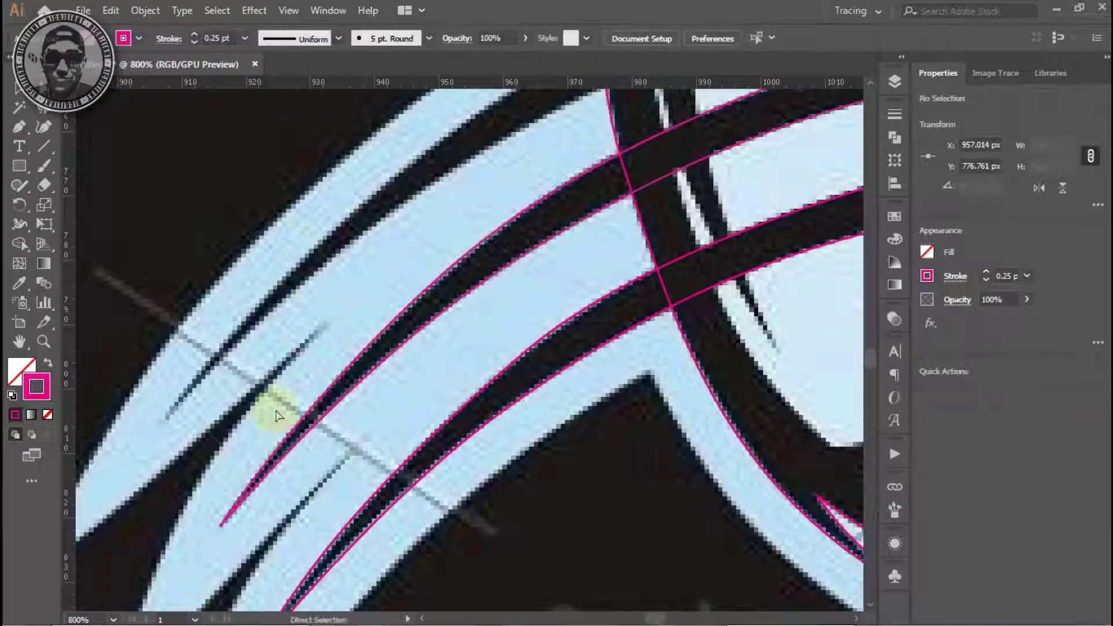
pyautogui.scroll(3, 277, 416)
pyautogui.hscroll(3, 277, 416)
pyautogui.moveTo(597, 310); pyautogui.dragTo(658, 285)
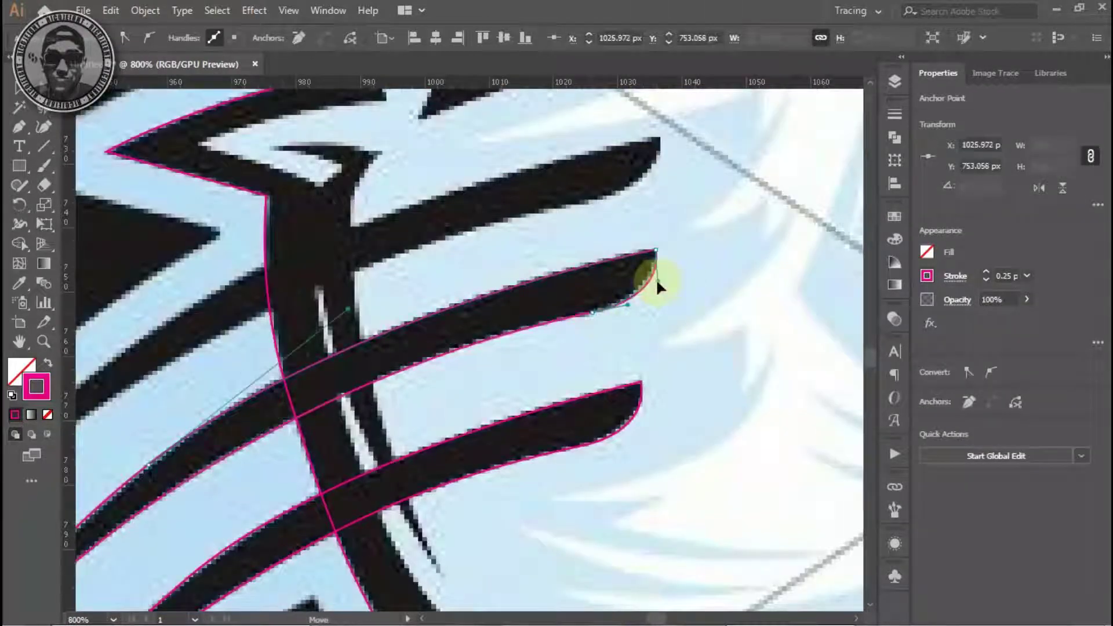
pyautogui.scroll(-3, 579, 324)
# Select anchors on the whisker outline to check them, then deselect and view the whole face.
pyautogui.click(510, 254)
pyautogui.scroll(3, 497, 293)
pyautogui.click(341, 302)
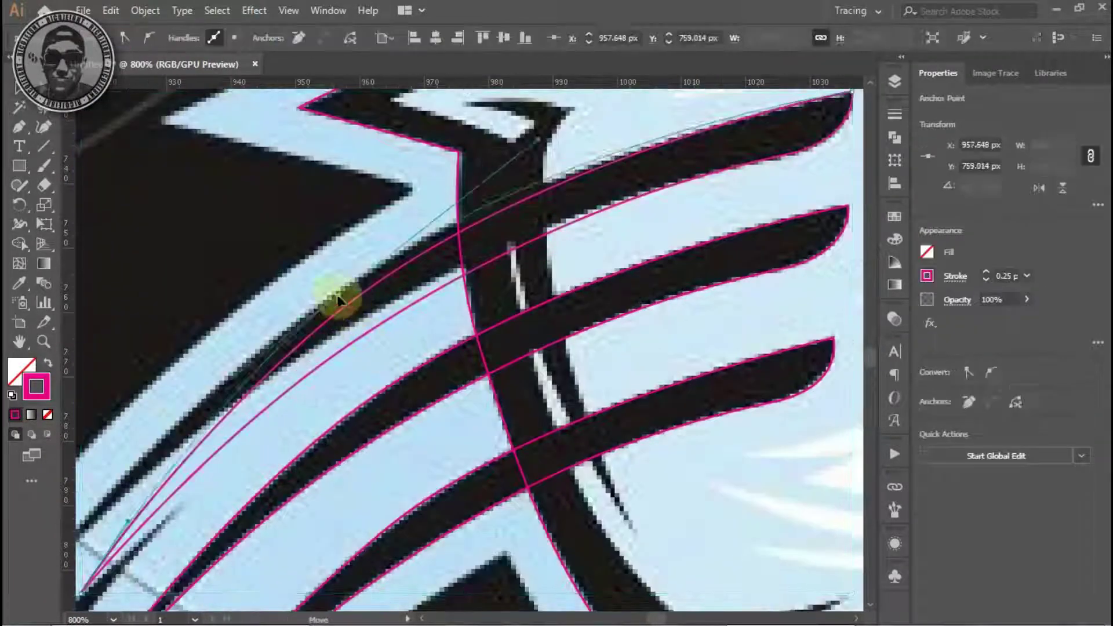
pyautogui.scroll(-3, 341, 303)
pyautogui.scroll(3, 475, 296)
pyautogui.scroll(-3, 475, 295)
pyautogui.click(348, 452)
pyautogui.scroll(3, 348, 452)
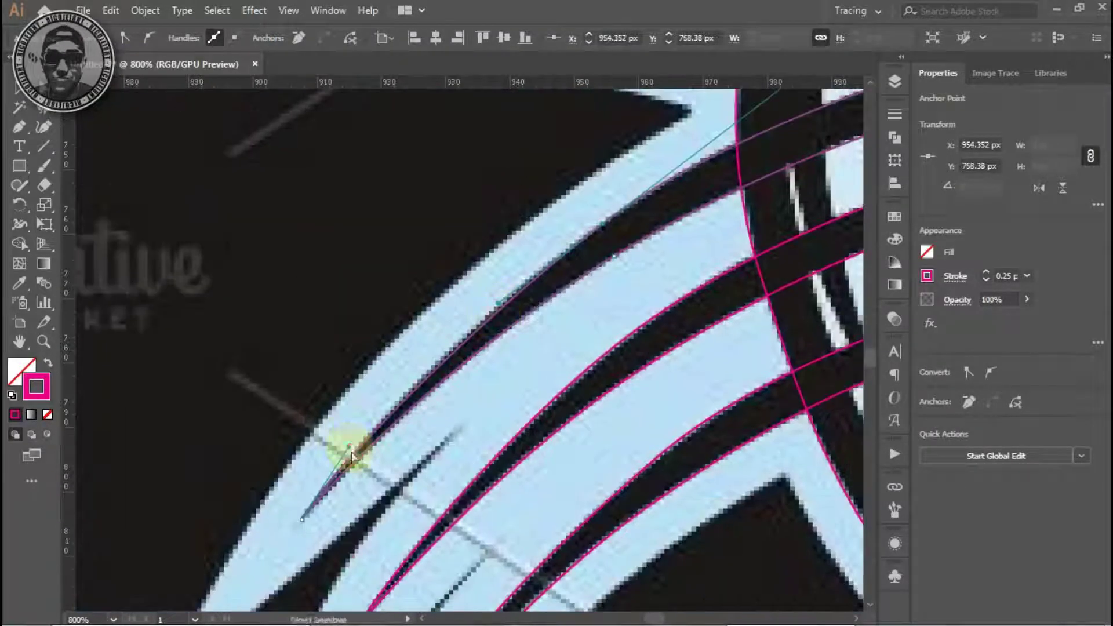
pyautogui.click(423, 323)
pyautogui.scroll(-3, 589, 336)
pyautogui.moveTo(589, 336); pyautogui.dragTo(505, 418)
pyautogui.scroll(-2, 446, 341)
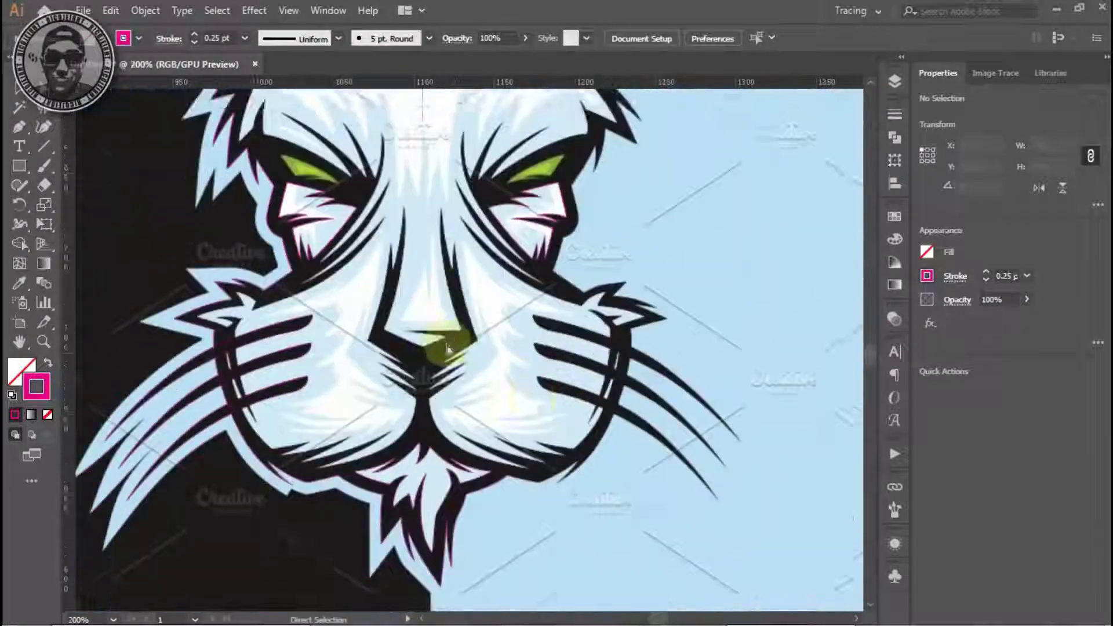
# Select the flipped copy of the whisker group beside the face.
pyautogui.click(264, 454)
pyautogui.click(273, 455)
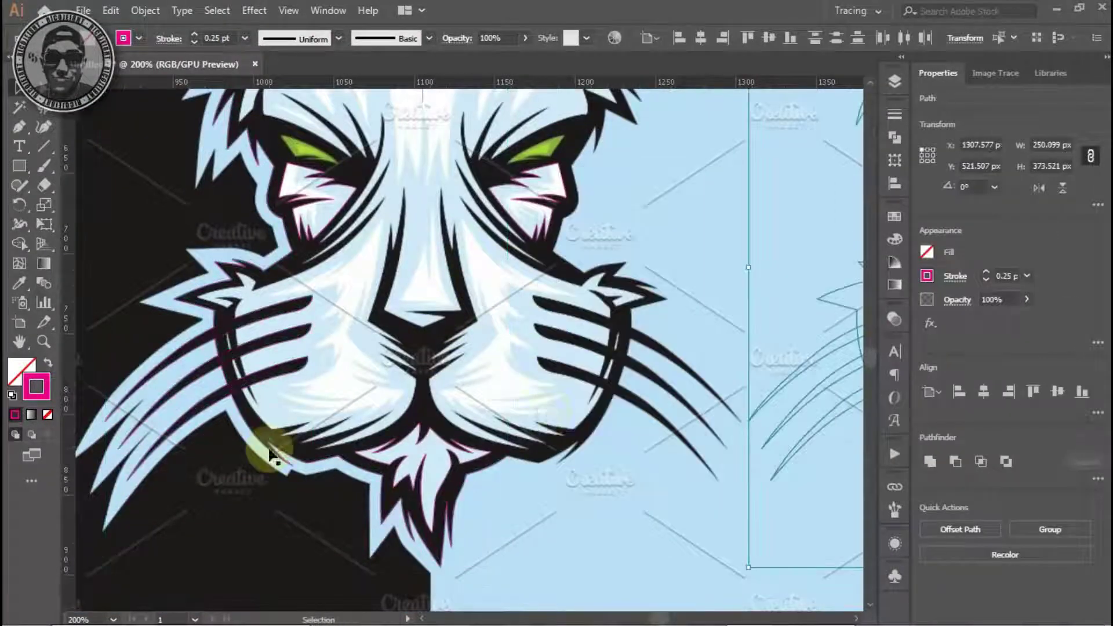
pyautogui.hscroll(5, 603, 569)
pyautogui.click(534, 455)
pyautogui.scroll(-2, 390, 457)
pyautogui.scroll(1, 216, 456)
pyautogui.scroll(-2, 215, 457)
pyautogui.scroll(8, 461, 360)
# Using Outline mode, move the flipped whiskers onto the right cheek's whiskers.
pyautogui.click(420, 390)
pyautogui.hotkey('ctrl', 'y')
pyautogui.moveTo(419, 384); pyautogui.dragTo(364, 356)
pyautogui.hotkey('ctrl', 'z')
pyautogui.scroll(-5, 447, 335)
pyautogui.hotkey('ctrl', 'y')
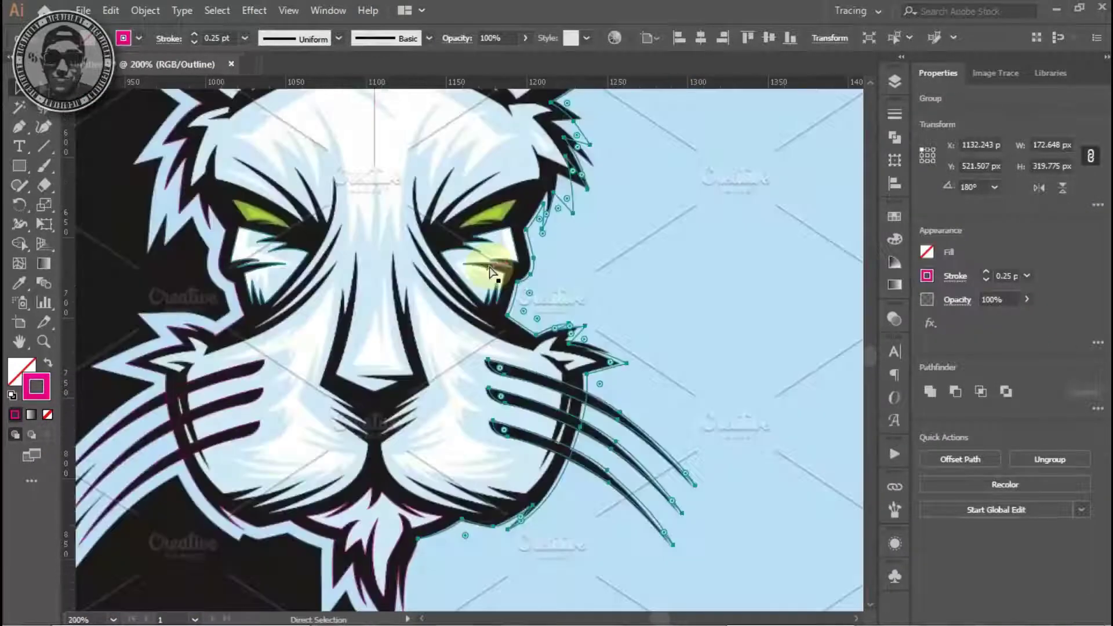
pyautogui.scroll(3, 590, 388)
# Start a new pen path curving along the right-side fur edge.
pyautogui.click(590, 387)
pyautogui.scroll(-4, 448, 266)
pyautogui.scroll(2, 443, 401)
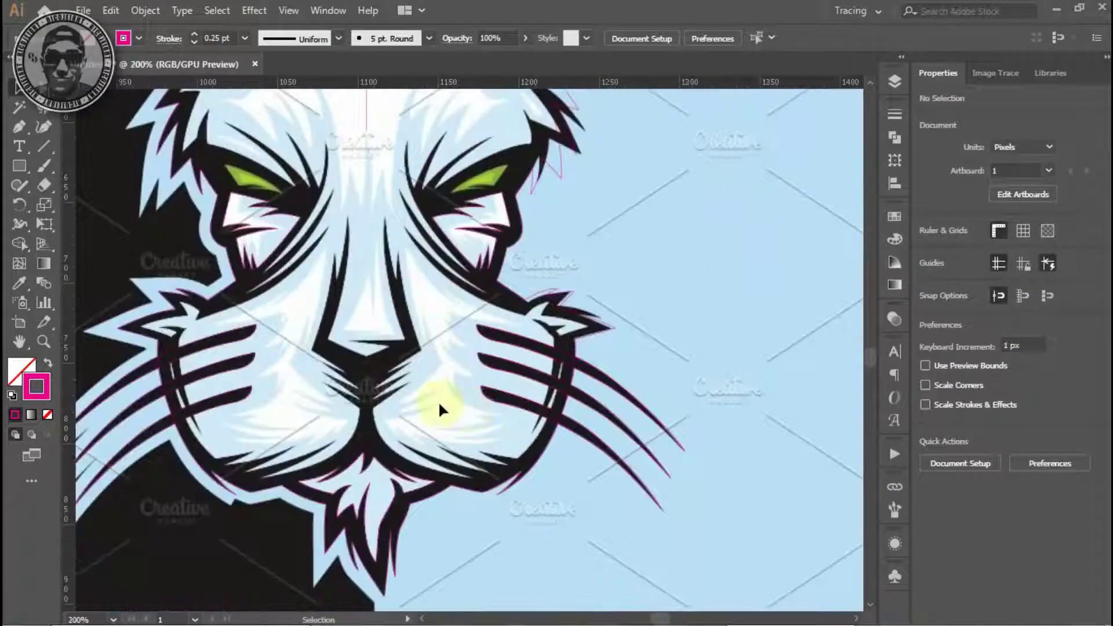
pyautogui.click(589, 515)
pyautogui.scroll(4, 433, 315)
pyautogui.press('p')
pyautogui.moveTo(429, 313); pyautogui.dragTo(592, 241)
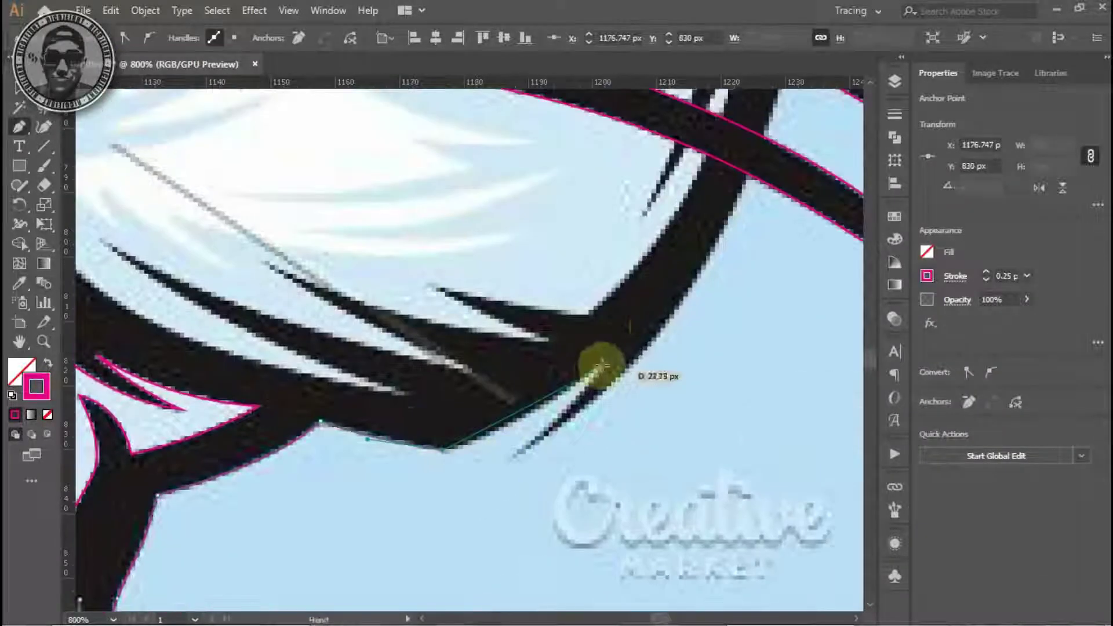
# Trace the first right-side fur spikes with curved and corner anchors.
pyautogui.moveTo(604, 362); pyautogui.dragTo(636, 342)
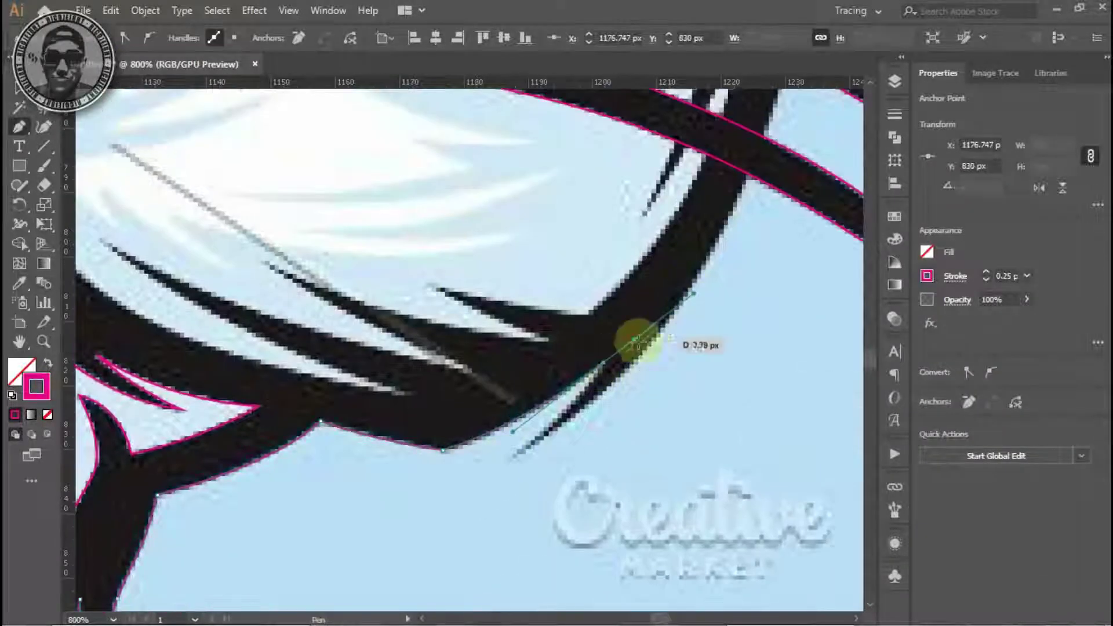
pyautogui.moveTo(466, 495); pyautogui.dragTo(566, 323)
pyautogui.moveTo(650, 189); pyautogui.dragTo(558, 215)
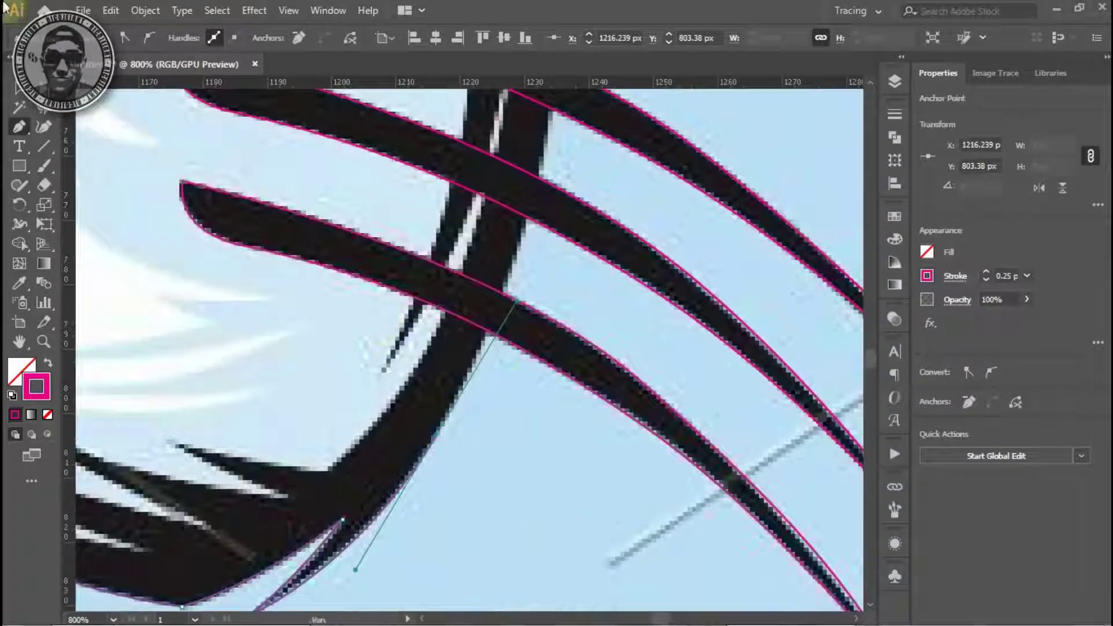
pyautogui.scroll(-2, 558, 215)
pyautogui.moveTo(443, 437); pyautogui.dragTo(443, 284)
pyautogui.scroll(2, 350, 177)
pyautogui.moveTo(683, 348)
pyautogui.mouseDown()
pyautogui.moveTo(671, 355)
pyautogui.moveTo(553, 296)
pyautogui.moveTo(651, 311)
pyautogui.mouseUp()
pyautogui.click(462, 256)
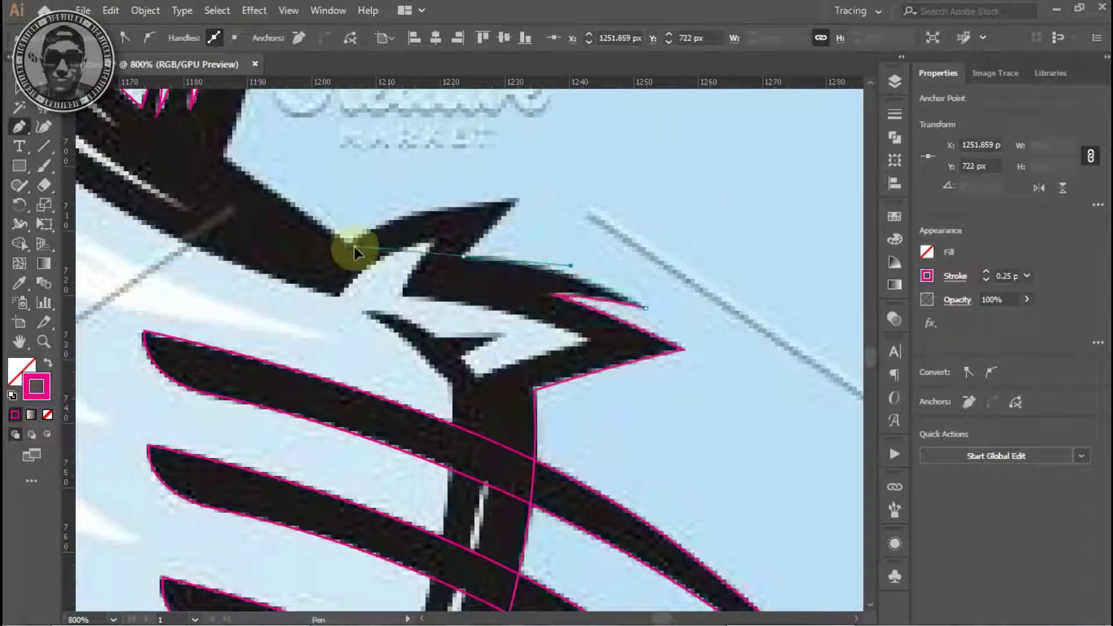
pyautogui.click(518, 201)
pyautogui.moveTo(353, 244); pyautogui.dragTo(538, 455)
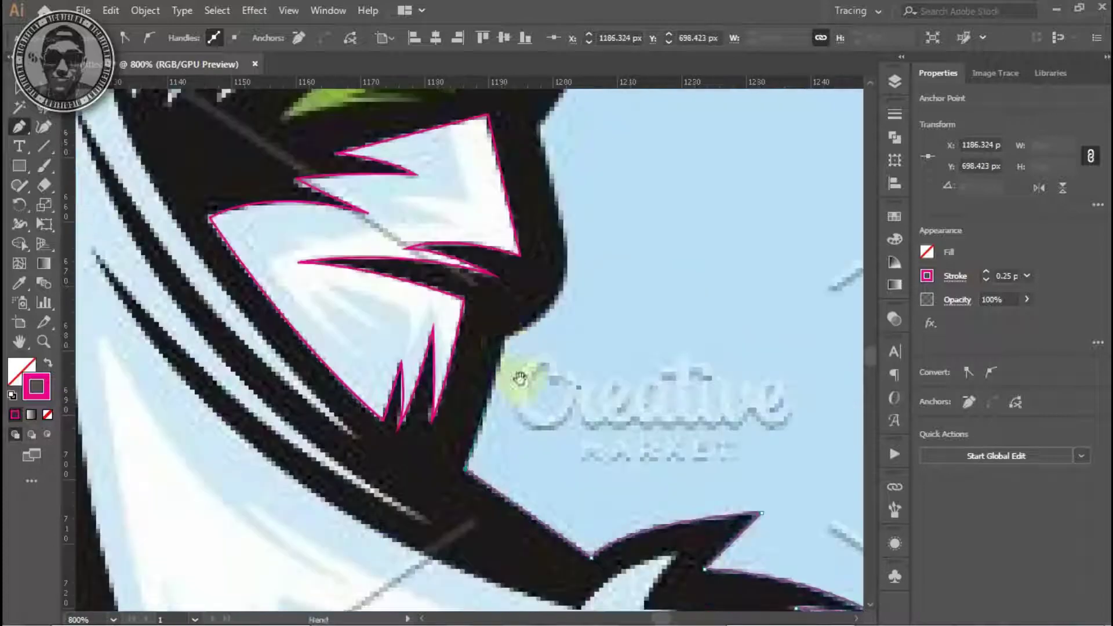
# Continue the fur outline over the next spikes past the eye, fitting the long spike's curve.
pyautogui.moveTo(517, 273); pyautogui.dragTo(667, 357)
pyautogui.moveTo(692, 317); pyautogui.dragTo(542, 477)
pyautogui.moveTo(574, 305); pyautogui.dragTo(567, 411)
pyautogui.moveTo(605, 290); pyautogui.dragTo(551, 331)
pyautogui.moveTo(684, 341); pyautogui.dragTo(533, 288)
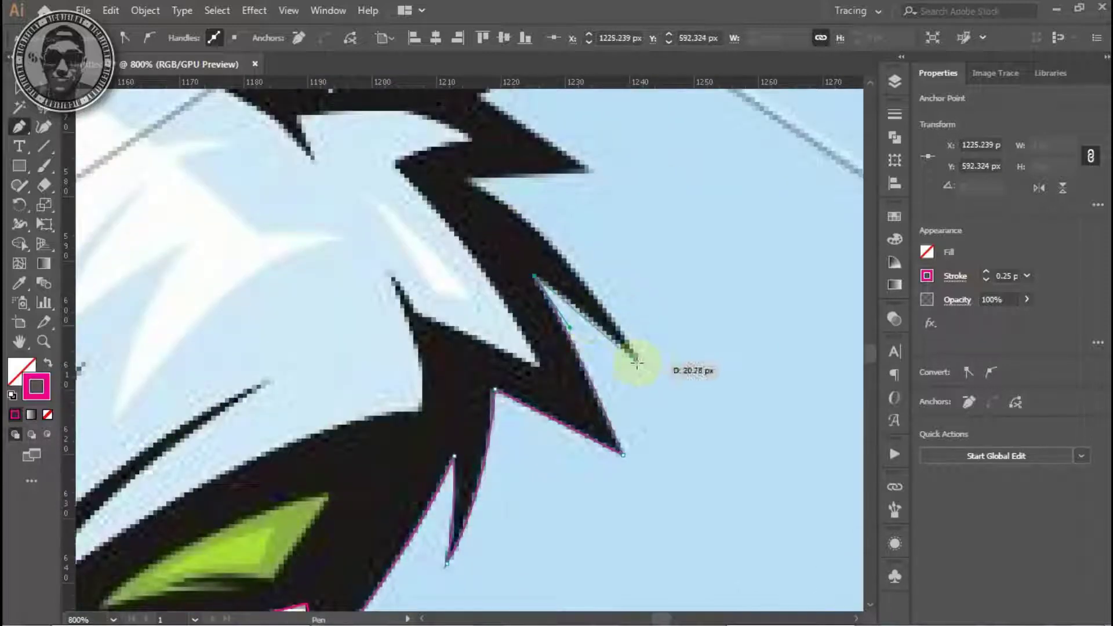
pyautogui.moveTo(637, 363); pyautogui.dragTo(670, 423)
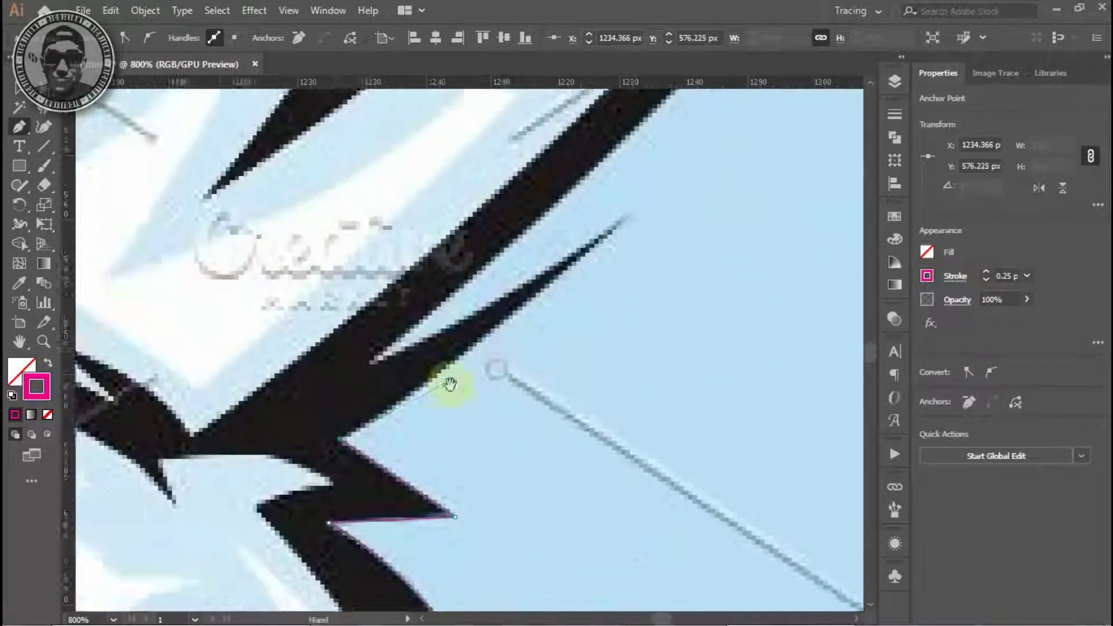
pyautogui.moveTo(618, 317); pyautogui.dragTo(501, 298)
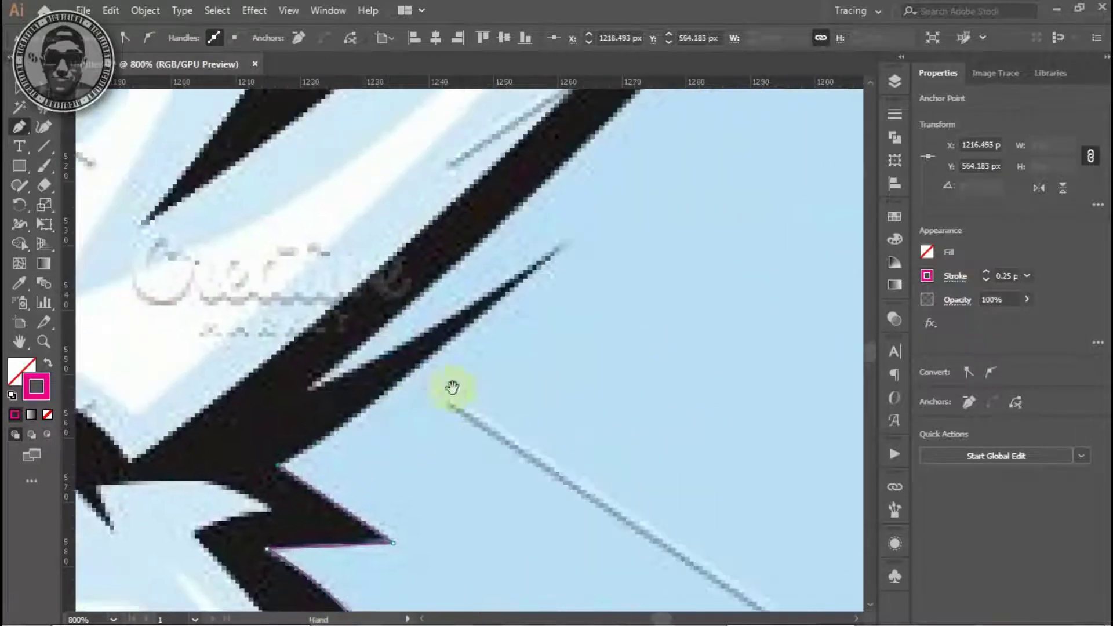
pyautogui.moveTo(558, 248)
pyautogui.mouseDown()
pyautogui.moveTo(206, 435)
pyautogui.moveTo(499, 341)
pyautogui.mouseUp()
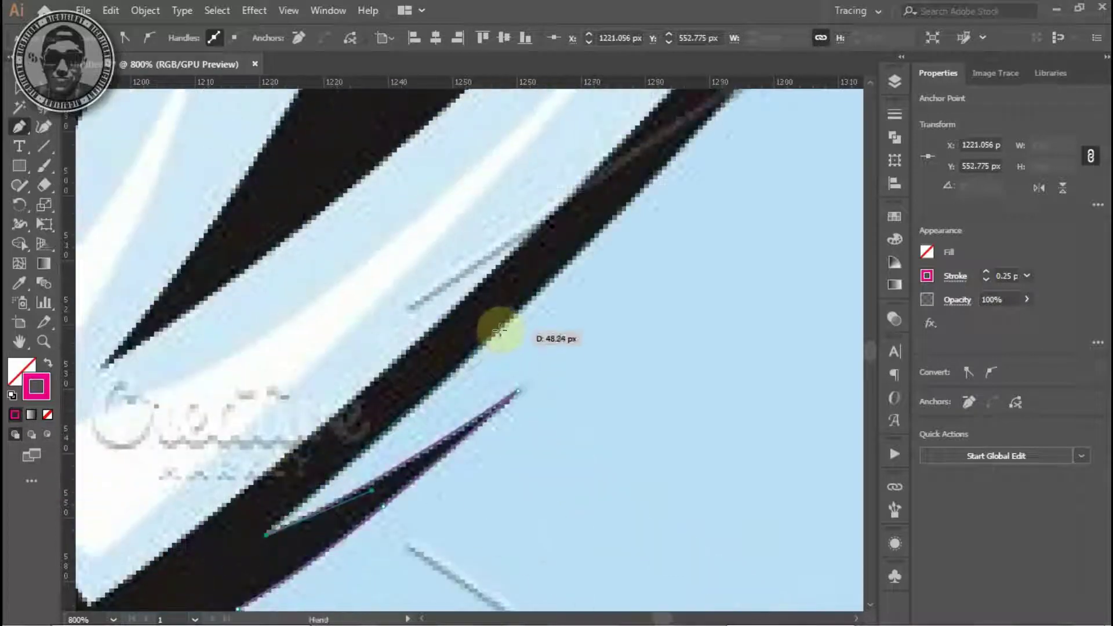
pyautogui.scroll(-1, 623, 224)
pyautogui.scroll(-1, 497, 261)
pyautogui.scroll(-1, 460, 343)
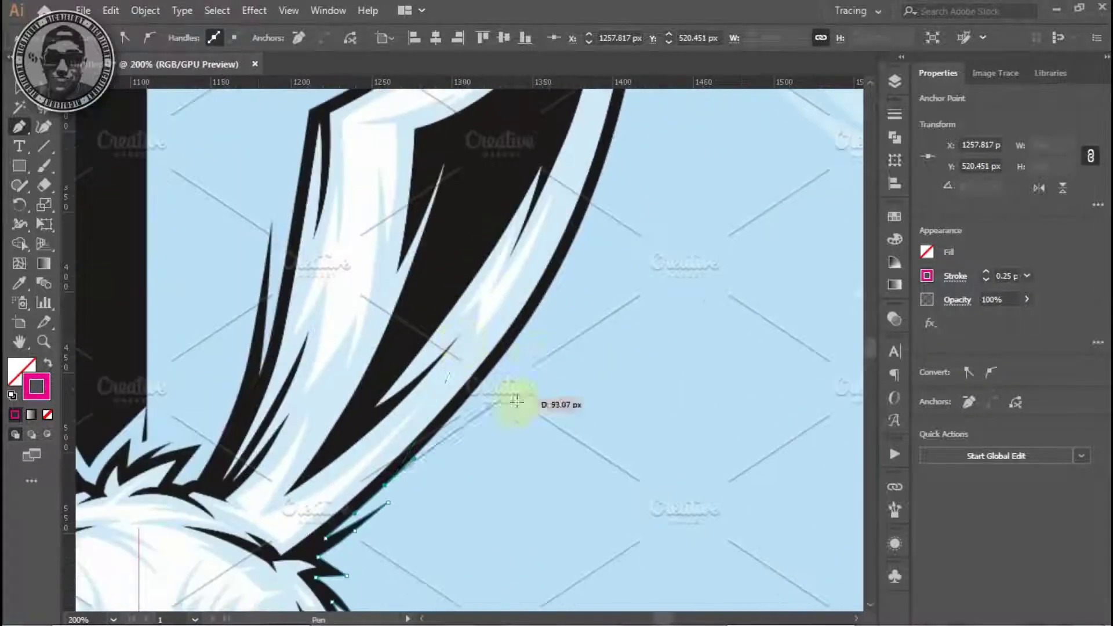
# Trace the outline around the ear's hooked tip and down its outer edge.
pyautogui.scroll(-1, 460, 343)
pyautogui.moveTo(519, 238)
pyautogui.mouseDown()
pyautogui.moveTo(484, 265)
pyautogui.moveTo(494, 130)
pyautogui.mouseUp()
pyautogui.scroll(2, 486, 249)
pyautogui.moveTo(466, 315); pyautogui.dragTo(467, 275)
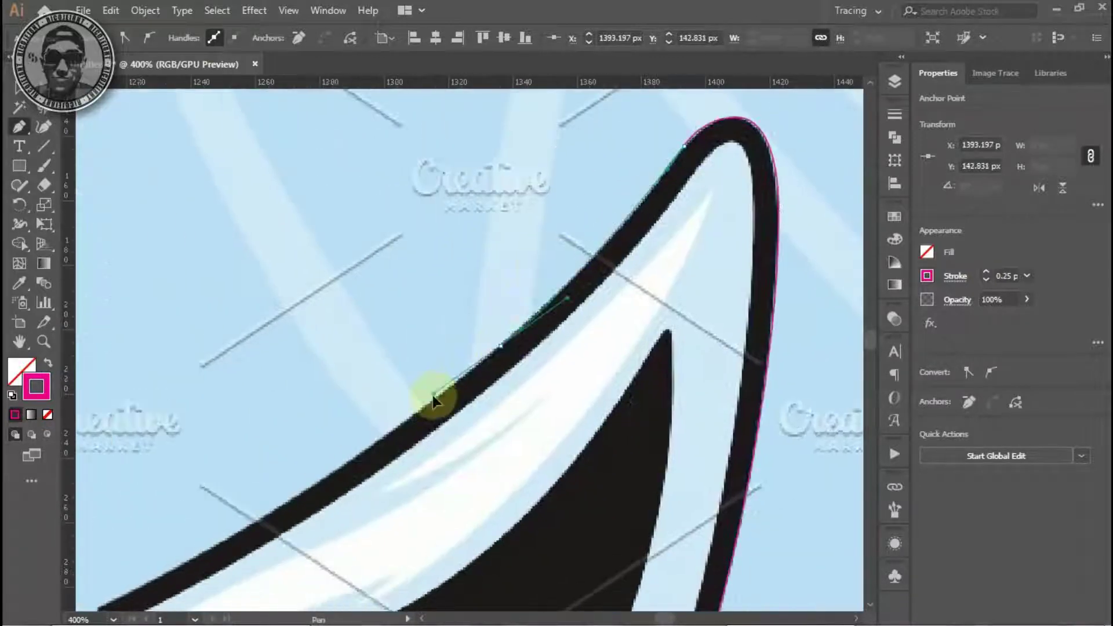
pyautogui.click(435, 390)
pyautogui.moveTo(308, 414); pyautogui.dragTo(496, 323)
pyautogui.scroll(-1, 460, 355)
pyautogui.moveTo(433, 498); pyautogui.dragTo(430, 531)
pyautogui.click(451, 269)
# Outline the ear's spiky fur tuft with anchors at each spike and notch.
pyautogui.scroll(-5, 547, 392)
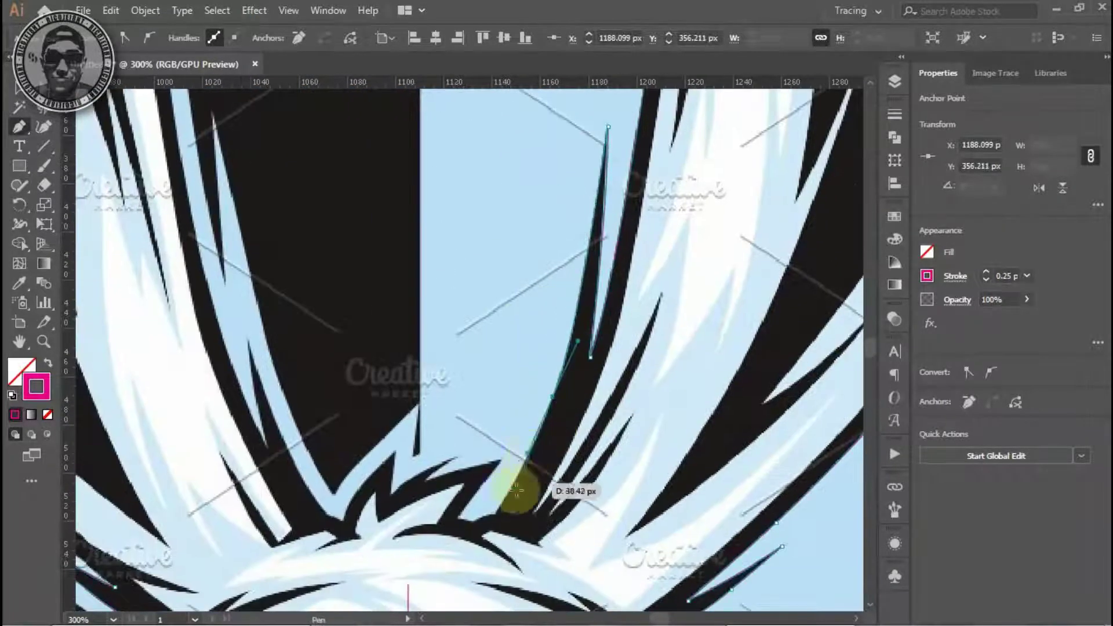
pyautogui.scroll(2, 517, 479)
pyautogui.moveTo(439, 416); pyautogui.dragTo(435, 427)
pyautogui.scroll(1, 436, 427)
pyautogui.click(446, 391)
pyautogui.click(400, 384)
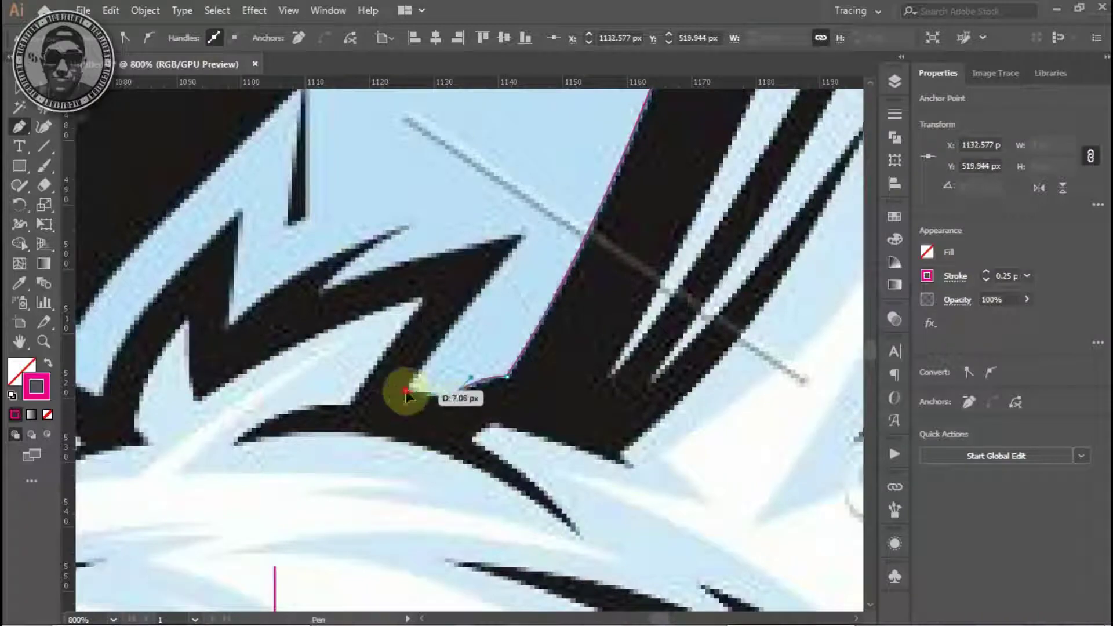
pyautogui.scroll(2, 410, 390)
pyautogui.click(502, 304)
pyautogui.moveTo(286, 373); pyautogui.dragTo(298, 360)
pyautogui.scroll(-2, 387, 293)
pyautogui.hscroll(-5, 387, 293)
pyautogui.click(551, 275)
pyautogui.click(567, 155)
pyautogui.click(426, 343)
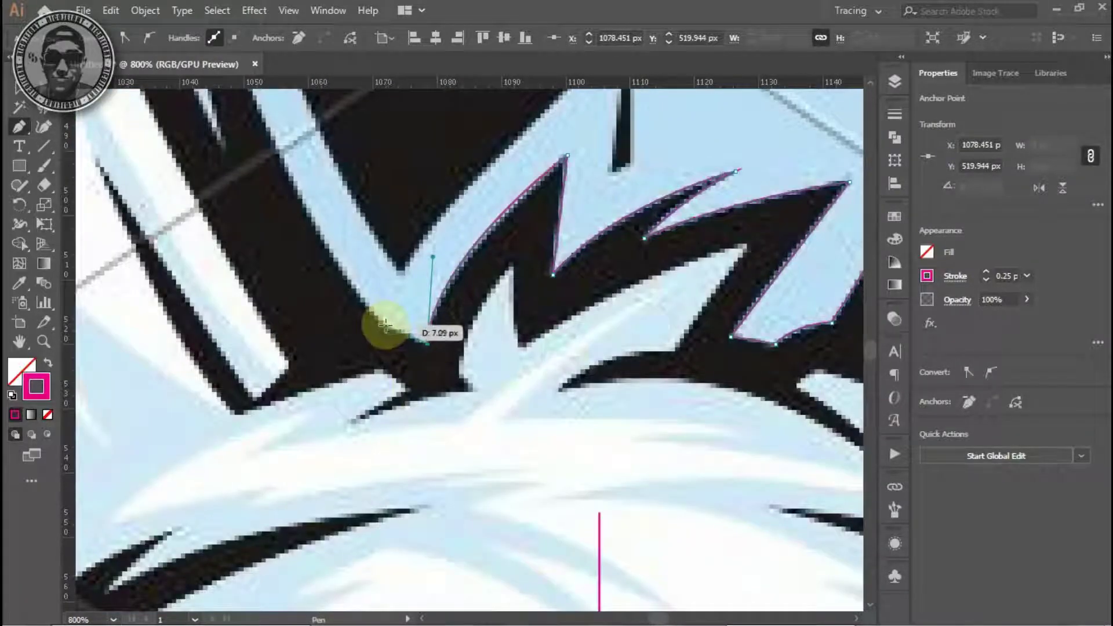
# Curve the outline up along the ear's inner edge.
pyautogui.scroll(-2, 359, 244)
pyautogui.scroll(3, 359, 244)
pyautogui.hscroll(-2, 359, 244)
pyautogui.moveTo(405, 256); pyautogui.dragTo(440, 410)
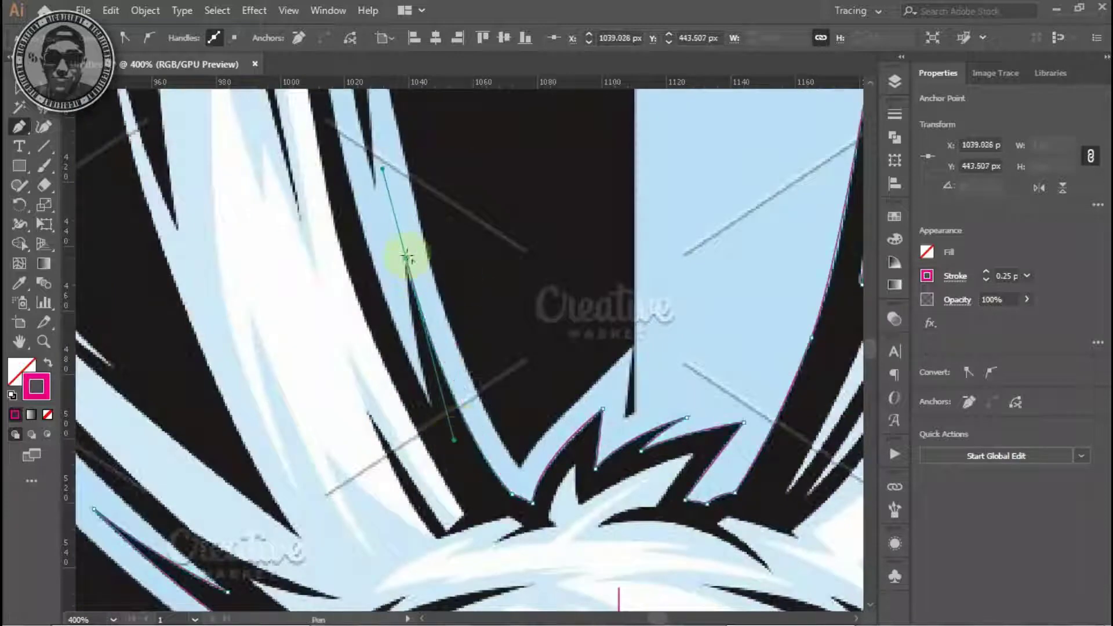
pyautogui.scroll(2, 405, 257)
pyautogui.hscroll(3, 425, 255)
pyautogui.scroll(3, 472, 368)
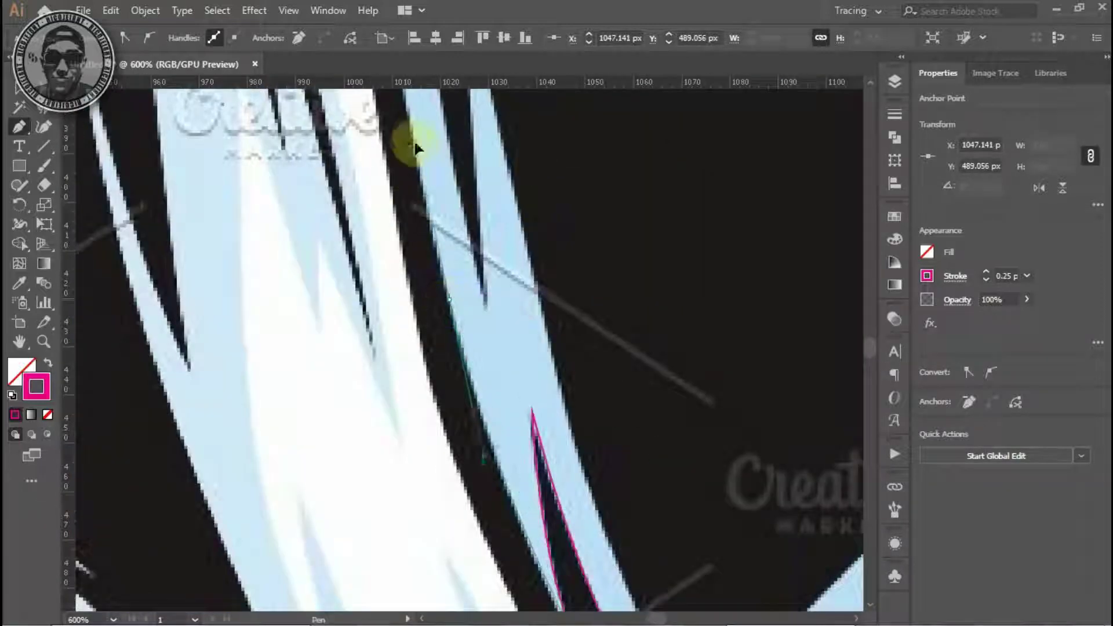
pyautogui.scroll(-3, 405, 112)
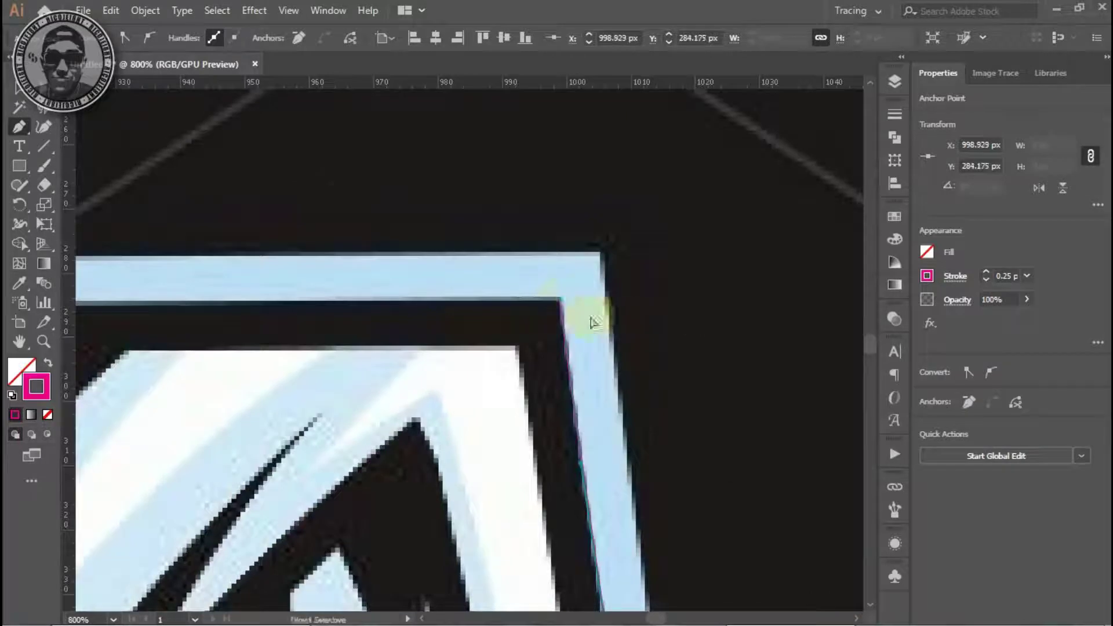
pyautogui.scroll(3, 224, 355)
# Trace the pale blue fur band along the ear's inner side.
pyautogui.click(460, 303)
pyautogui.hscroll(-3, 460, 304)
pyautogui.click(153, 340)
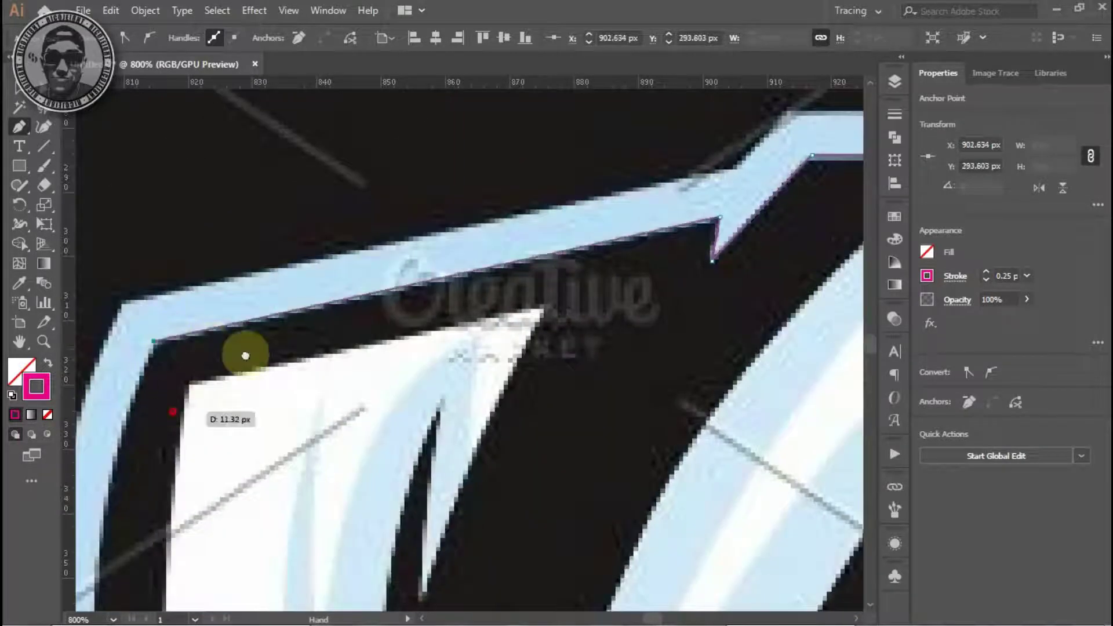
pyautogui.scroll(-1, 181, 400)
pyautogui.scroll(-3, 472, 452)
pyautogui.moveTo(181, 400); pyautogui.dragTo(514, 476)
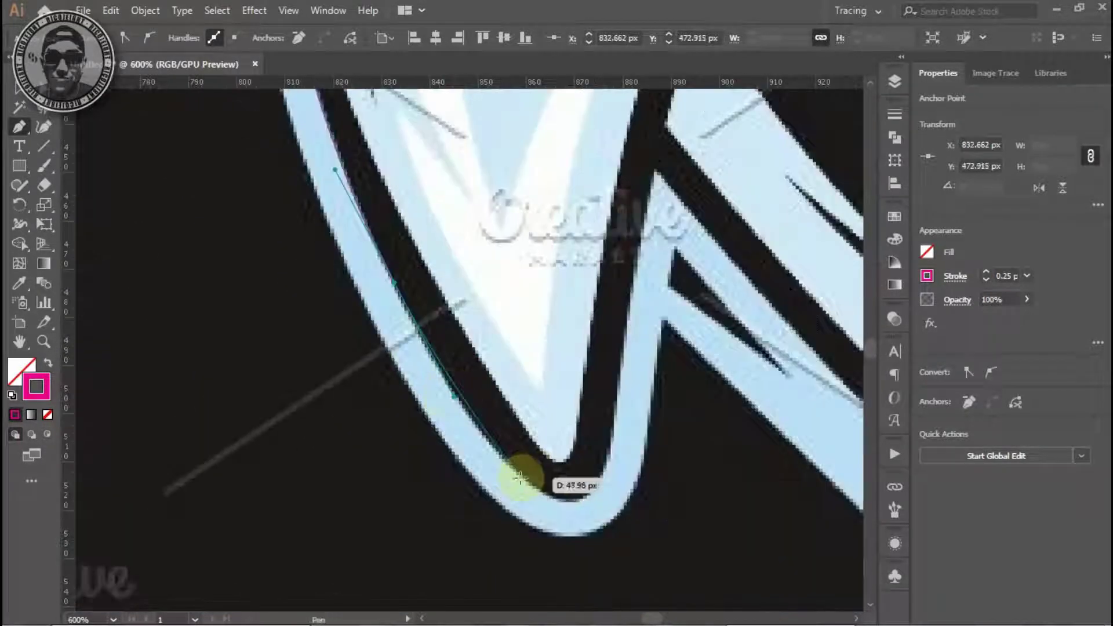
pyautogui.hscroll(5, 617, 417)
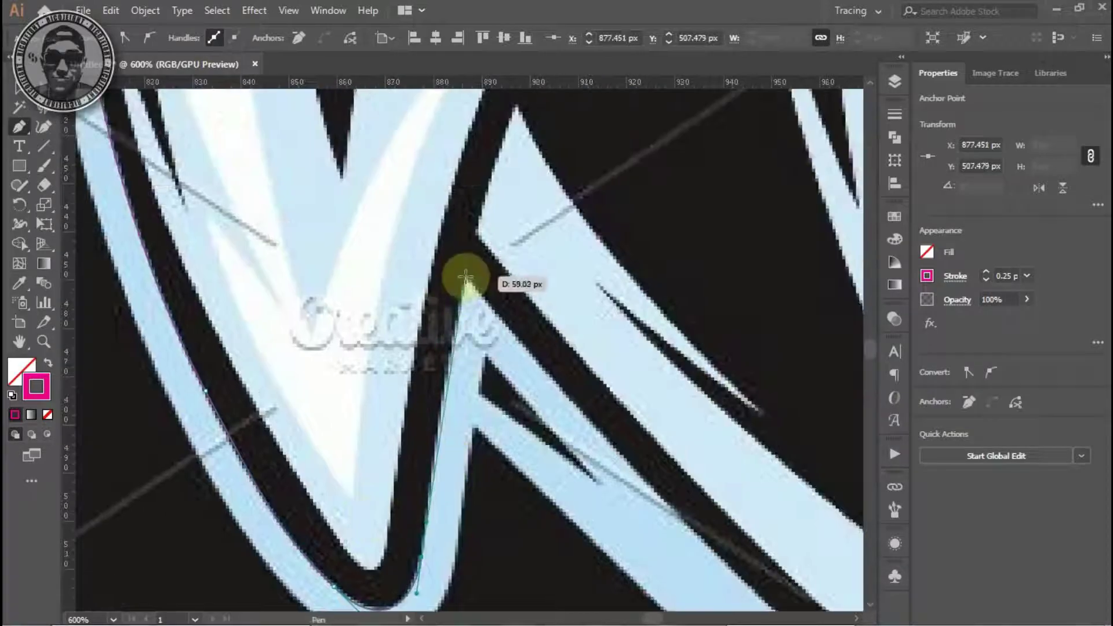
pyautogui.scroll(-3, 463, 272)
# Trace the V-shaped highlight, then finish the path and deselect it.
pyautogui.moveTo(500, 462); pyautogui.dragTo(615, 510)
pyautogui.scroll(-3, 658, 521)
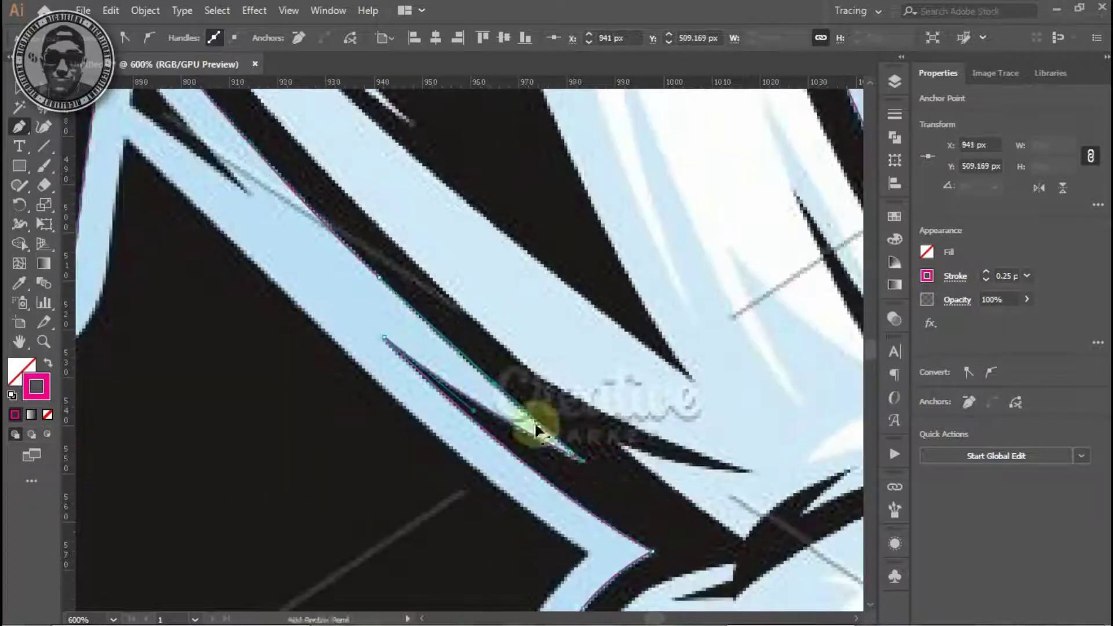
pyautogui.hotkey('ctrl', 'shift', 'a')
pyautogui.scroll(-3, 497, 293)
pyautogui.scroll(-3, 650, 437)
pyautogui.scroll(-1, 650, 437)
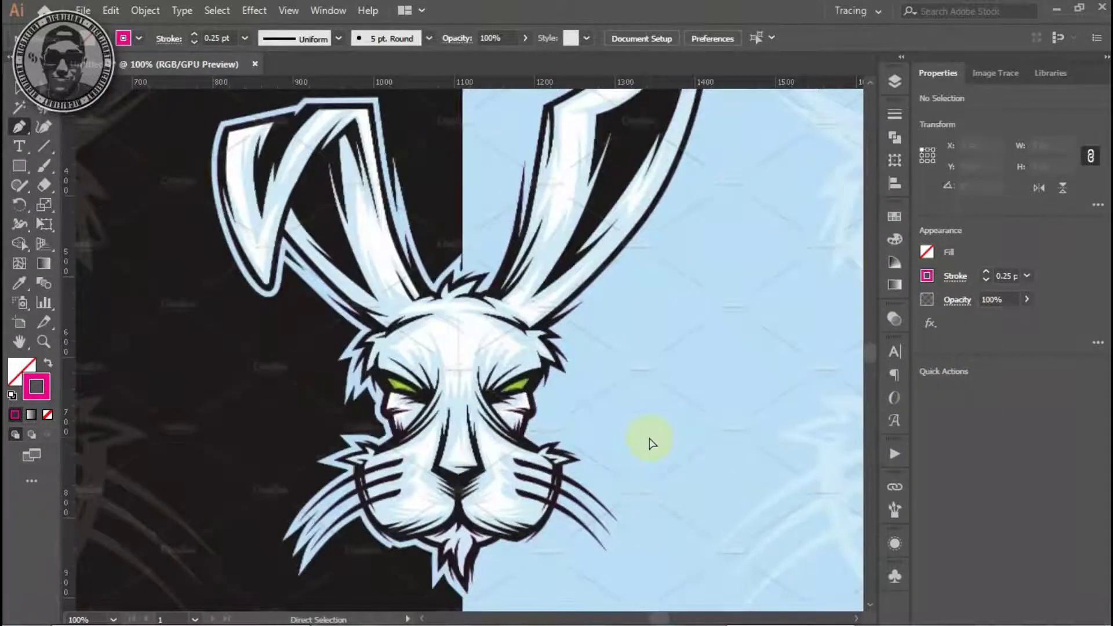
# Pen-trace a closed curved outline around the mascot's green eye shape.
pyautogui.scroll(5, 522, 394)
pyautogui.scroll(3, 462, 345)
pyautogui.moveTo(528, 349)
pyautogui.mouseDown()
pyautogui.moveTo(317, 322)
pyautogui.moveTo(286, 342)
pyautogui.moveTo(459, 318)
pyautogui.mouseUp()
pyautogui.click(173, 179)
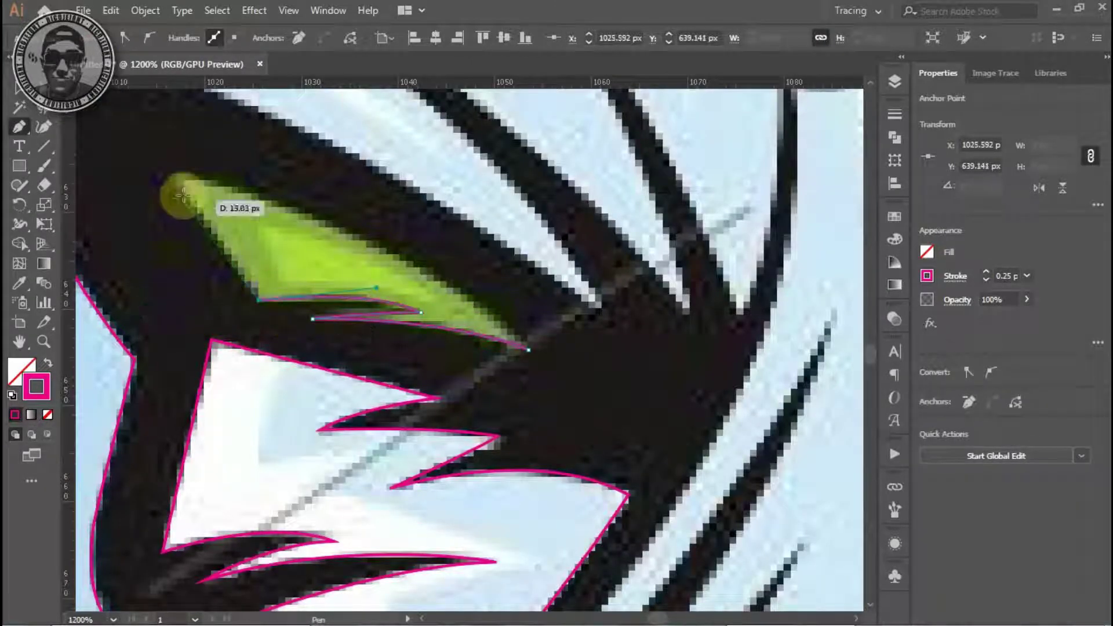
pyautogui.moveTo(528, 350); pyautogui.dragTo(692, 513)
pyautogui.scroll(-4, 692, 513)
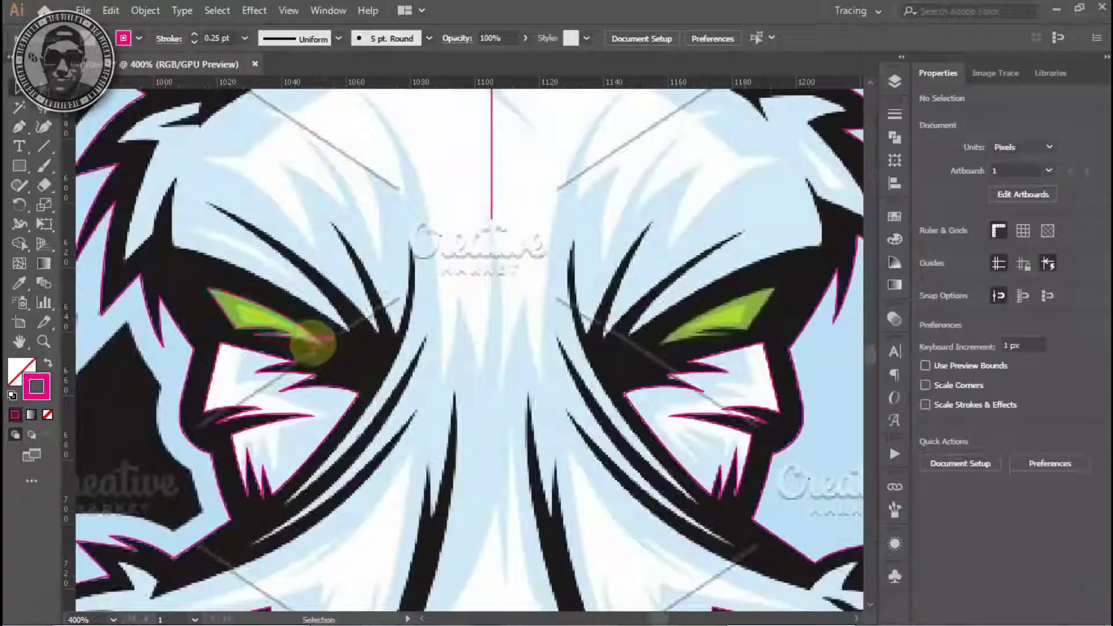
pyautogui.moveTo(310, 336); pyautogui.dragTo(700, 329)
pyautogui.scroll(-5, 419, 398)
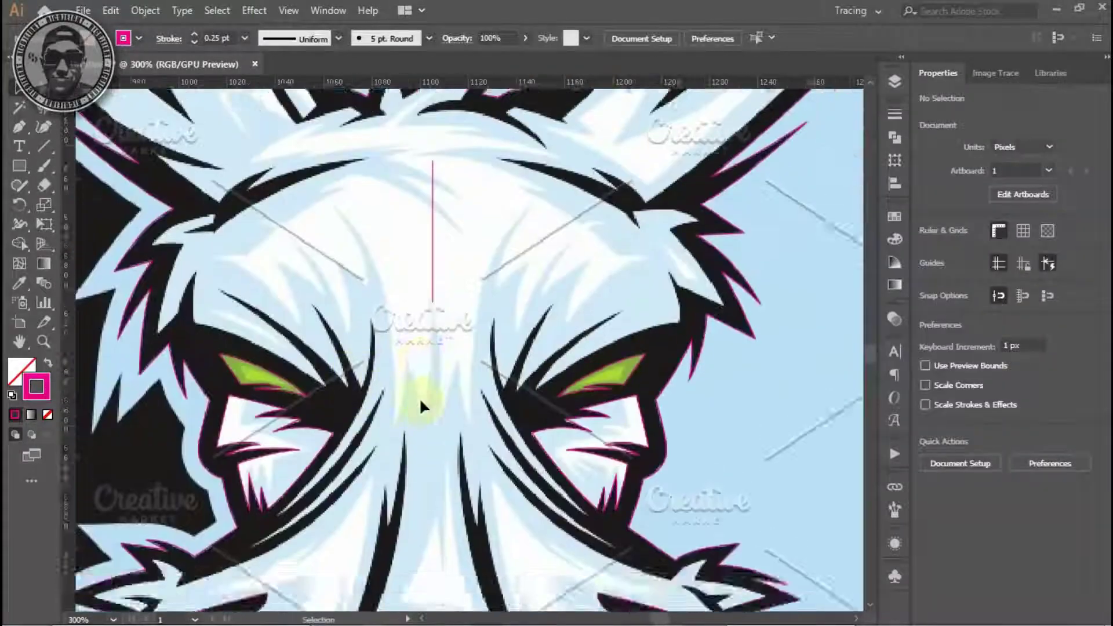
pyautogui.scroll(3, 418, 397)
pyautogui.scroll(-3, 631, 440)
pyautogui.scroll(3, 631, 447)
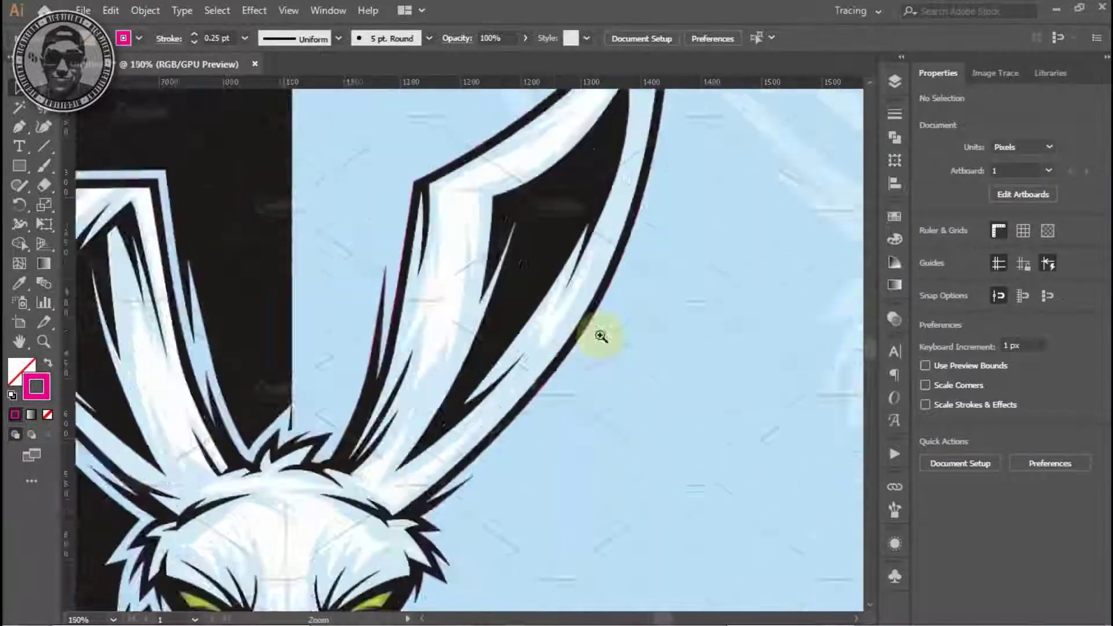
# Start a Pen path inside the right ear, anchoring along the pale streak to its pointed tip.
pyautogui.scroll(3, 601, 336)
pyautogui.press('p')
pyautogui.click(398, 440)
pyautogui.scroll(2, 377, 272)
pyautogui.click(377, 272)
pyautogui.scroll(5, 398, 348)
pyautogui.hscroll(3, 397, 348)
pyautogui.moveTo(403, 417); pyautogui.dragTo(500, 319)
pyautogui.scroll(2, 546, 231)
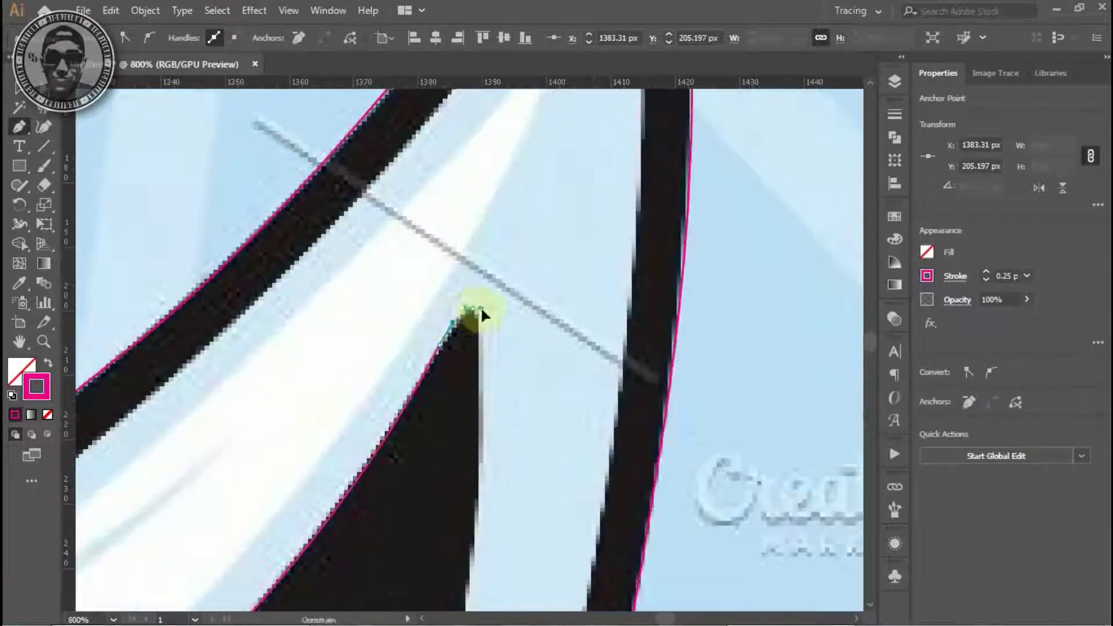
pyautogui.scroll(-3, 480, 367)
pyautogui.click(497, 405)
# Finish the right-ear streak outline along the dark edge and deselect the path.
pyautogui.scroll(2, 474, 456)
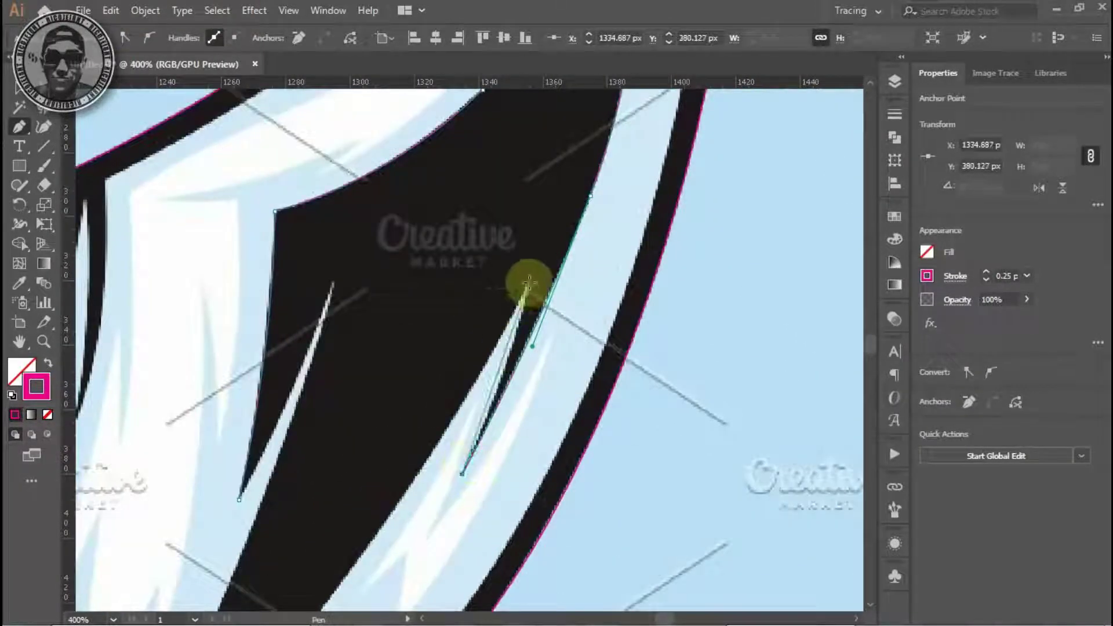
pyautogui.click(527, 283)
pyautogui.scroll(-3, 586, 238)
pyautogui.hscroll(-3, 585, 238)
pyautogui.click(543, 373)
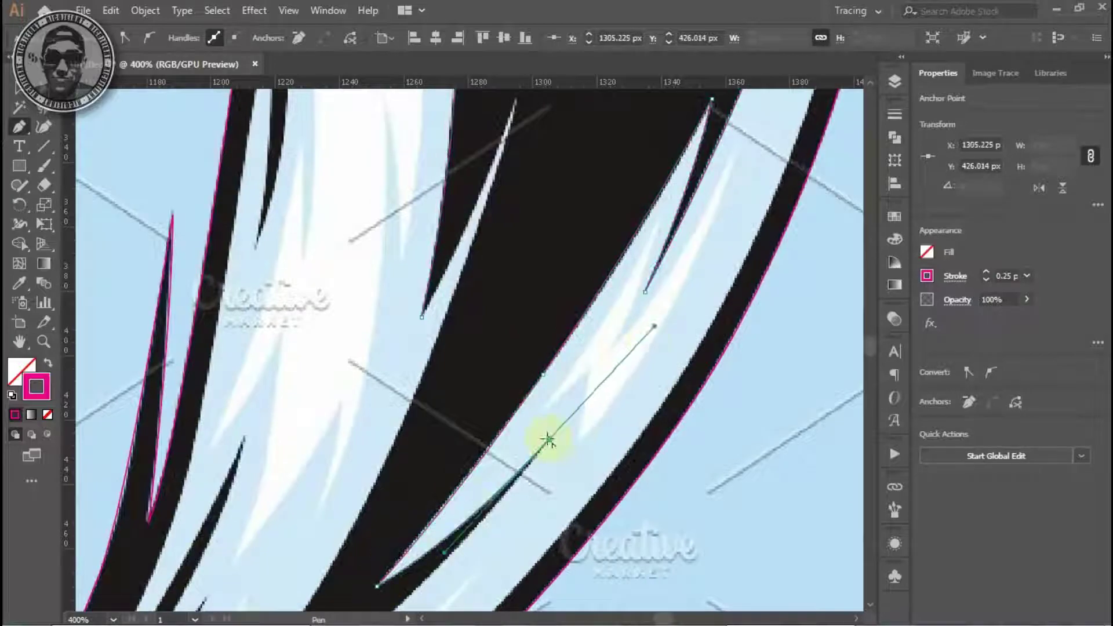
pyautogui.scroll(-4, 548, 439)
pyautogui.hscroll(-3, 547, 439)
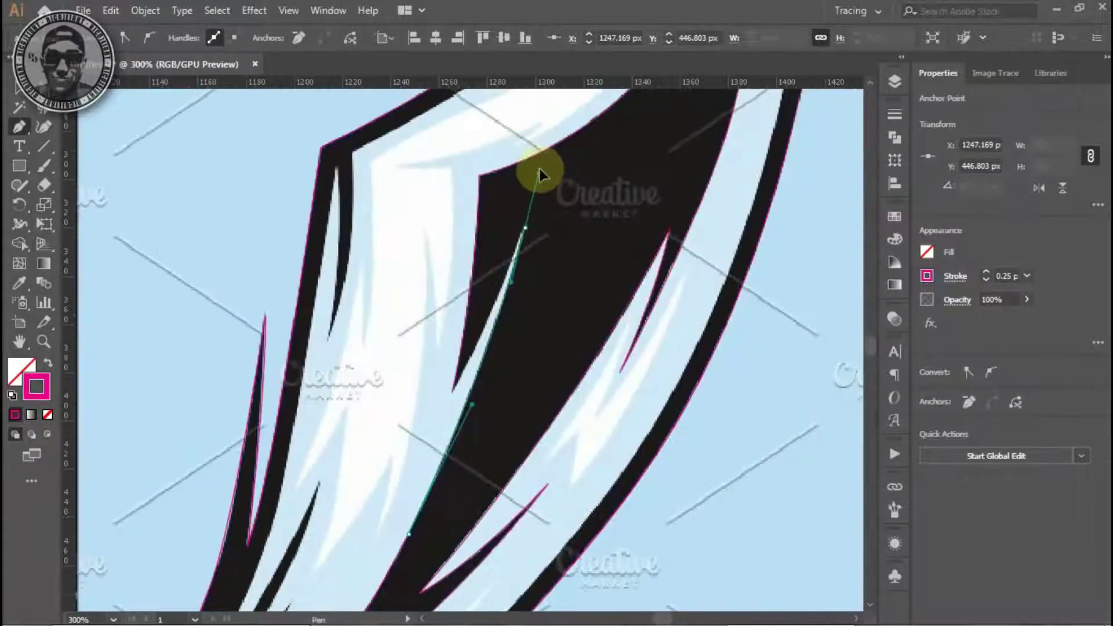
pyautogui.scroll(5, 465, 427)
pyautogui.keyDown('ctrl'); pyautogui.click(434, 360); pyautogui.keyUp('ctrl')
pyautogui.scroll(-5, 434, 359)
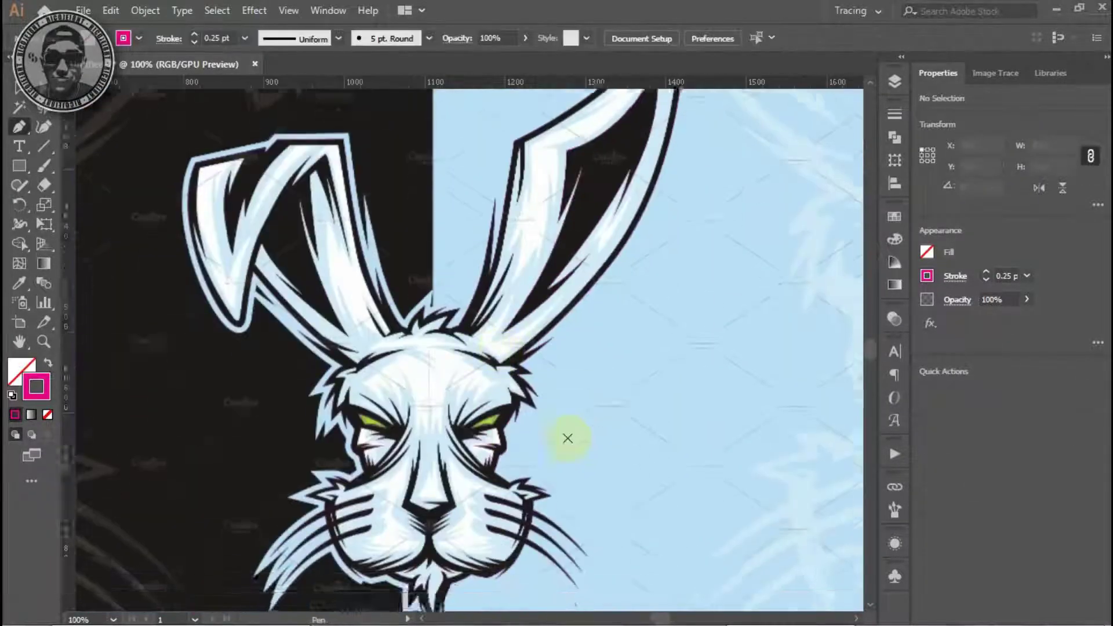
# Begin a new Pen path at the nose and anchor it along the nose fur spike.
pyautogui.scroll(-2, 566, 437)
pyautogui.scroll(2, 551, 428)
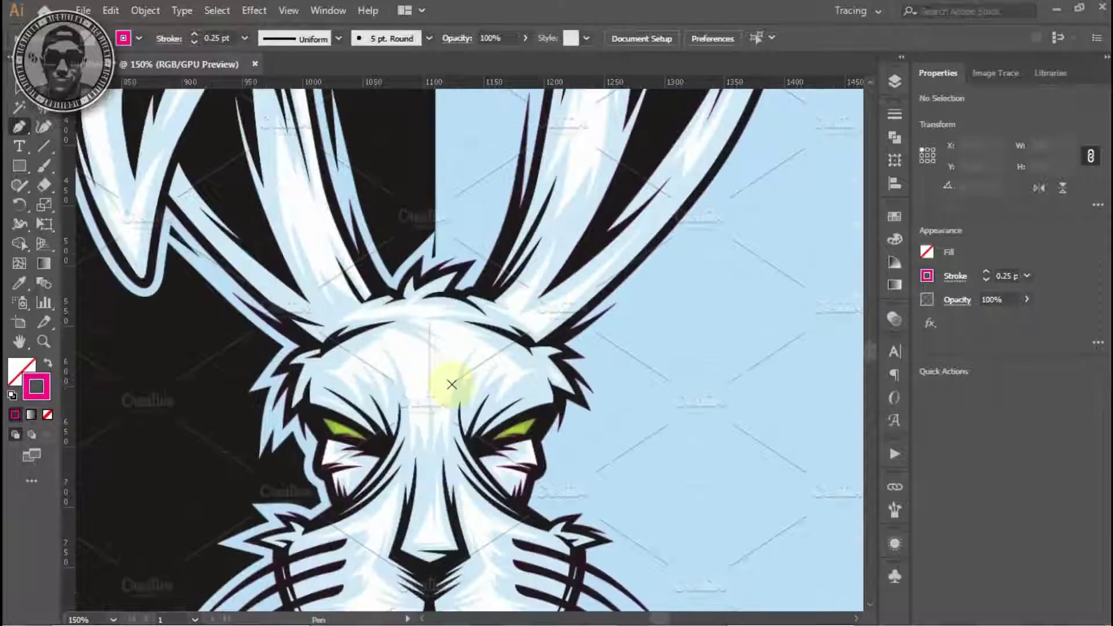
pyautogui.scroll(1, 450, 377)
pyautogui.scroll(4, 460, 350)
pyautogui.click(463, 303)
pyautogui.scroll(-1, 348, 248)
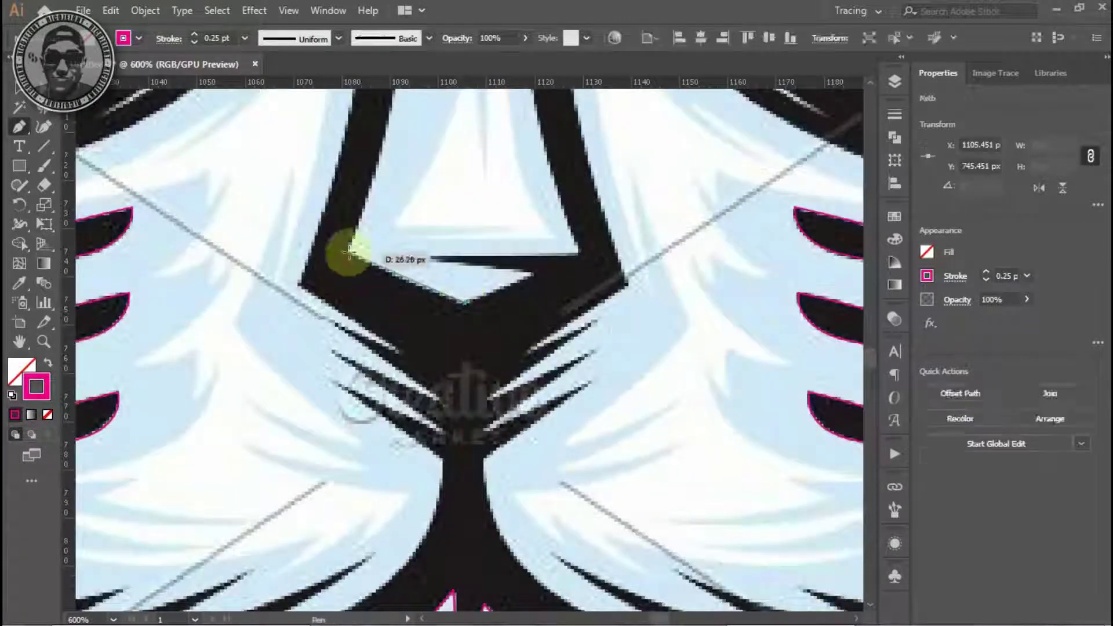
pyautogui.scroll(3, 383, 358)
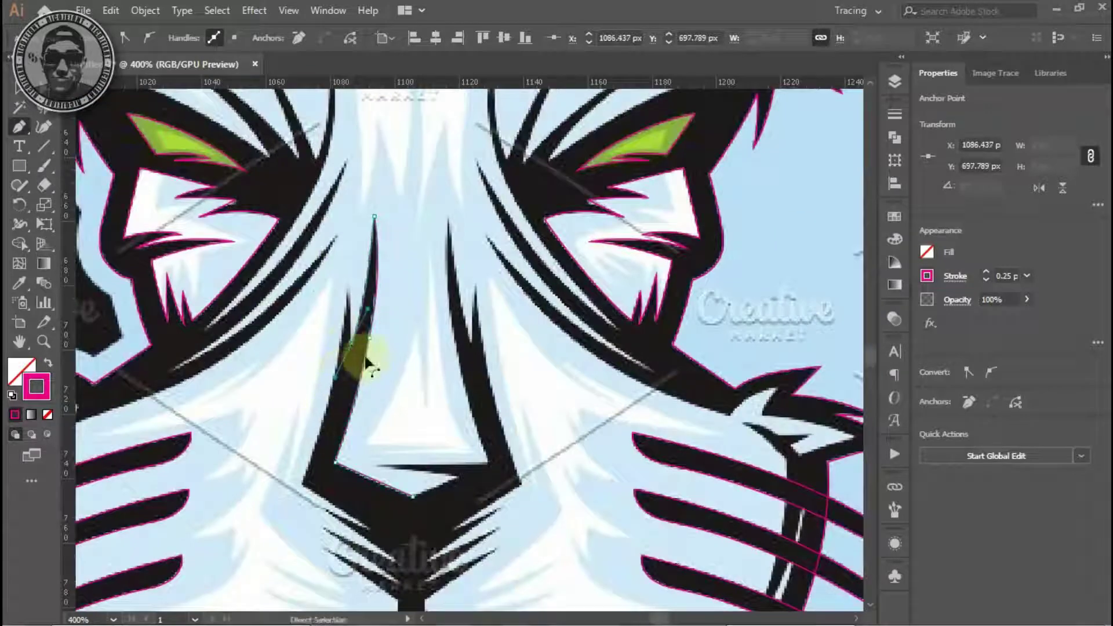
pyautogui.click(355, 329)
pyautogui.scroll(2, 348, 284)
pyautogui.scroll(-1, 441, 473)
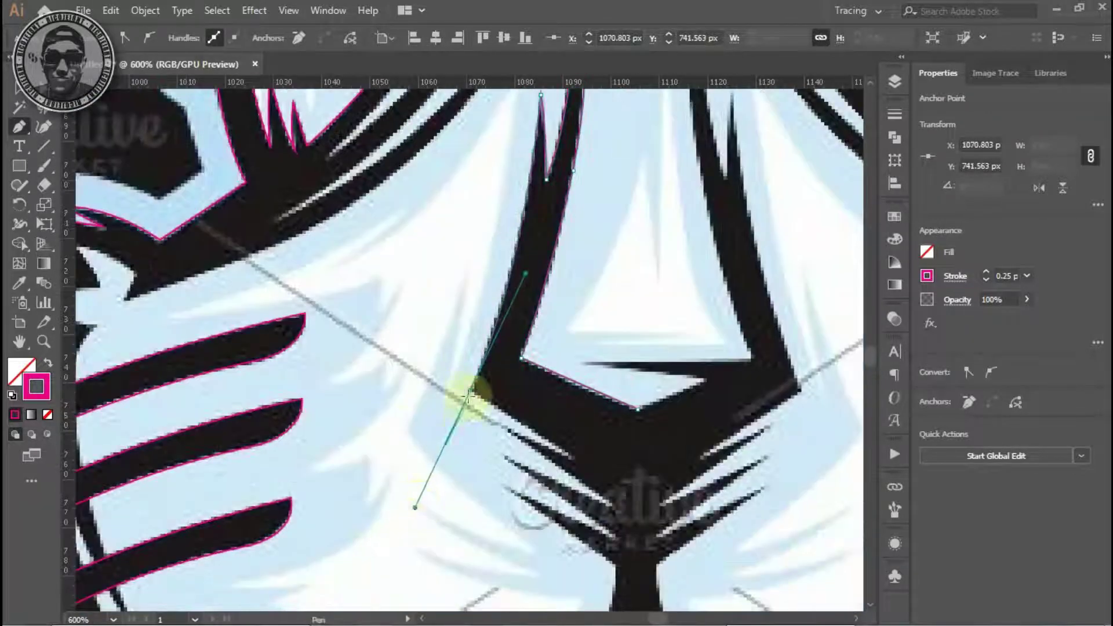
pyautogui.scroll(-2, 464, 410)
pyautogui.hscroll(2, 458, 394)
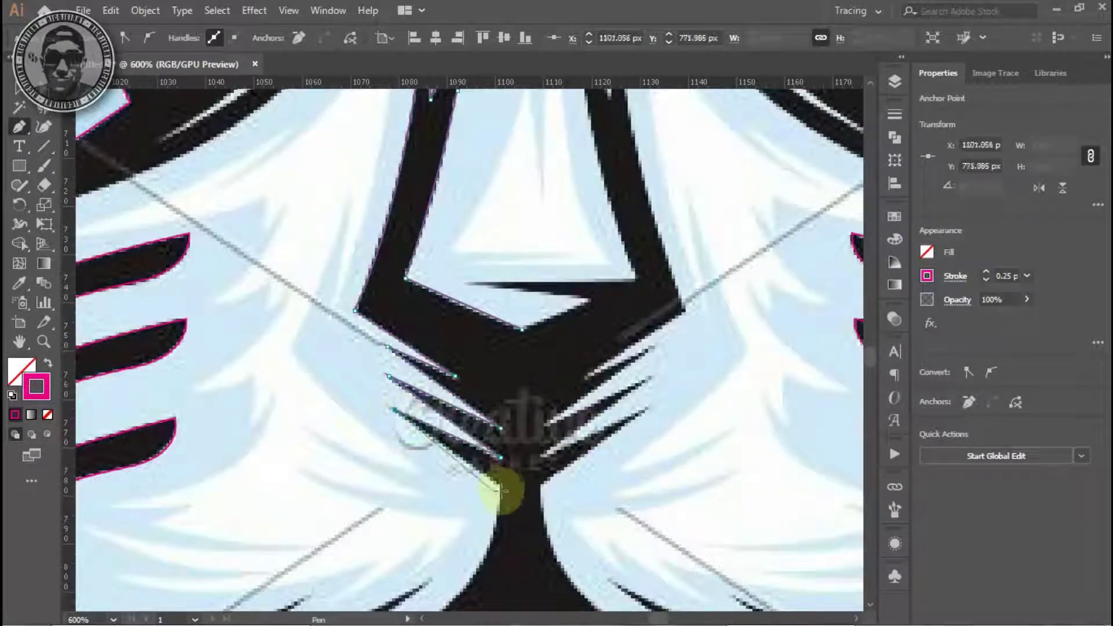
pyautogui.scroll(-2, 491, 493)
pyautogui.scroll(1, 509, 499)
# Trace the fur spike tip and curve the path along the lower fur spikes.
pyautogui.click(395, 415)
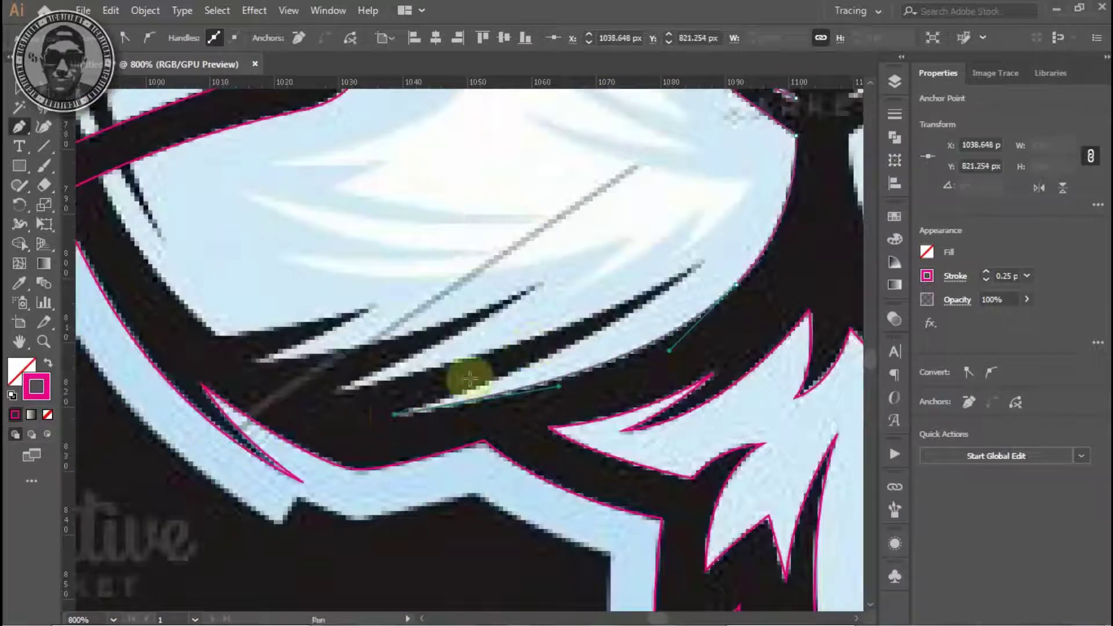
pyautogui.scroll(1, 394, 415)
pyautogui.moveTo(312, 429); pyautogui.dragTo(160, 475)
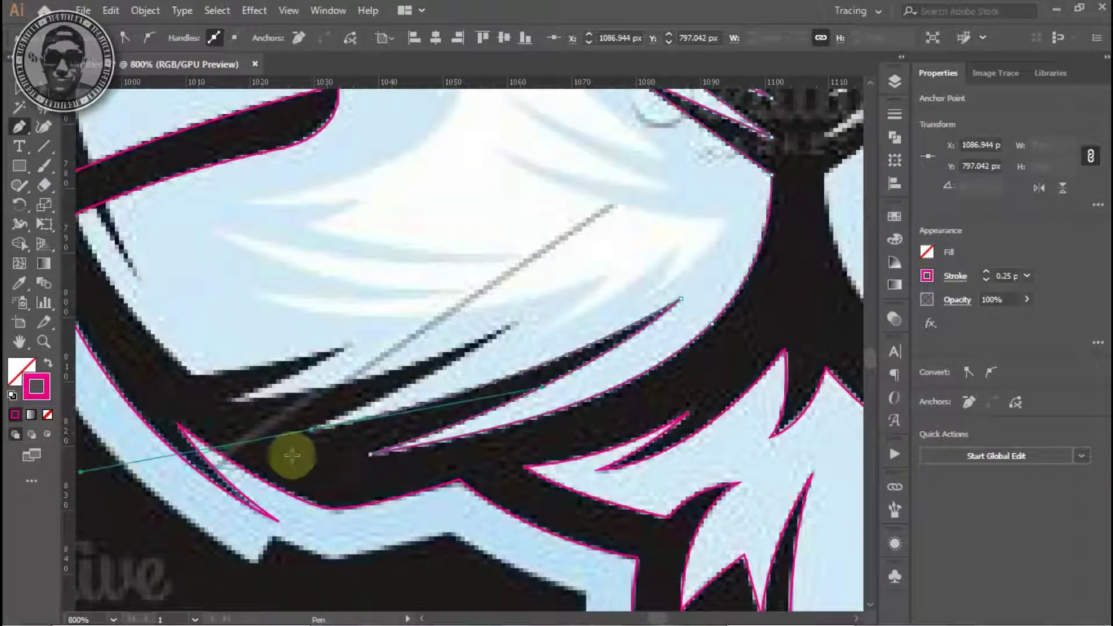
pyautogui.hscroll(-2, 517, 323)
pyautogui.scroll(-1, 518, 323)
pyautogui.moveTo(354, 375); pyautogui.dragTo(248, 392)
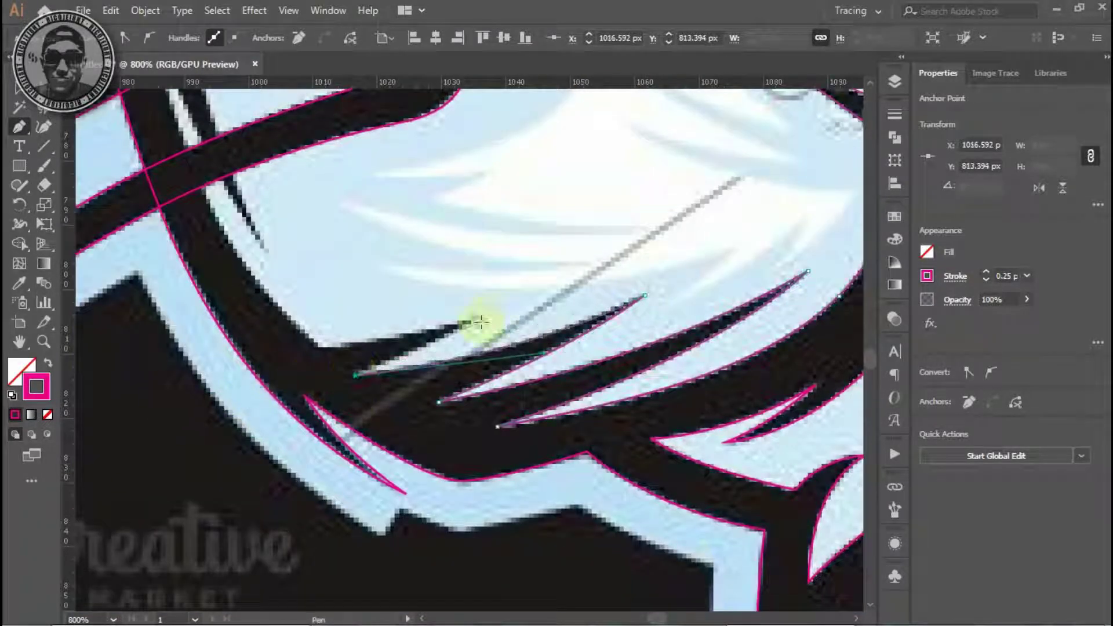
pyautogui.scroll(2, 323, 323)
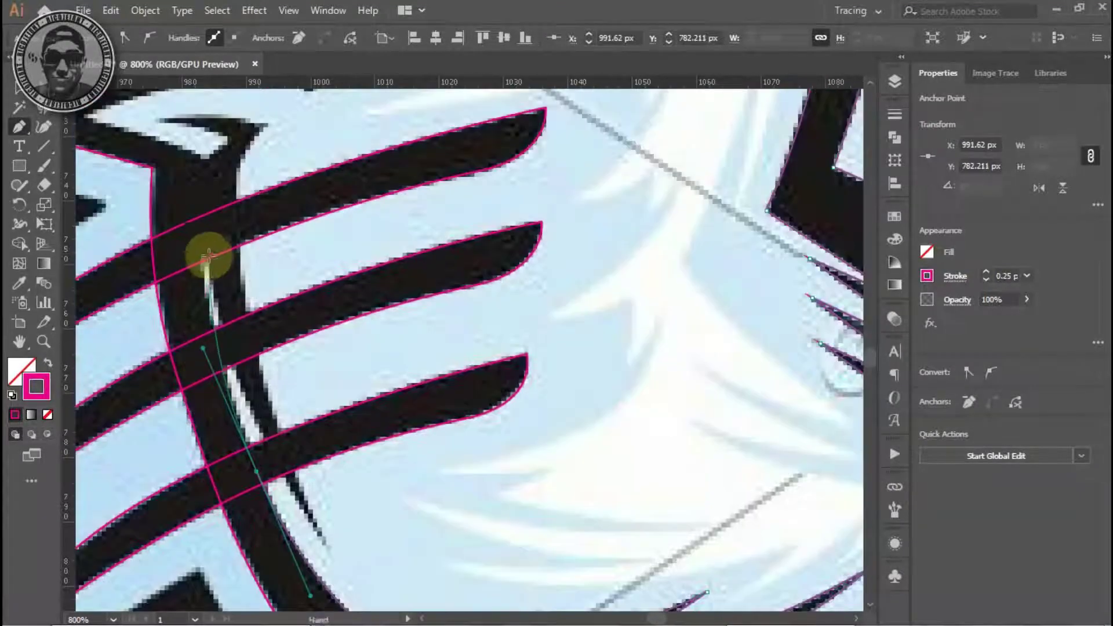
pyautogui.hscroll(-1, 199, 249)
pyautogui.scroll(3, 260, 361)
# Curve the outline along the pale left-cheek whisker streak and shape its top segment.
pyautogui.moveTo(261, 360); pyautogui.dragTo(241, 361)
pyautogui.scroll(2, 261, 360)
pyautogui.hscroll(-1, 261, 361)
pyautogui.moveTo(381, 423)
pyautogui.mouseDown()
pyautogui.moveTo(328, 323)
pyautogui.moveTo(353, 153)
pyautogui.mouseUp()
pyautogui.moveTo(241, 152); pyautogui.dragTo(311, 174)
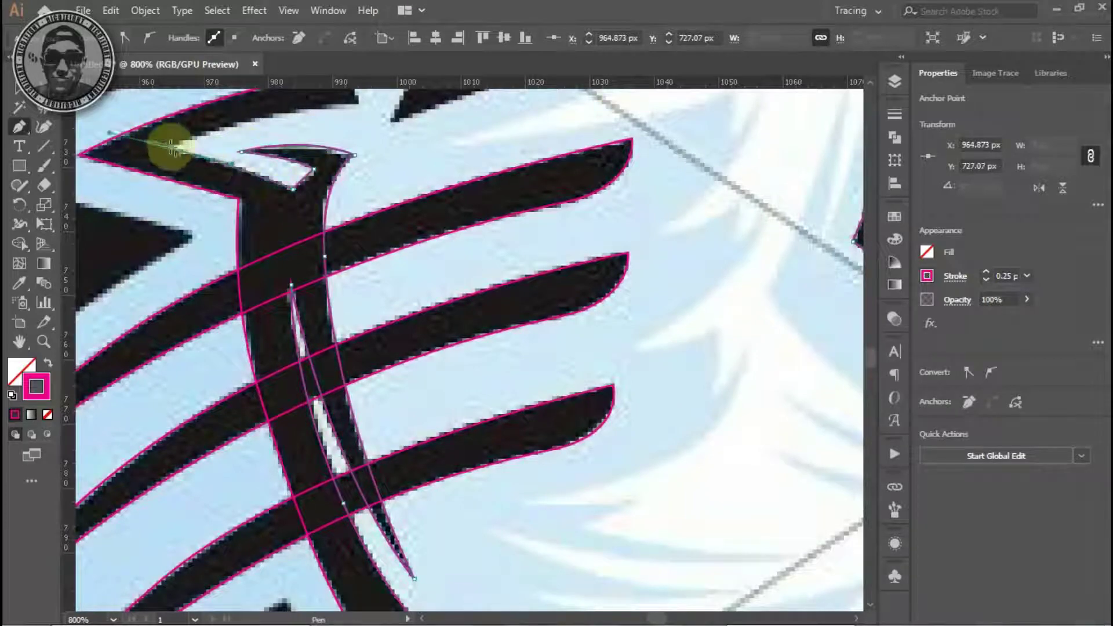
pyautogui.scroll(3, 172, 148)
pyautogui.hscroll(1, 172, 148)
# Add a curved anchor at the fur notch, then undo the misplaced anchor with Ctrl+Z.
pyautogui.moveTo(320, 246); pyautogui.dragTo(378, 251)
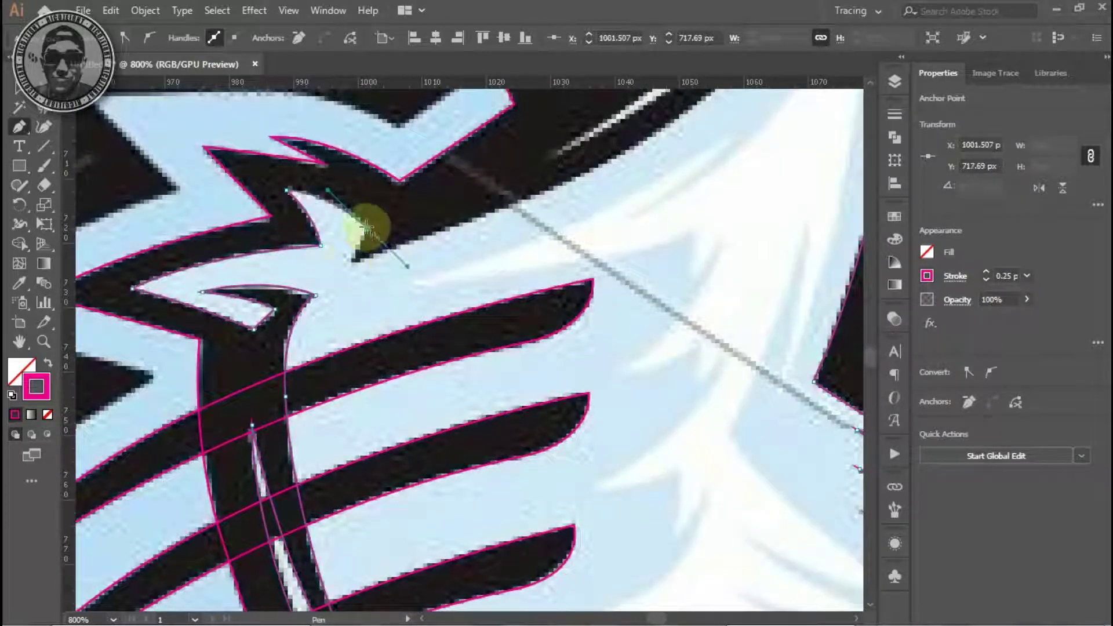
pyautogui.scroll(3, 444, 300)
pyautogui.hscroll(3, 444, 300)
pyautogui.scroll(5, 591, 205)
pyautogui.hscroll(3, 591, 205)
pyautogui.hotkey('ctrl', 'z')
pyautogui.hscroll(3, 336, 372)
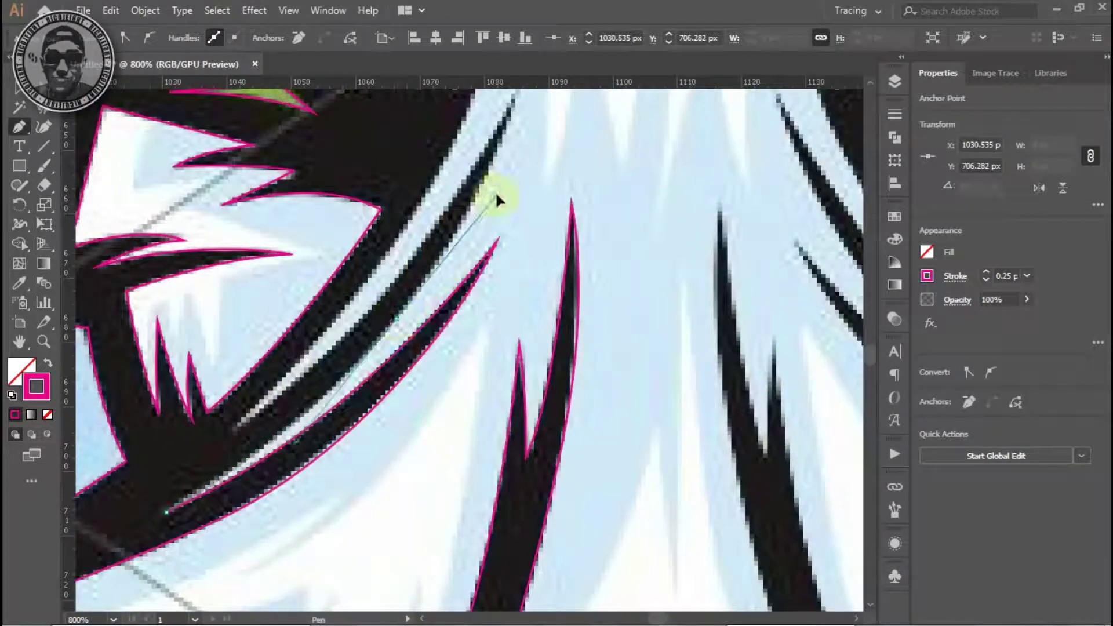
# Trace the upper fur blade with curved anchors out to the blade tip.
pyautogui.scroll(3, 496, 200)
pyautogui.scroll(-3, 489, 281)
pyautogui.moveTo(487, 365); pyautogui.dragTo(566, 328)
pyautogui.scroll(3, 566, 328)
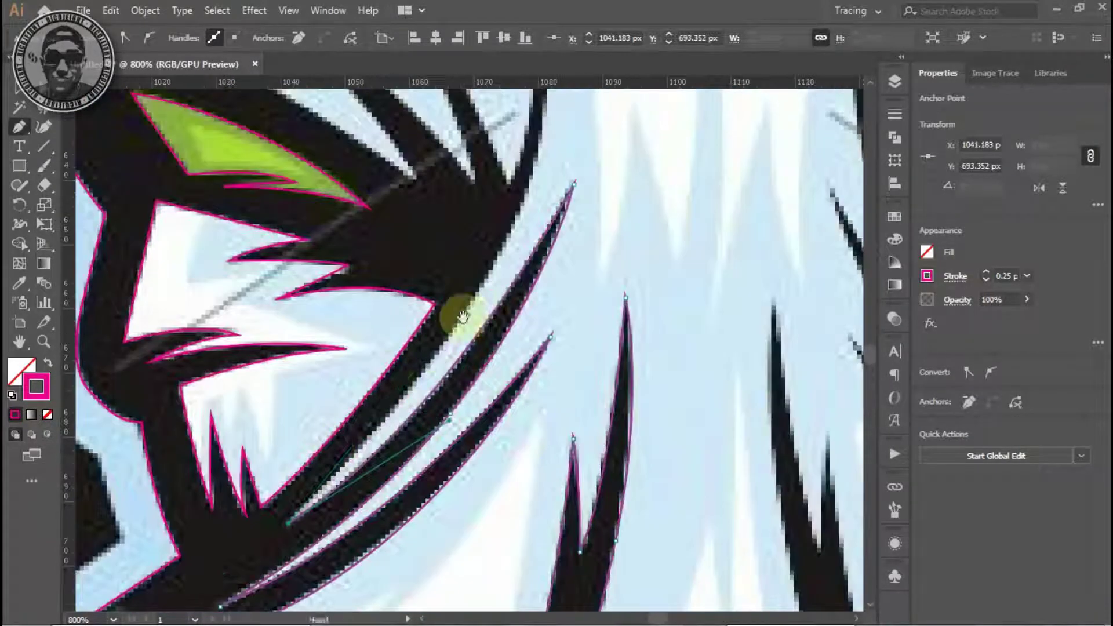
pyautogui.scroll(5, 539, 186)
pyautogui.hscroll(2, 539, 185)
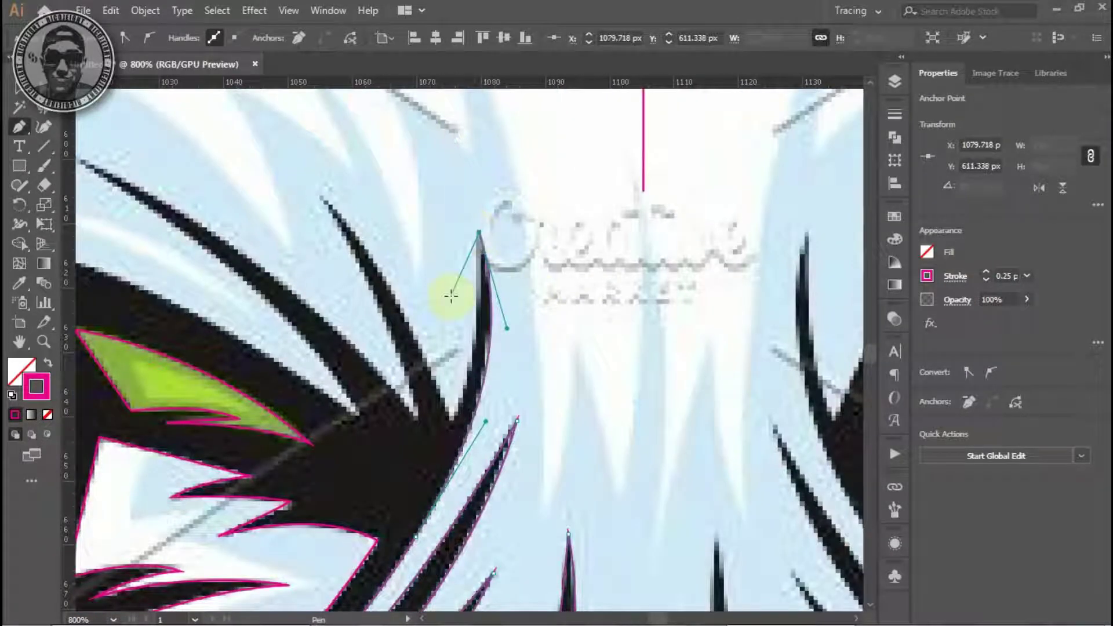
pyautogui.moveTo(453, 424); pyautogui.dragTo(418, 478)
pyautogui.scroll(2, 401, 293)
pyautogui.hscroll(-2, 401, 293)
pyautogui.moveTo(334, 225); pyautogui.dragTo(113, 148)
pyautogui.hscroll(-2, 601, 454)
pyautogui.hscroll(-2, 601, 454)
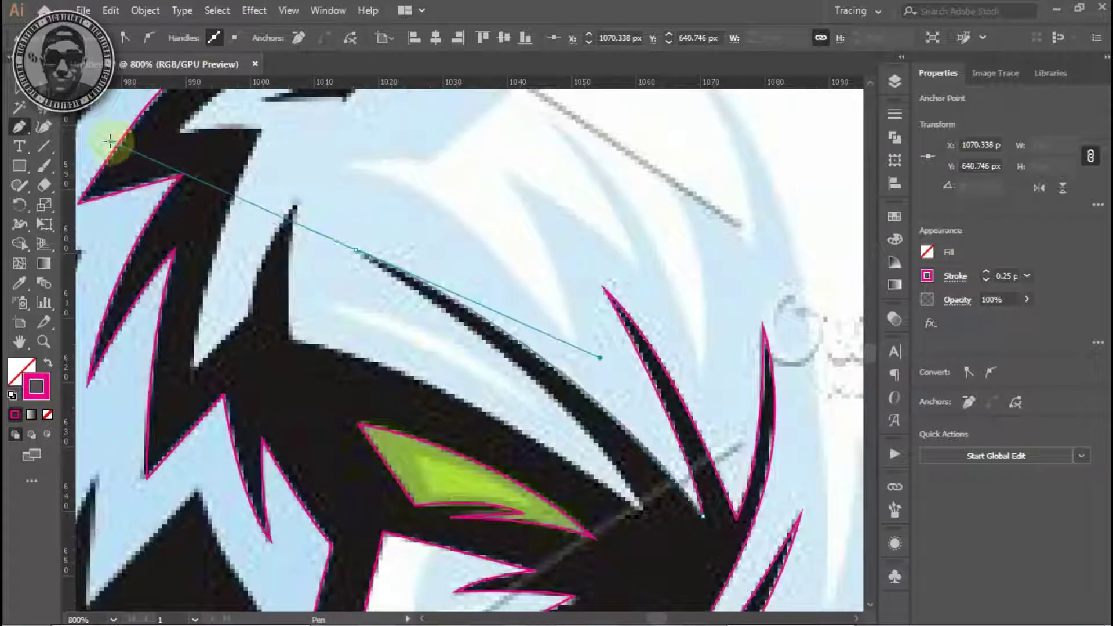
# Continue along the spike edge, curving past the notch to a corner anchor.
pyautogui.scroll(-2, 671, 390)
pyautogui.scroll(2, 286, 273)
pyautogui.moveTo(345, 301); pyautogui.dragTo(322, 308)
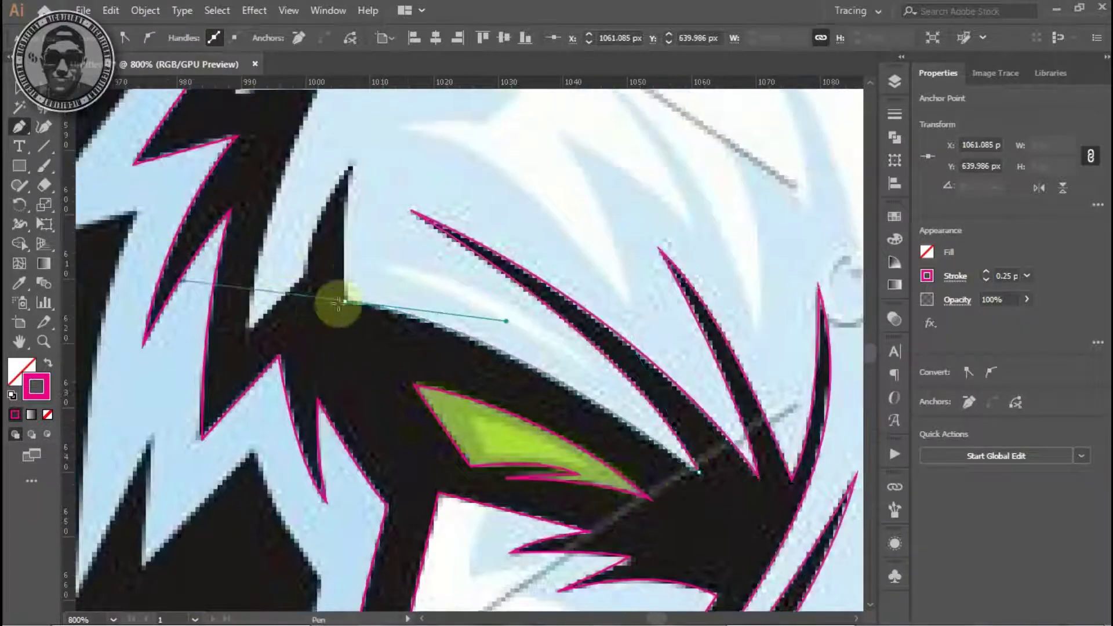
pyautogui.scroll(2, 322, 309)
pyautogui.hscroll(-1, 321, 308)
pyautogui.moveTo(390, 256); pyautogui.dragTo(404, 223)
pyautogui.scroll(2, 280, 422)
pyautogui.moveTo(354, 254); pyautogui.dragTo(324, 250)
pyautogui.click(269, 256)
# Outline the next fur spike with anchors at its tip and the small spike tip.
pyautogui.scroll(2, 390, 278)
pyautogui.hscroll(1, 390, 278)
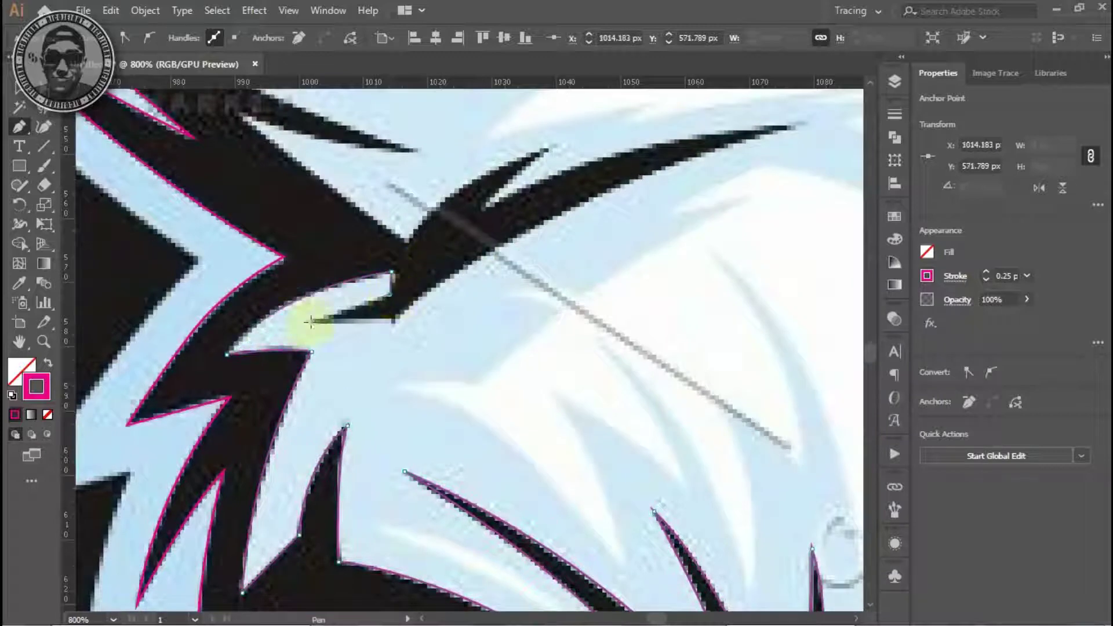
pyautogui.scroll(2, 306, 327)
pyautogui.hscroll(2, 306, 326)
pyautogui.click(613, 248)
pyautogui.moveTo(300, 330); pyautogui.dragTo(485, 238)
pyautogui.click(372, 260)
# Curve along the fur spike edge and place a corner point at the spike tip.
pyautogui.hscroll(-4, 497, 310)
pyautogui.hscroll(-1, 497, 311)
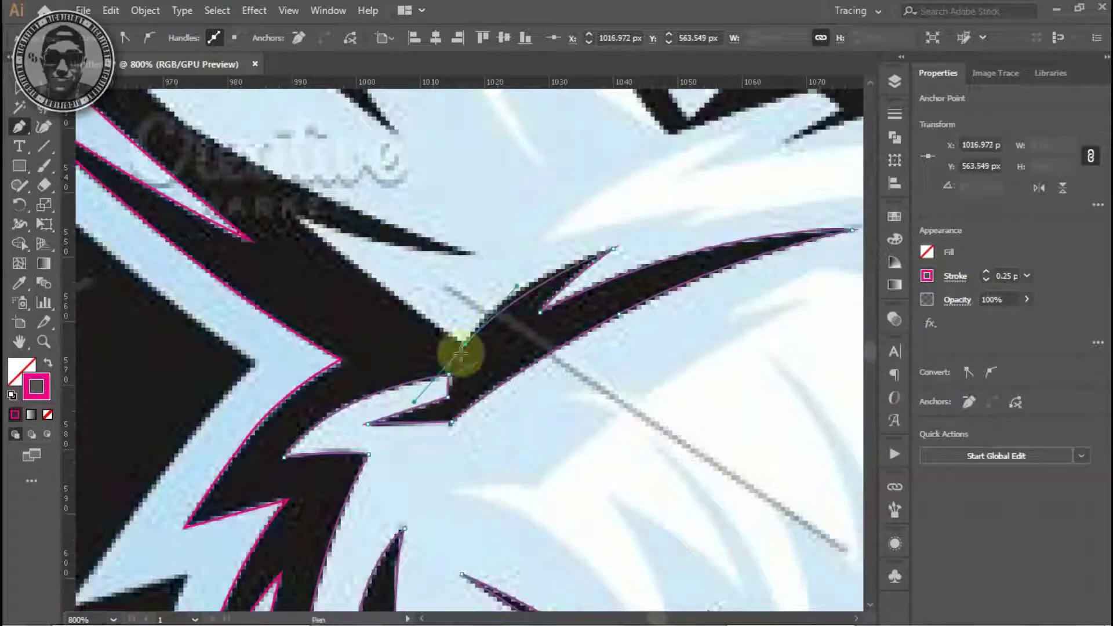
pyautogui.moveTo(294, 218); pyautogui.dragTo(351, 269)
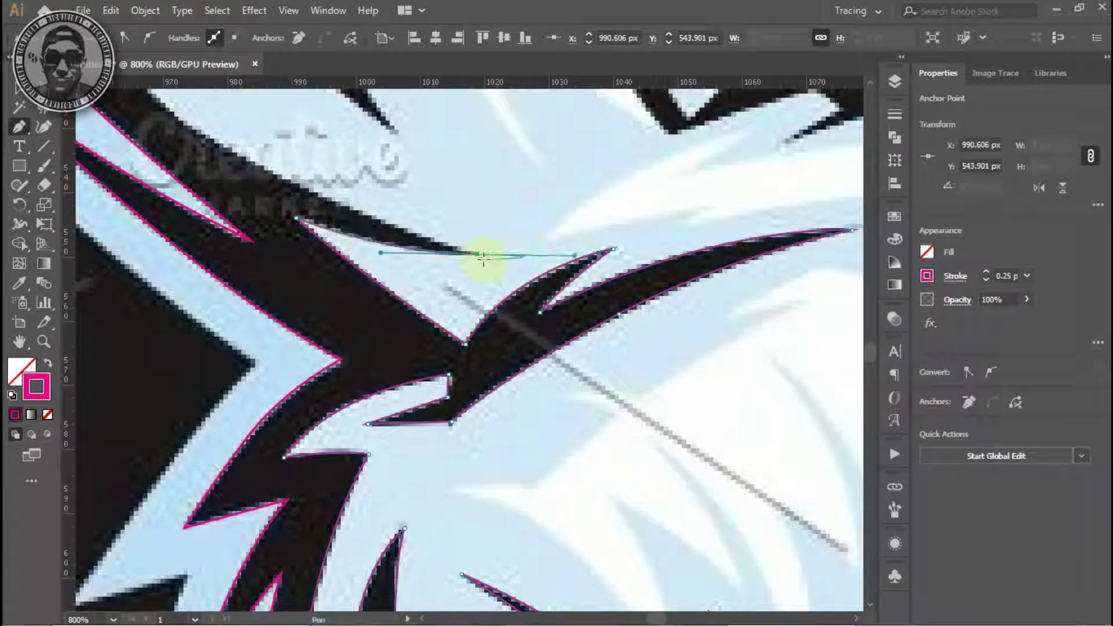
pyautogui.hotkey('ctrl', '-')
pyautogui.scroll(5, 382, 359)
pyautogui.hscroll(-5, 352, 290)
pyautogui.click(274, 186)
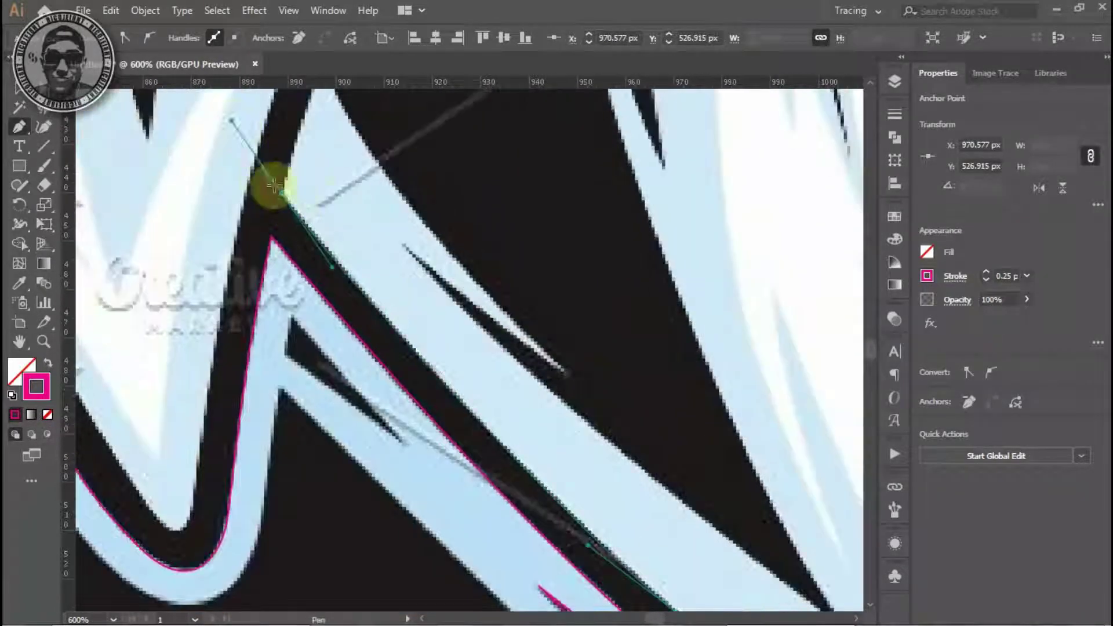
# Trace the first long dark fur strand with curved anchors, ending in a corner point at its tip.
pyautogui.scroll(3, 274, 185)
pyautogui.hscroll(2, 288, 228)
pyautogui.moveTo(518, 444); pyautogui.dragTo(423, 359)
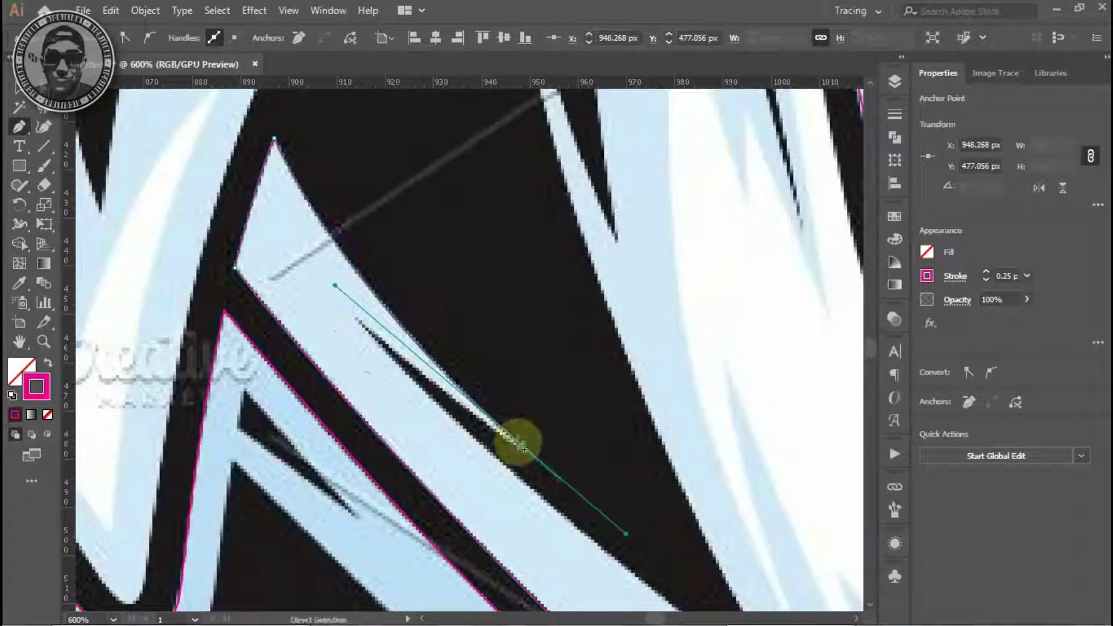
pyautogui.hotkey('ctrl', '-')
pyautogui.moveTo(753, 552); pyautogui.dragTo(435, 346)
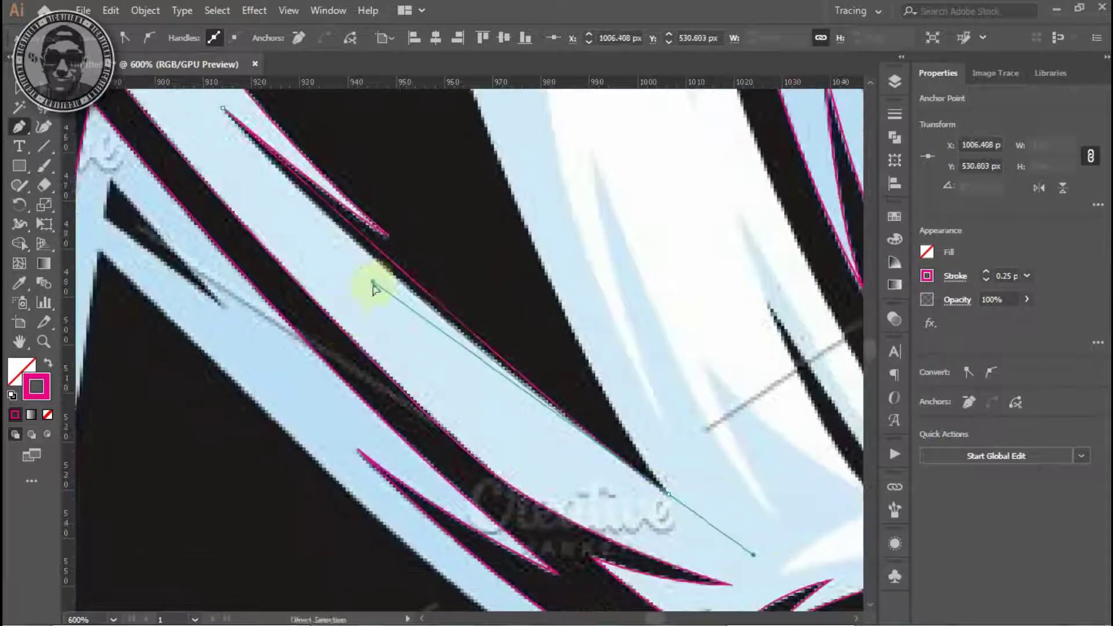
pyautogui.scroll(3, 385, 211)
pyautogui.scroll(2, 397, 168)
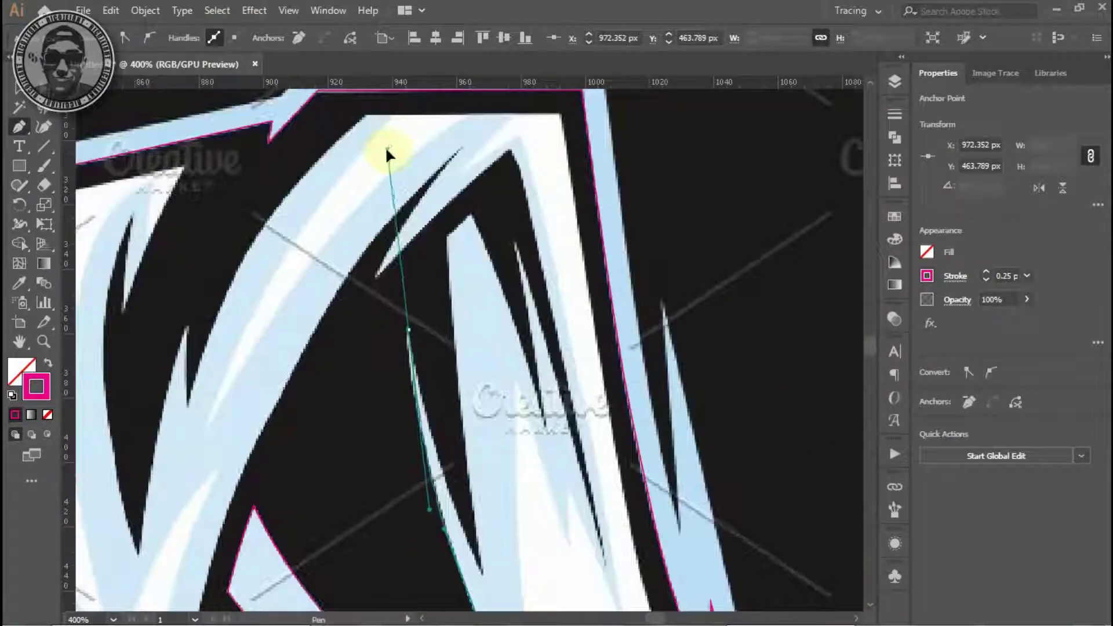
pyautogui.moveTo(385, 154); pyautogui.dragTo(474, 402)
pyautogui.hotkey('ctrl', '+')
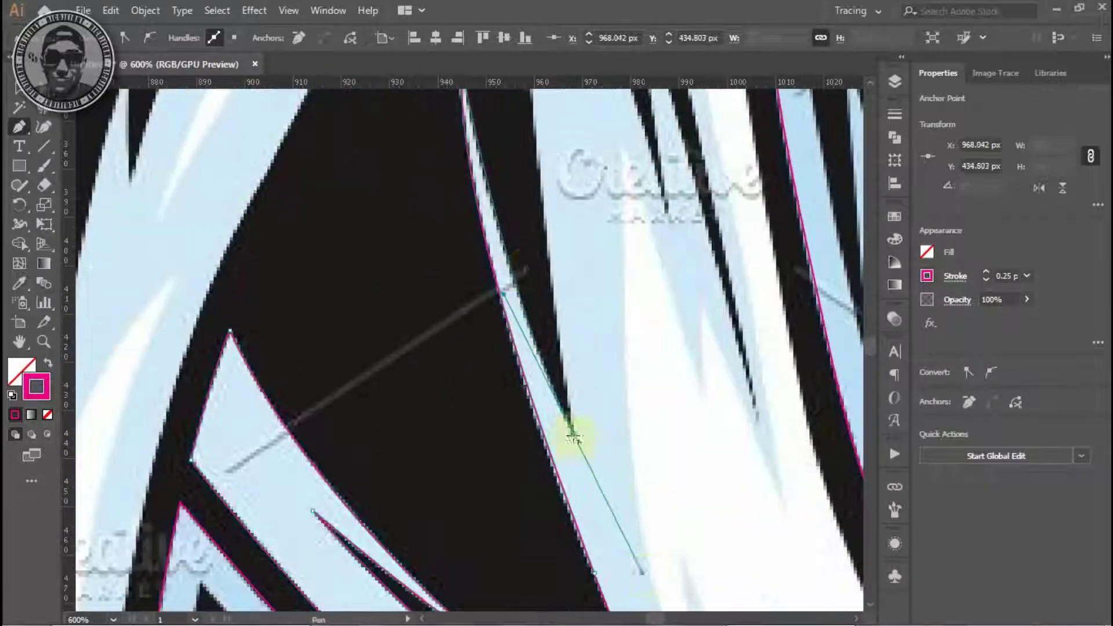
pyautogui.hotkey('ctrl', '-')
pyautogui.moveTo(301, 204); pyautogui.dragTo(307, 287)
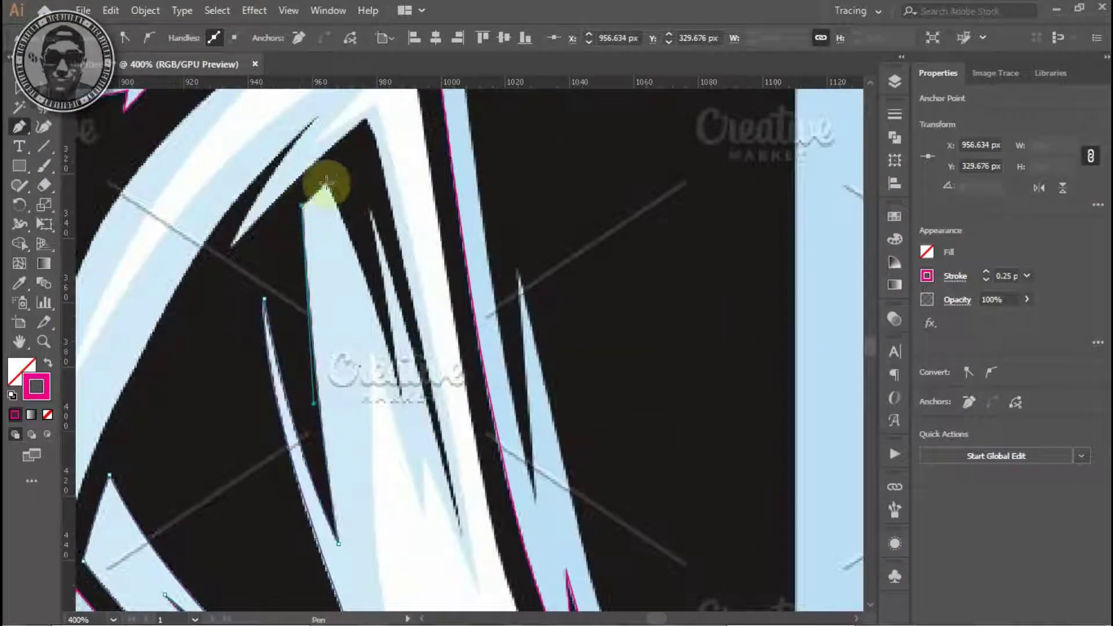
pyautogui.click(369, 215)
# Follow the spike edge and bottom bend with smooth anchors, breaking a handle for a sharp turn.
pyautogui.scroll(-2, 398, 360)
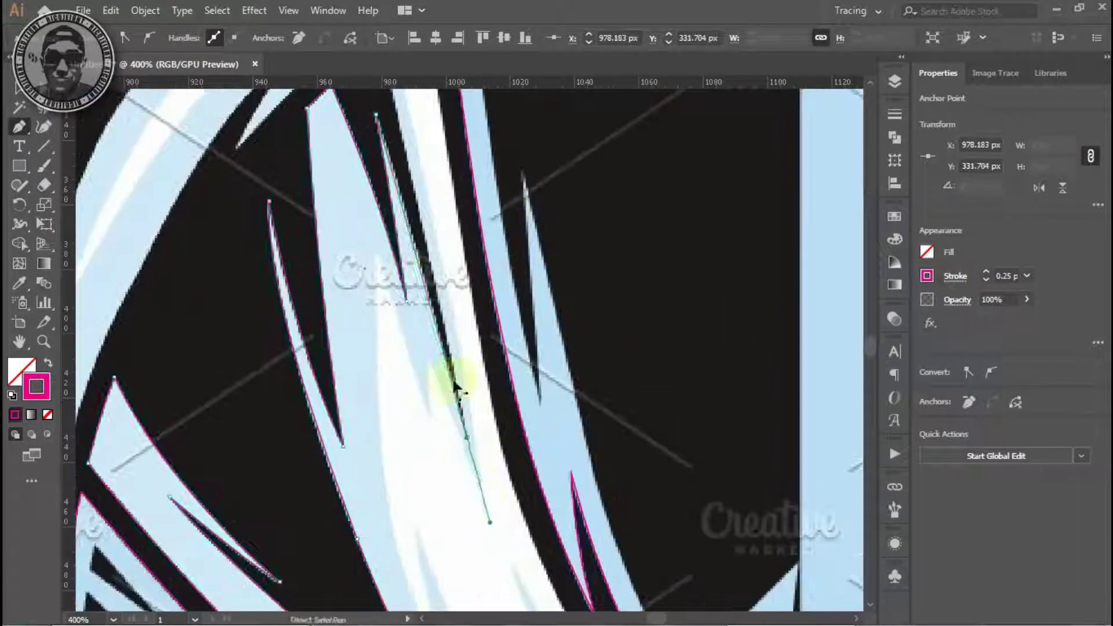
pyautogui.scroll(4, 450, 427)
pyautogui.scroll(2, 516, 348)
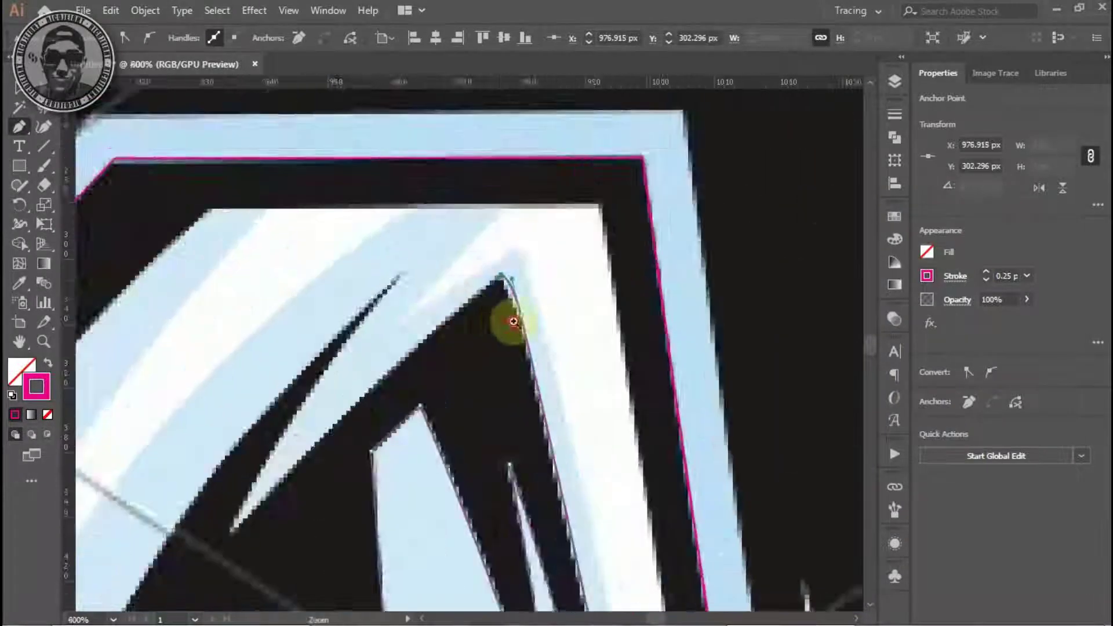
pyautogui.hotkey('ctrl', '+')
pyautogui.scroll(-5, 511, 463)
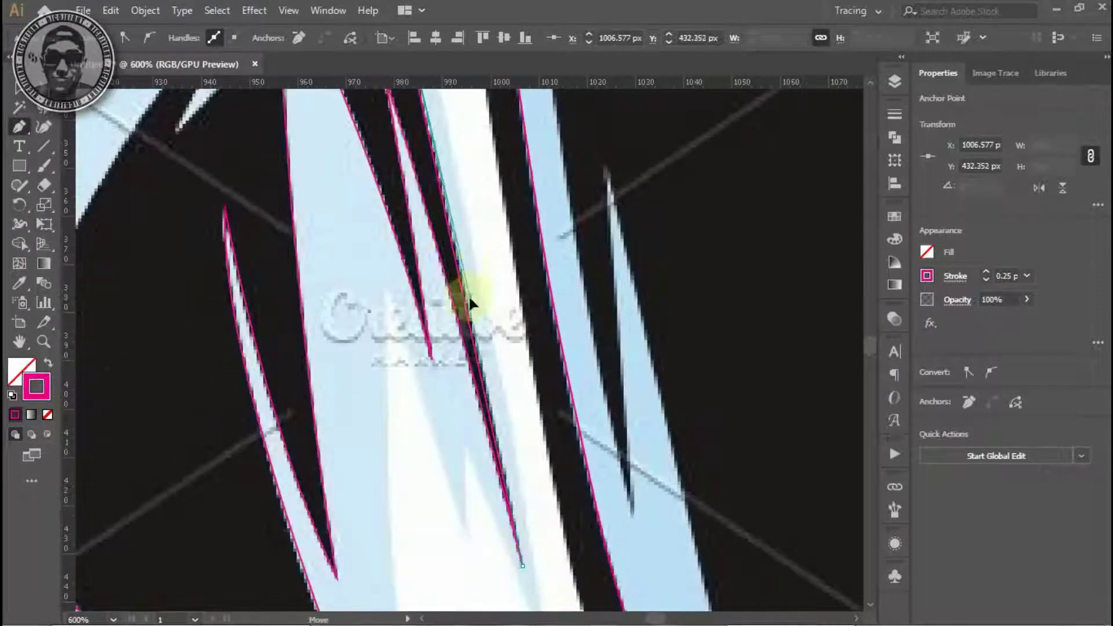
pyautogui.hotkey('ctrl', '+')
pyautogui.scroll(3, 368, 446)
pyautogui.moveTo(487, 275); pyautogui.dragTo(360, 410)
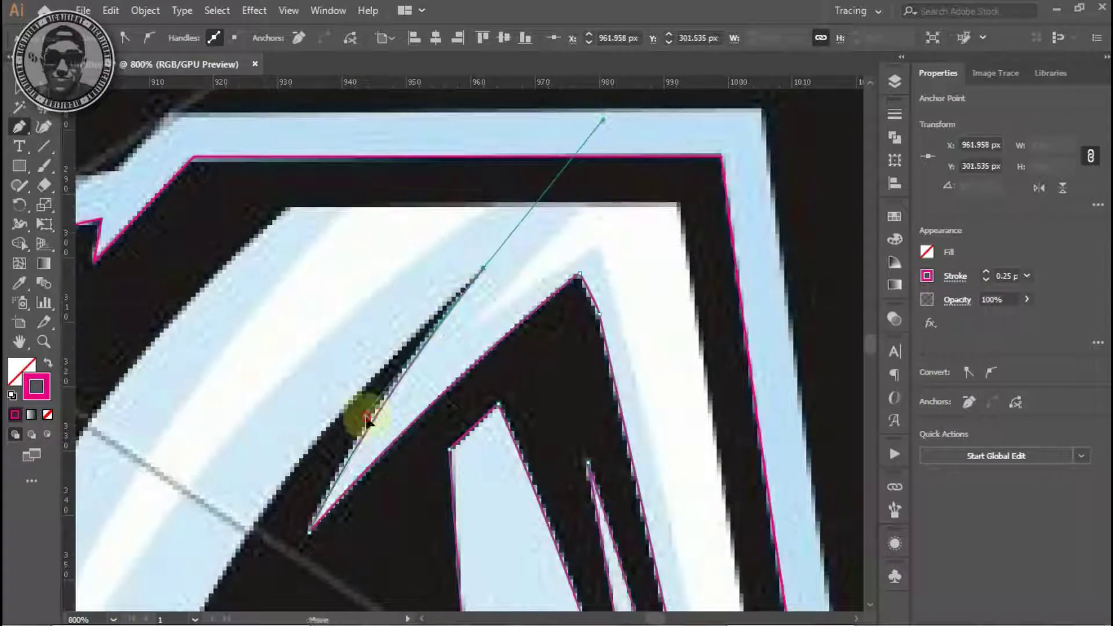
pyautogui.hotkey('ctrl', '-')
pyautogui.hotkey('ctrl', '-')
pyautogui.hotkey('ctrl', '-')
pyautogui.hotkey('ctrl', '+')
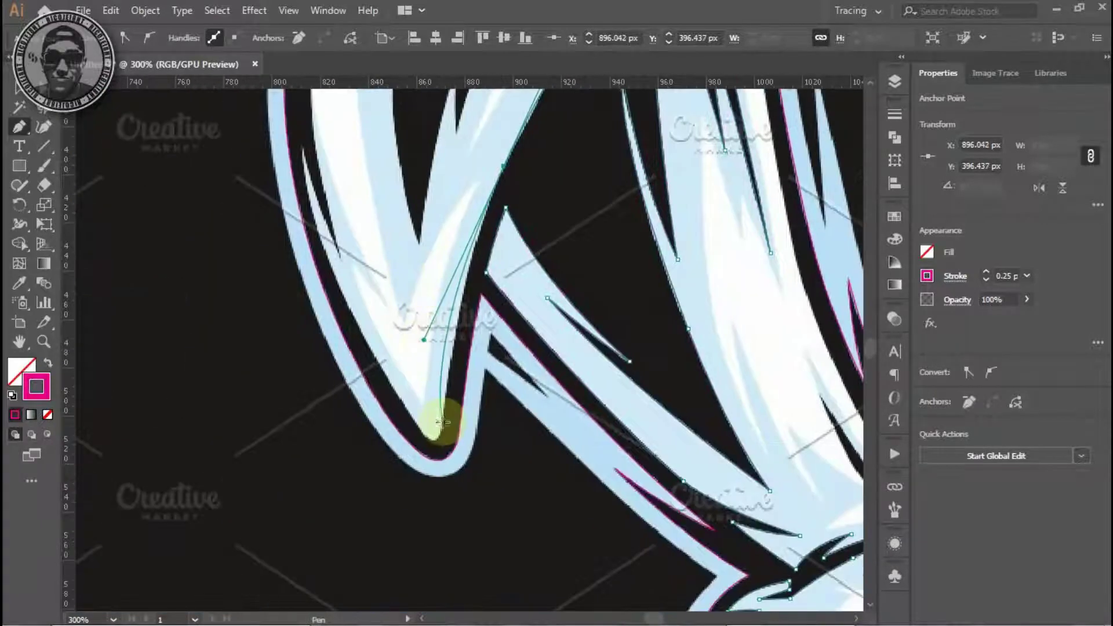
pyautogui.scroll(-2, 398, 423)
pyautogui.hotkey('ctrl', '+')
pyautogui.moveTo(494, 358); pyautogui.dragTo(478, 394)
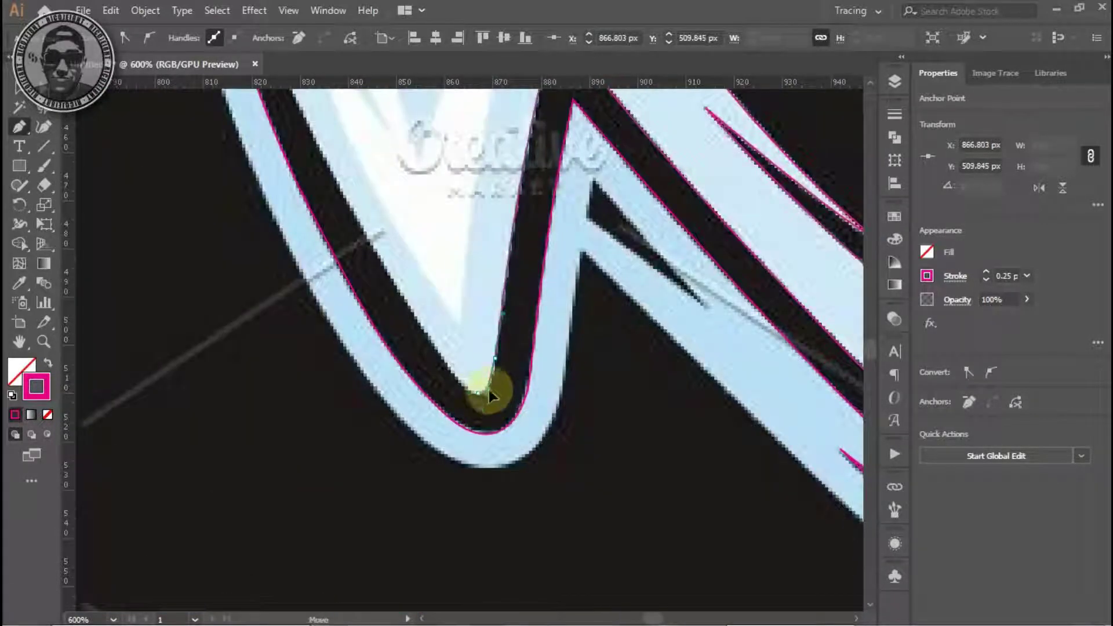
pyautogui.hotkey('ctrl', '-')
pyautogui.moveTo(434, 184); pyautogui.dragTo(435, 119)
pyautogui.moveTo(421, 360); pyautogui.dragTo(432, 315)
pyautogui.click(432, 184)
# Trace over the strand's top corner to its tip, then curve down the next strand edge.
pyautogui.scroll(5, 481, 336)
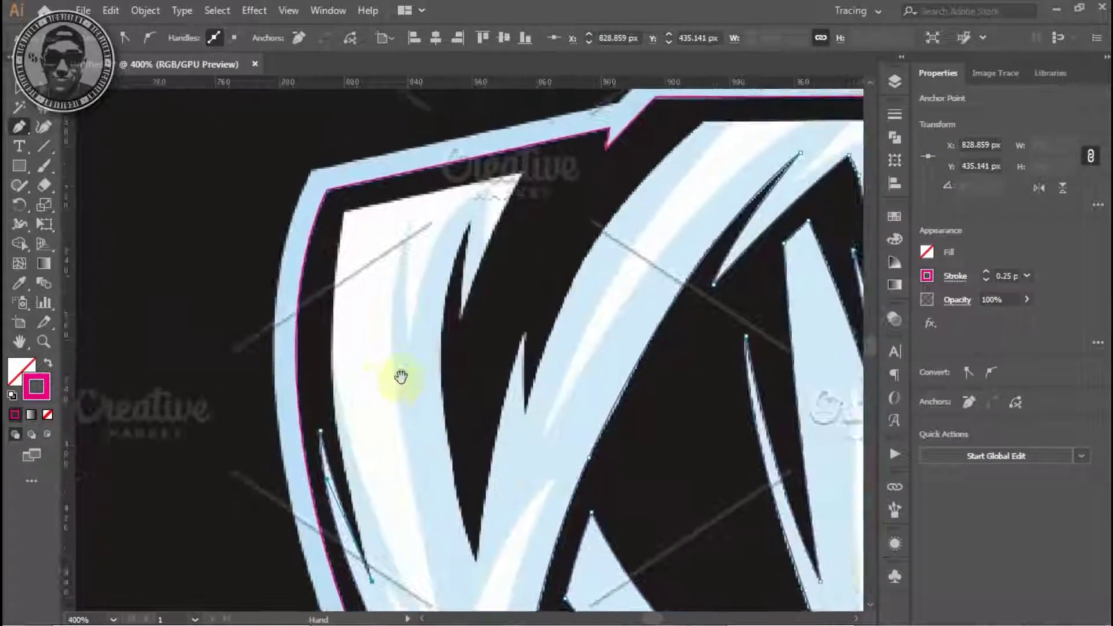
pyautogui.hscroll(3, 397, 385)
pyautogui.moveTo(252, 250); pyautogui.dragTo(262, 151)
pyautogui.click(431, 214)
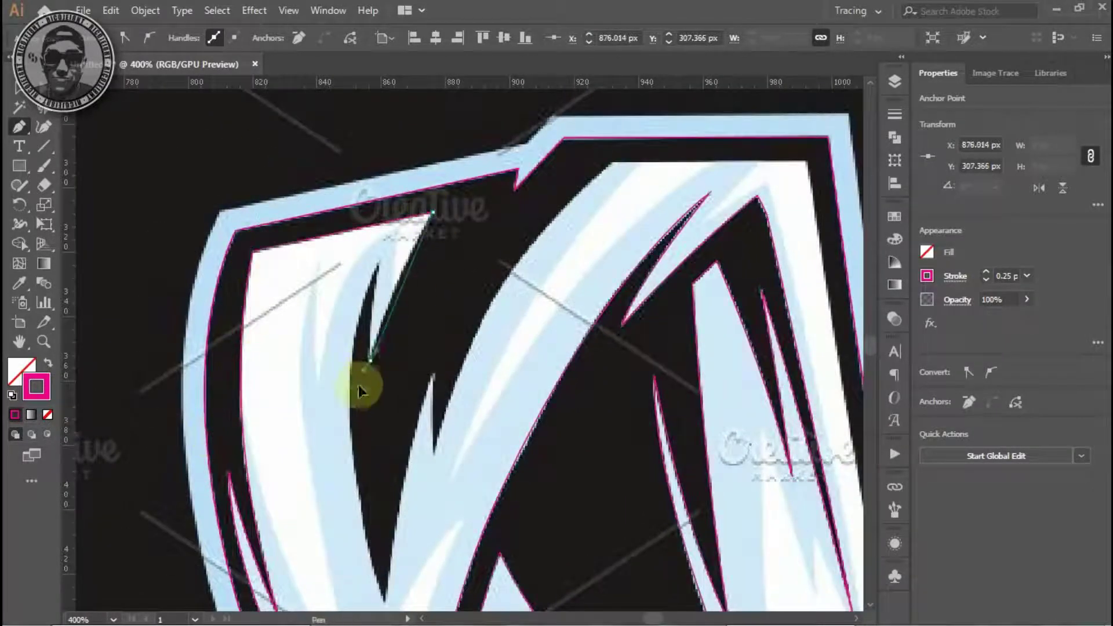
pyautogui.scroll(-5, 394, 214)
pyautogui.hscroll(-1, 378, 303)
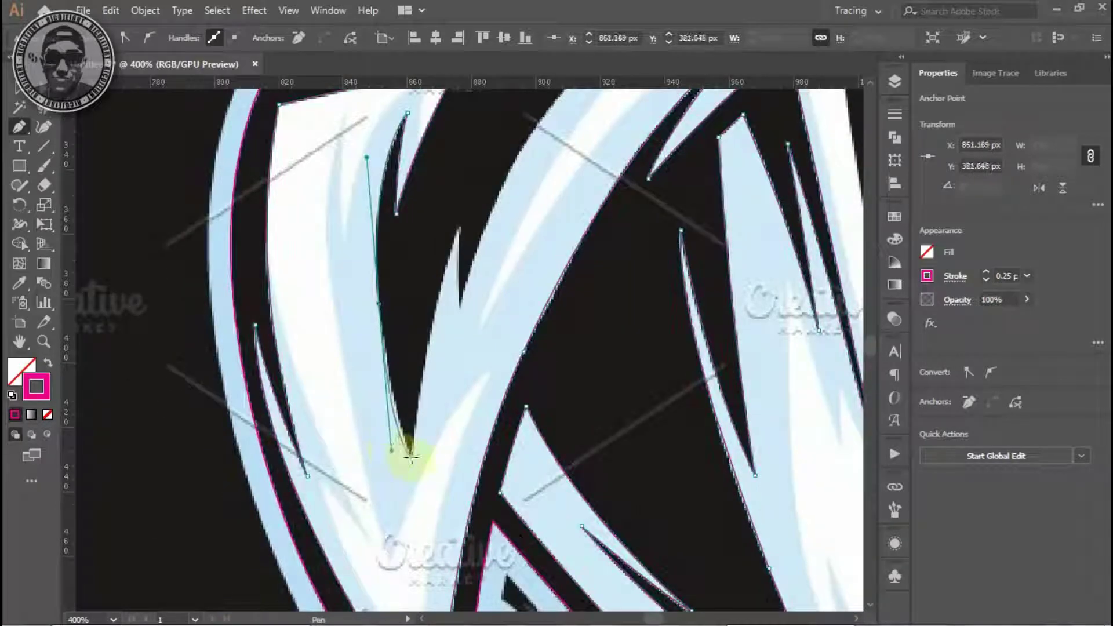
pyautogui.scroll(2, 434, 328)
pyautogui.hscroll(5, 405, 313)
pyautogui.moveTo(318, 293); pyautogui.dragTo(314, 374)
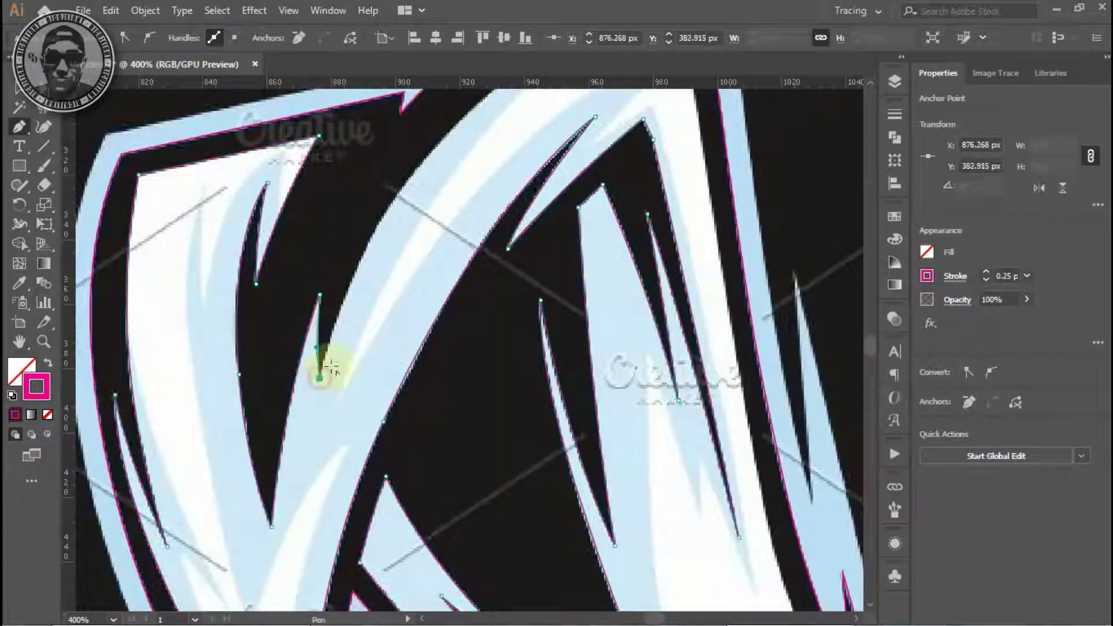
pyautogui.scroll(1, 330, 191)
pyautogui.scroll(2, 410, 278)
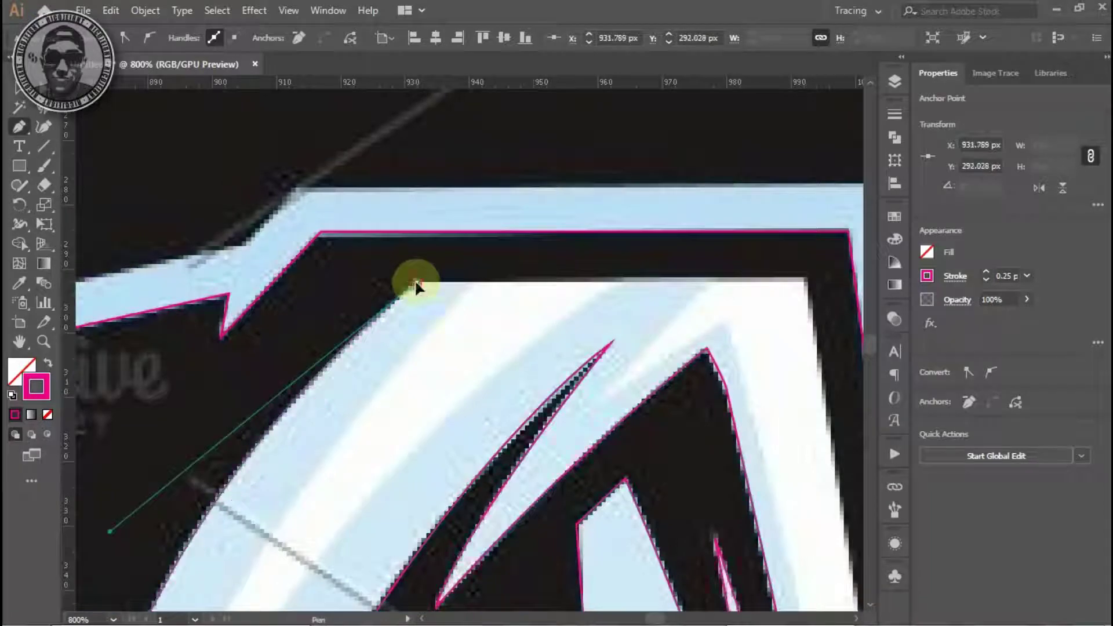
pyautogui.scroll(-2, 415, 279)
pyautogui.scroll(-3, 492, 447)
pyautogui.moveTo(444, 237); pyautogui.dragTo(472, 378)
# Place corner points at the tips of the next jagged fur spikes in the crown.
pyautogui.scroll(-2, 471, 377)
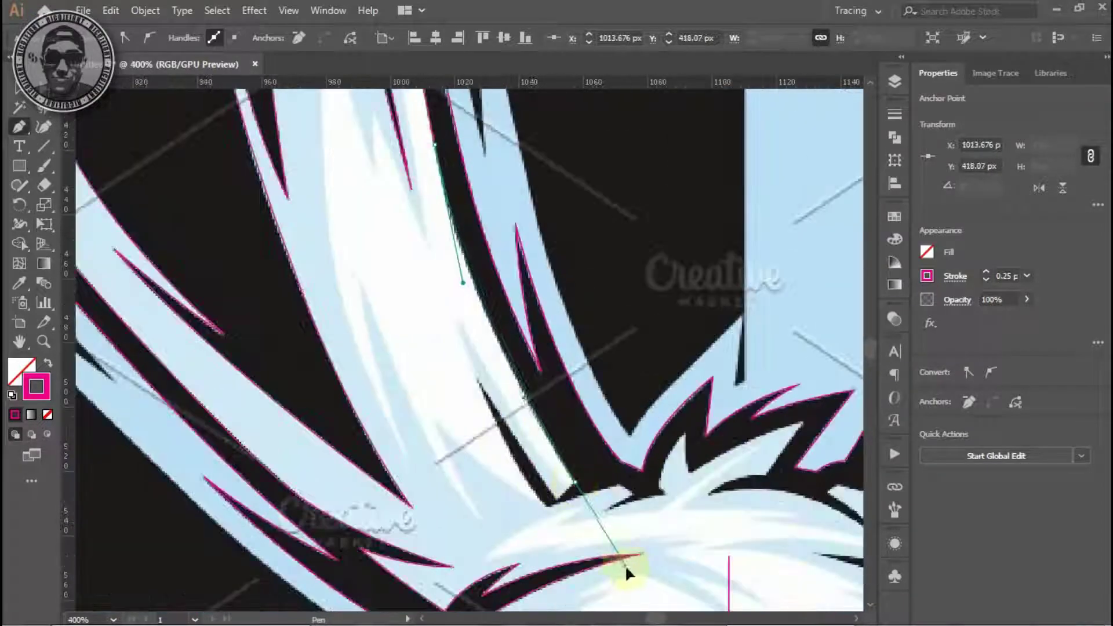
pyautogui.scroll(1, 555, 509)
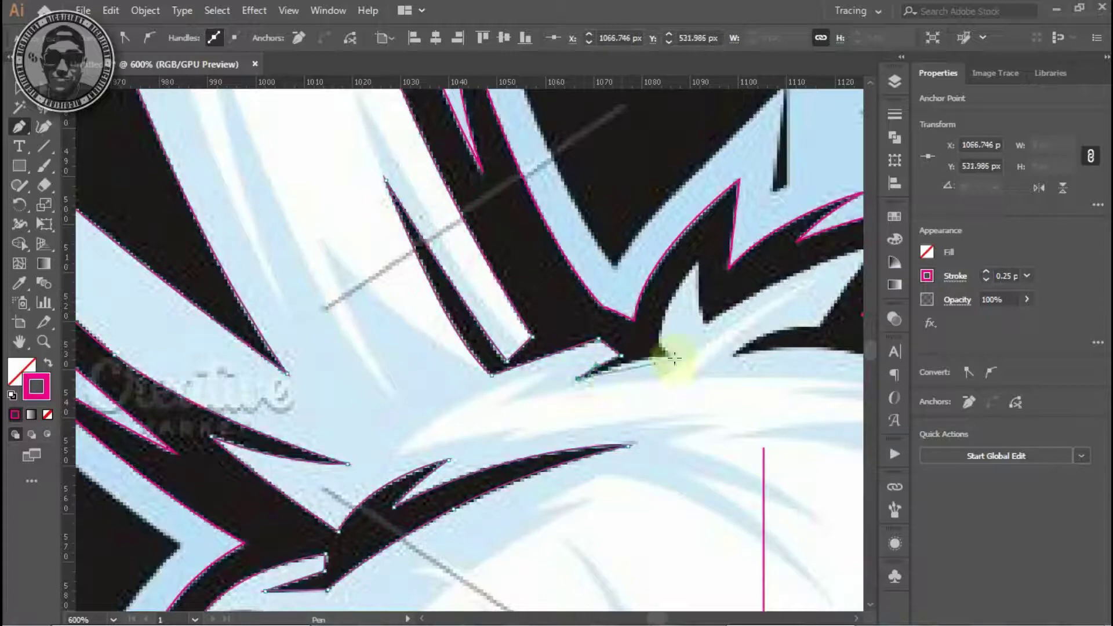
pyautogui.scroll(2, 661, 347)
pyautogui.hscroll(5, 557, 290)
pyautogui.click(543, 380)
pyautogui.hscroll(2, 567, 385)
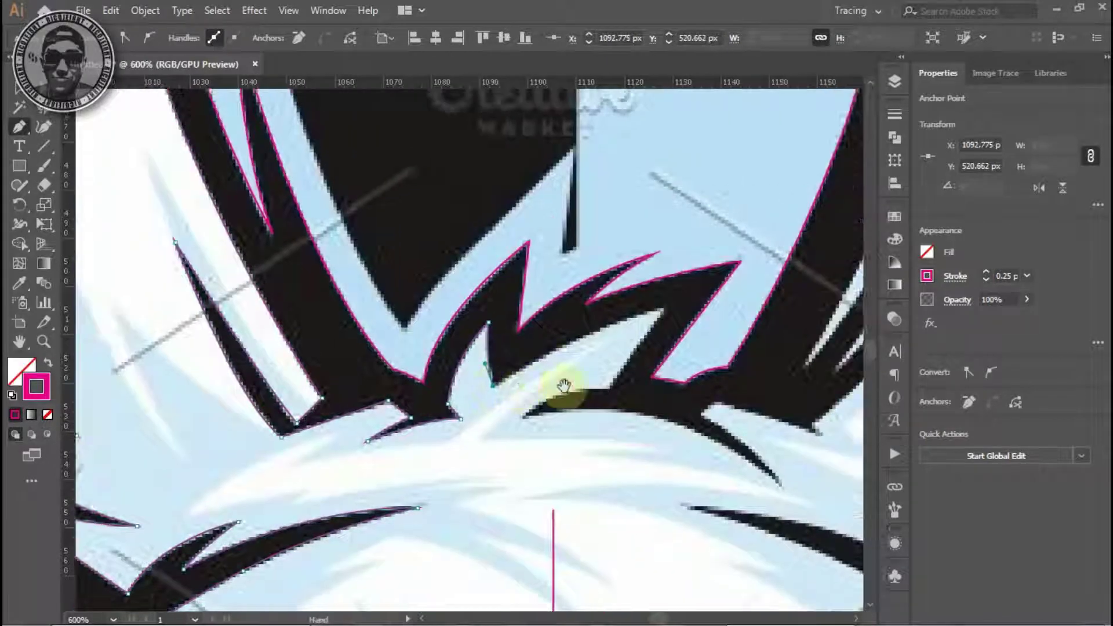
pyautogui.hscroll(2, 588, 316)
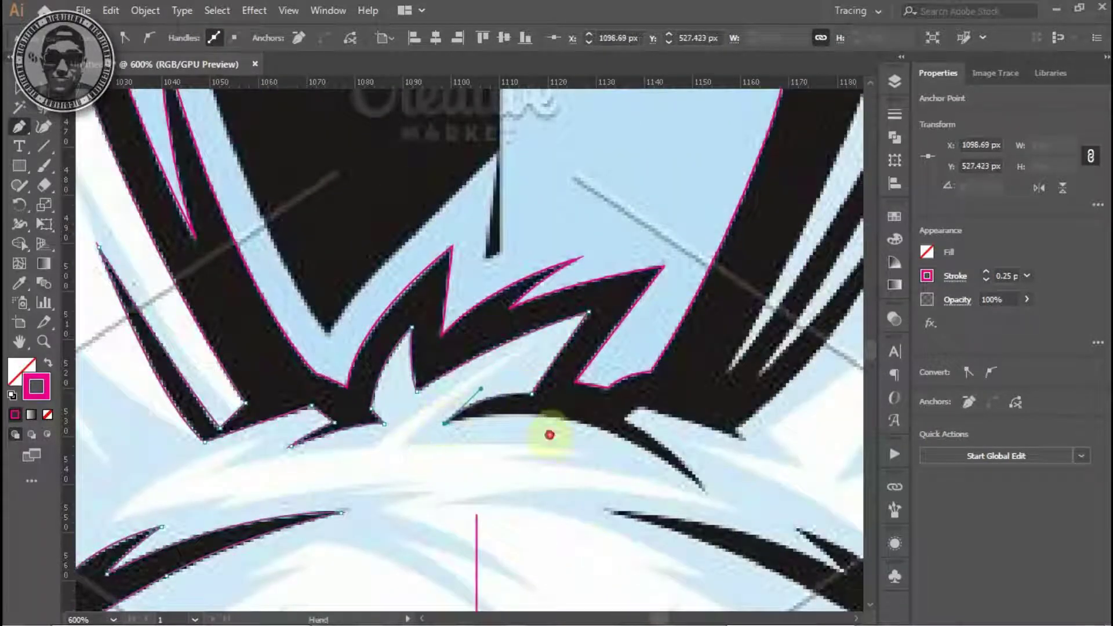
pyautogui.moveTo(549, 435); pyautogui.dragTo(490, 309)
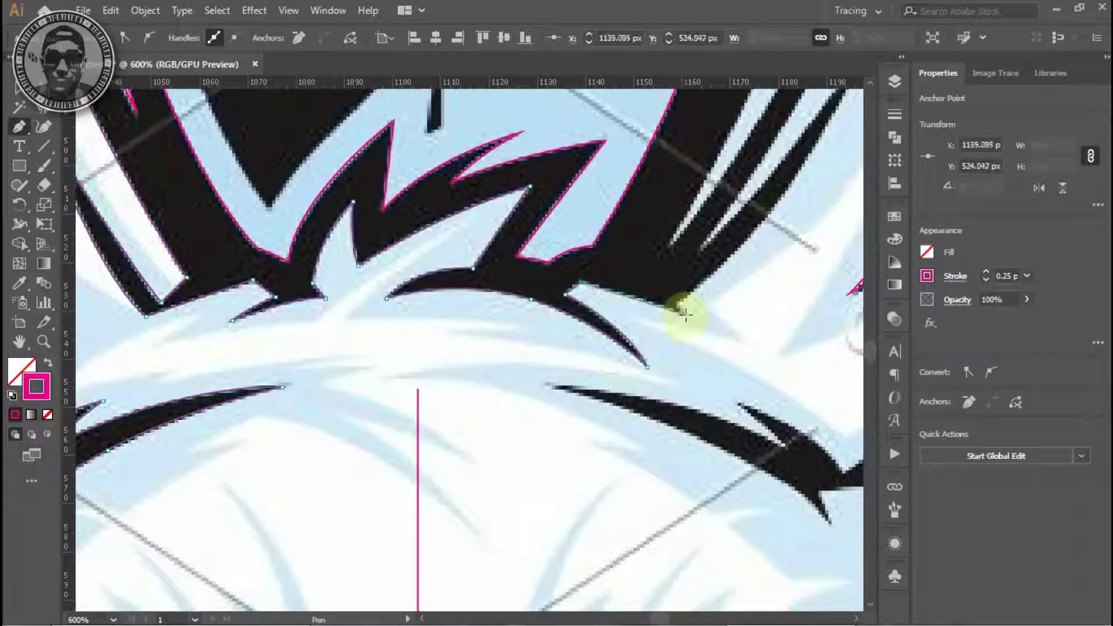
pyautogui.click(686, 313)
pyautogui.hscroll(5, 497, 315)
pyautogui.scroll(4, 560, 193)
pyautogui.hscroll(4, 561, 193)
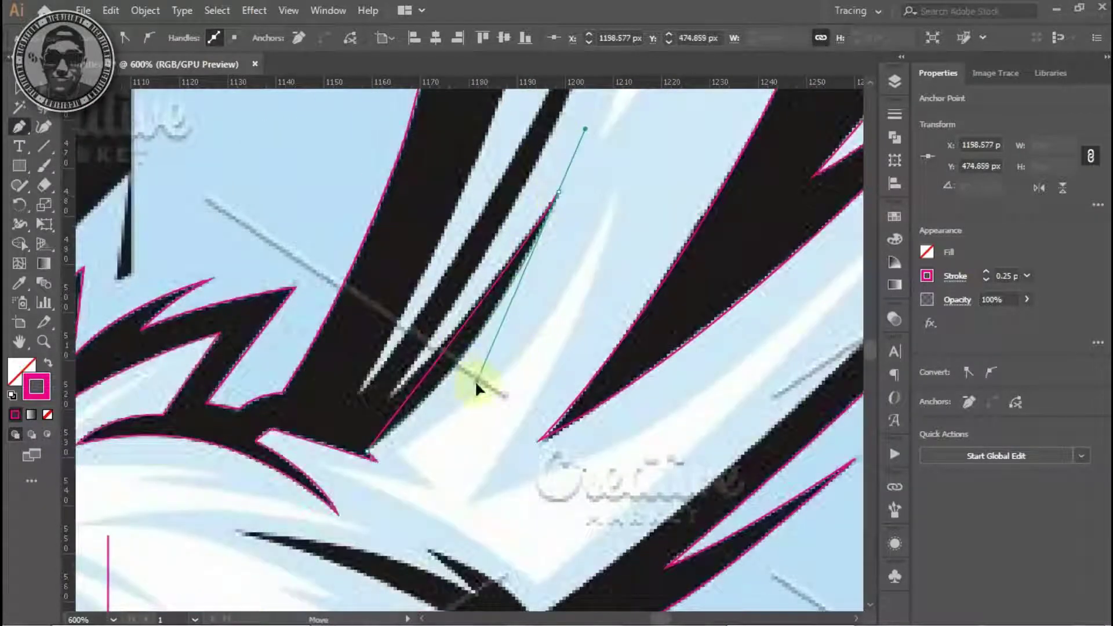
# Close the path to complete the dark fur spike outline.
pyautogui.scroll(-1, 380, 397)
pyautogui.moveTo(488, 292); pyautogui.dragTo(509, 312)
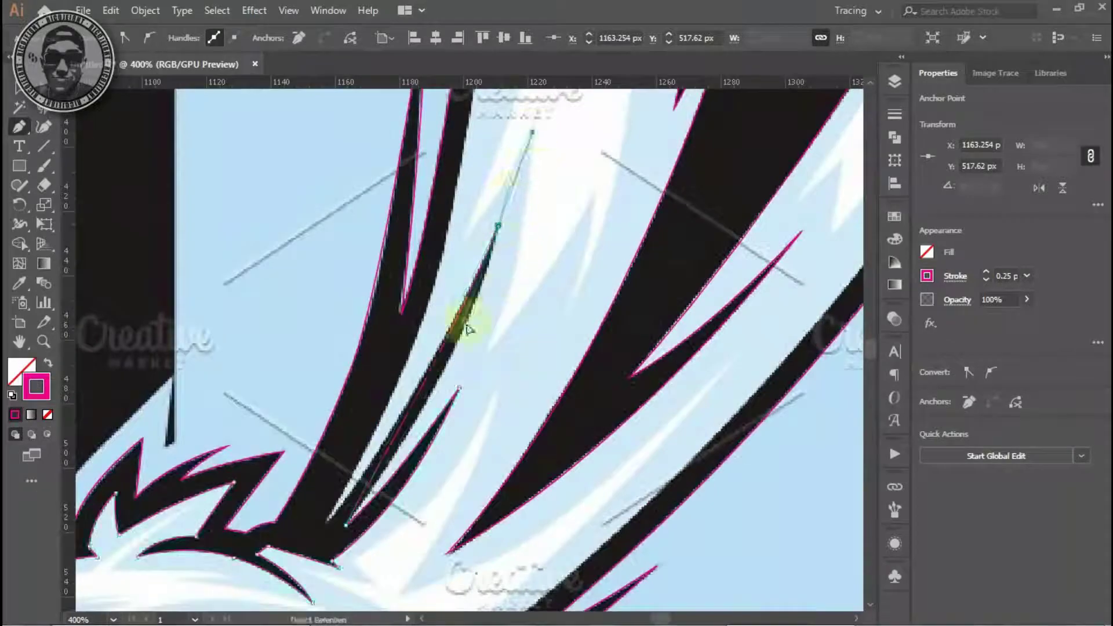
pyautogui.click(325, 523)
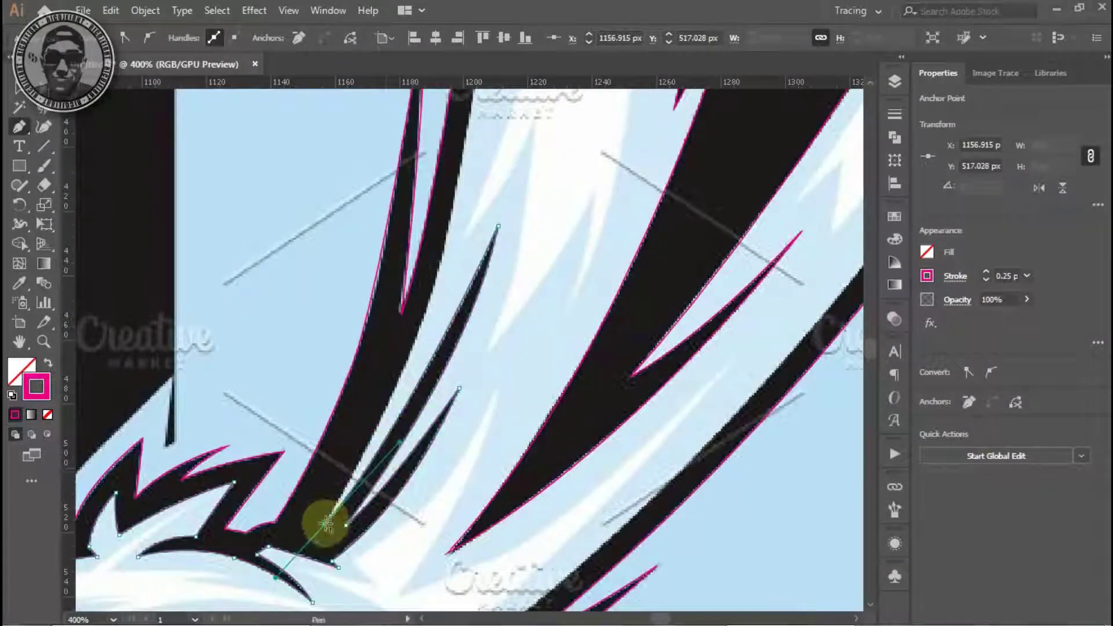
# Start tracing the fur blades between the eyes with curved and smooth anchors along the edge.
pyautogui.moveTo(321, 366); pyautogui.dragTo(352, 379)
pyautogui.moveTo(484, 224); pyautogui.dragTo(447, 347)
pyautogui.moveTo(347, 224)
pyautogui.mouseDown()
pyautogui.moveTo(414, 352)
pyautogui.moveTo(415, 340)
pyautogui.mouseUp()
pyautogui.scroll(-1, 261, 311)
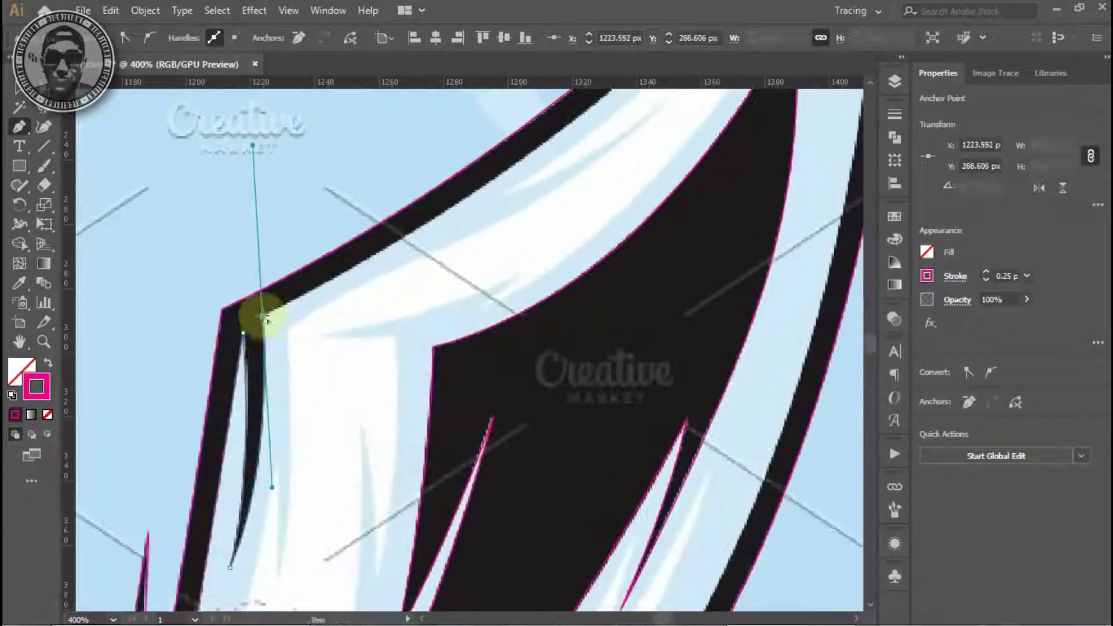
pyautogui.moveTo(261, 311); pyautogui.dragTo(472, 383)
pyautogui.scroll(1, 581, 256)
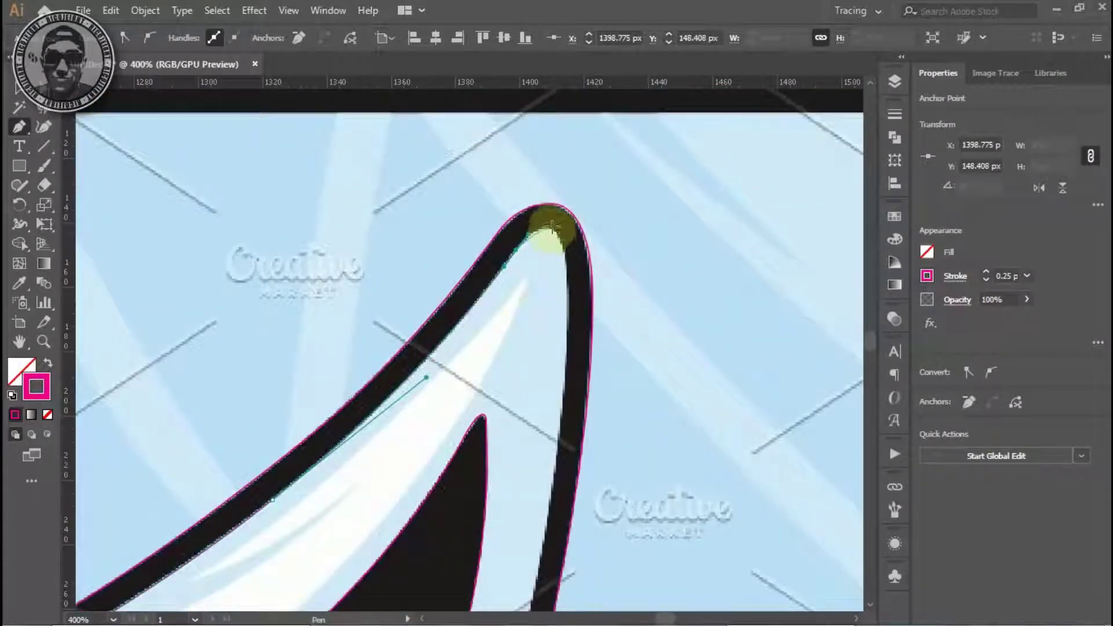
pyautogui.scroll(-1, 566, 293)
pyautogui.moveTo(442, 572); pyautogui.dragTo(489, 466)
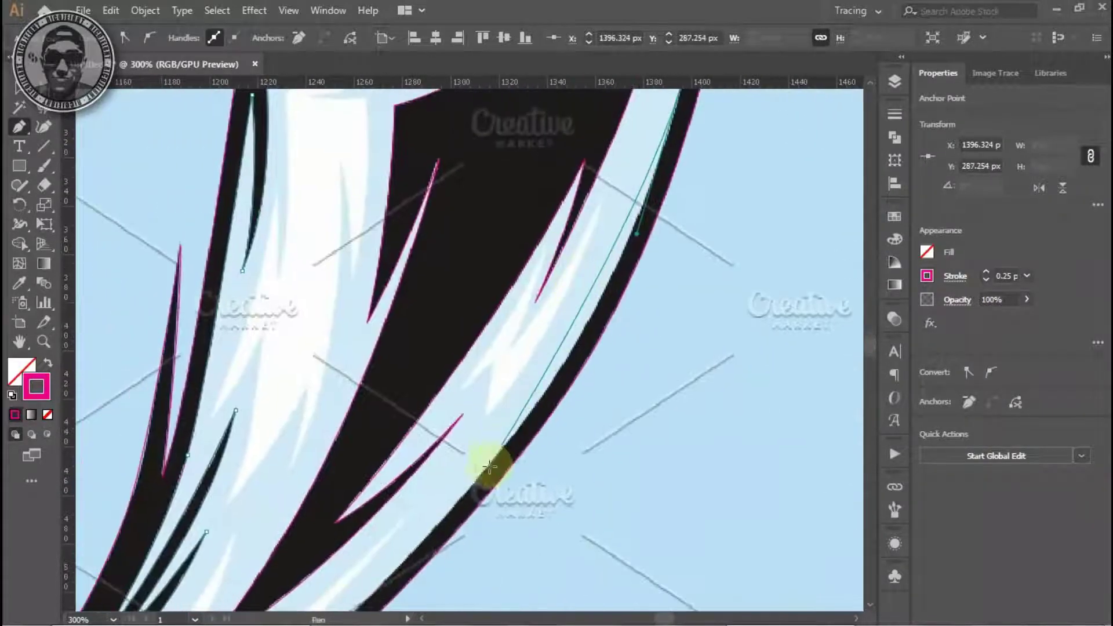
pyautogui.scroll(-3, 397, 522)
pyautogui.hscroll(-3, 398, 522)
pyautogui.moveTo(392, 528); pyautogui.dragTo(444, 494)
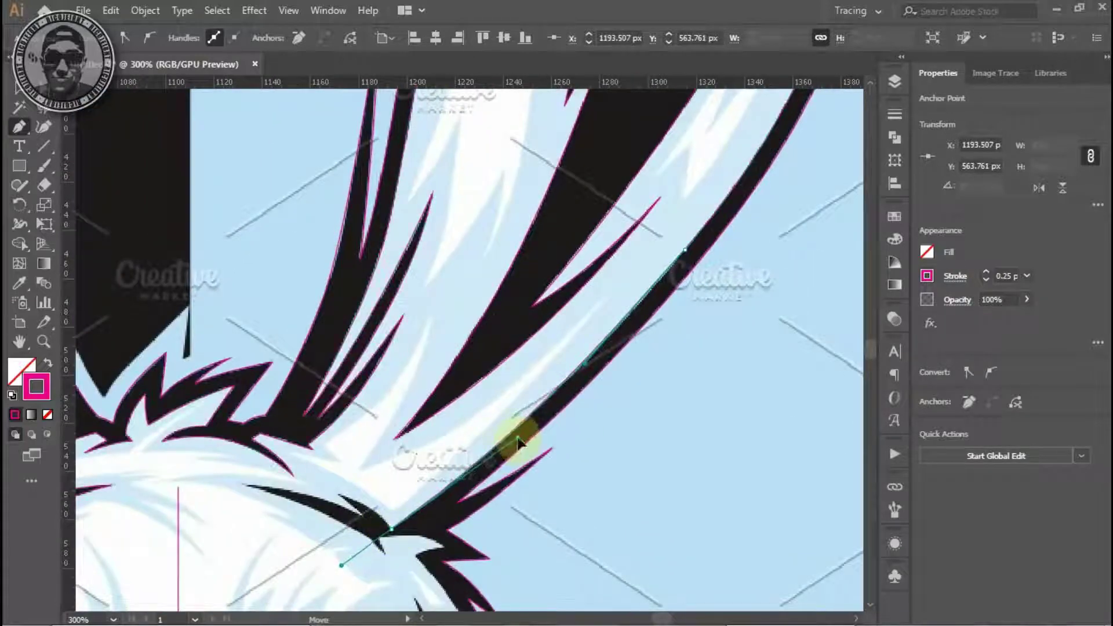
pyautogui.scroll(3, 517, 444)
pyautogui.hscroll(-5, 376, 393)
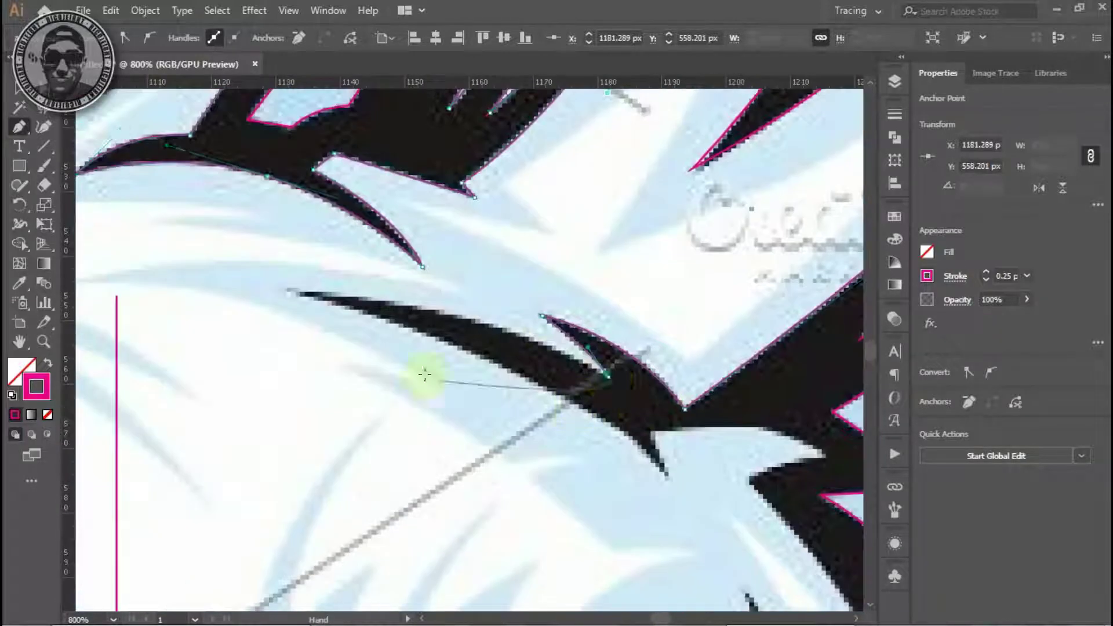
pyautogui.scroll(-2, 85, 290)
pyautogui.hscroll(1, 84, 290)
pyautogui.moveTo(589, 360); pyautogui.dragTo(595, 359)
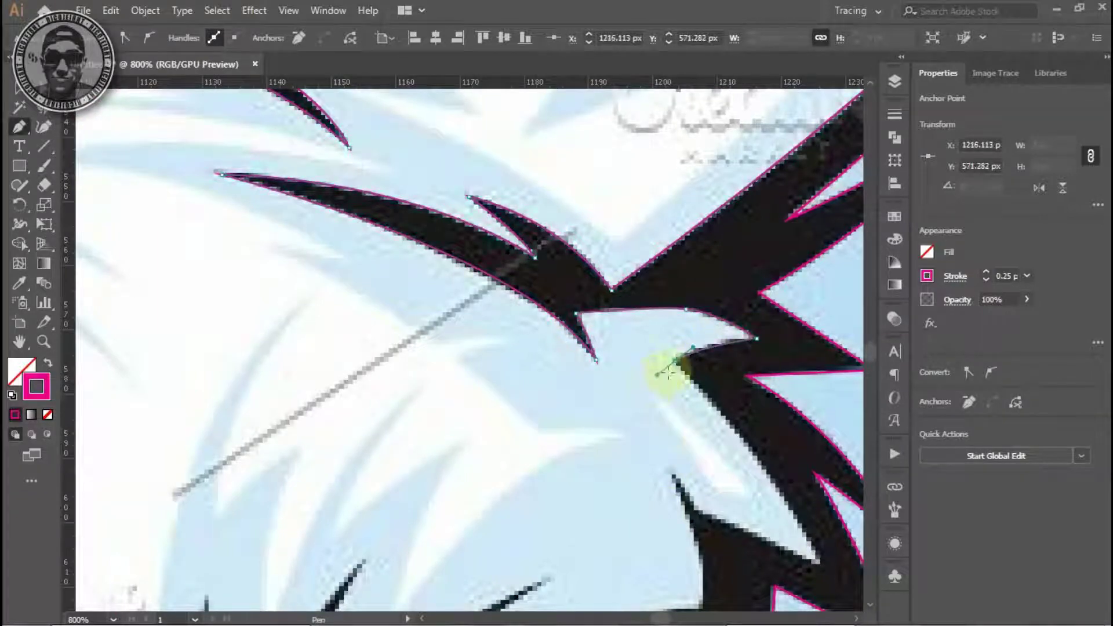
# Continue the blade outline with anchors along its upper edge to the blade junction.
pyautogui.scroll(-3, 668, 372)
pyautogui.hscroll(2, 668, 373)
pyautogui.click(675, 370)
pyautogui.scroll(-3, 516, 269)
pyautogui.hscroll(-4, 516, 269)
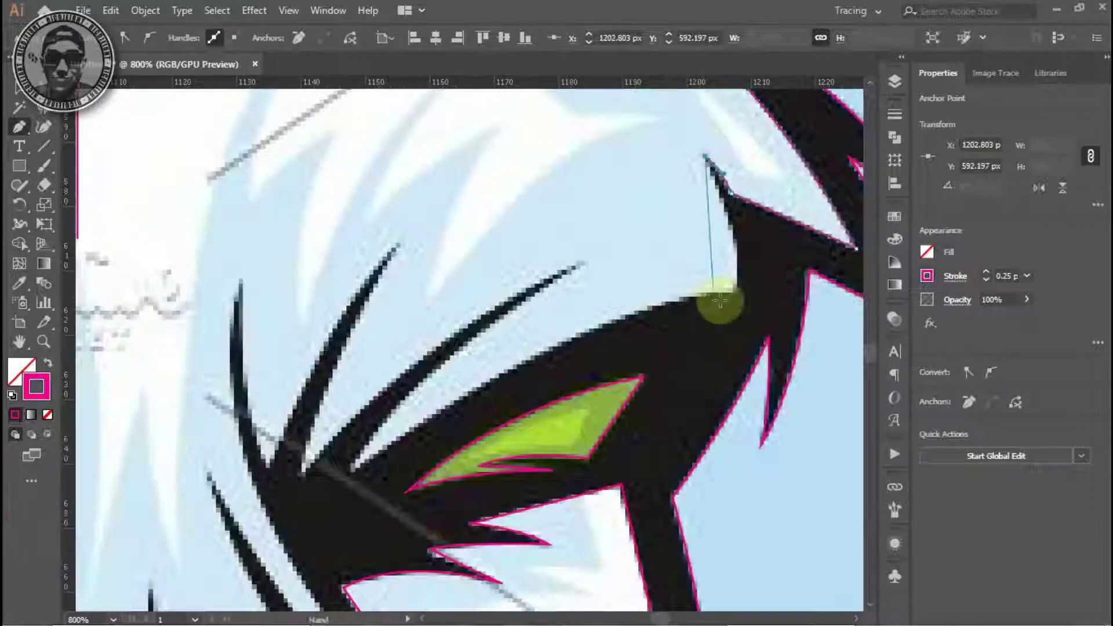
pyautogui.scroll(-2, 729, 293)
pyautogui.moveTo(393, 298); pyautogui.dragTo(656, 102)
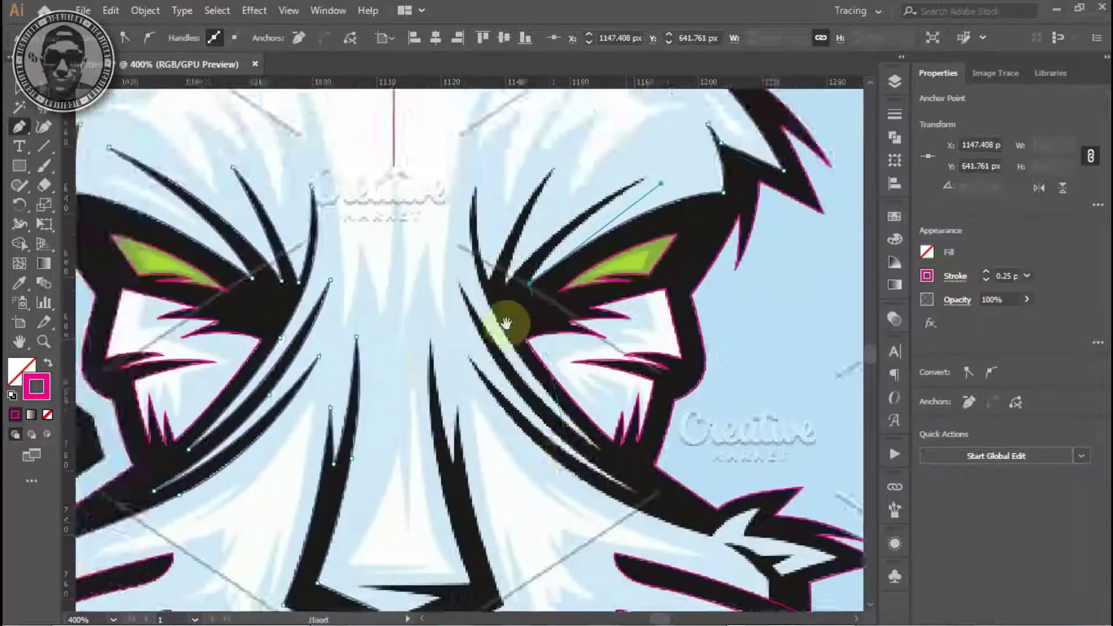
pyautogui.scroll(2, 655, 99)
pyautogui.hscroll(-3, 655, 98)
pyautogui.click(802, 124)
pyautogui.moveTo(547, 389); pyautogui.dragTo(670, 236)
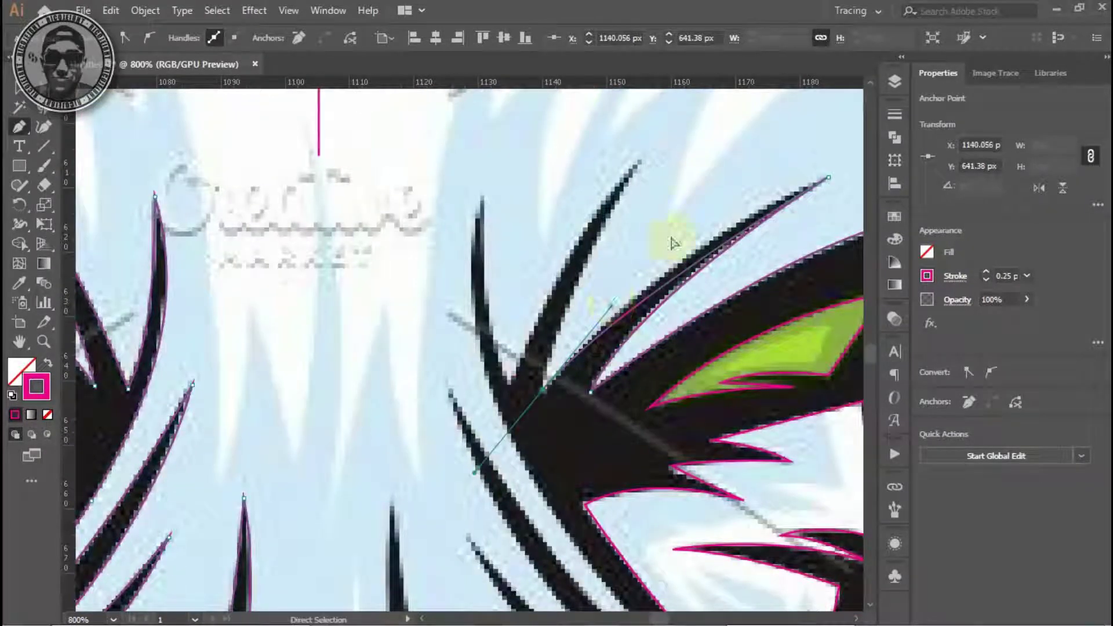
# Curve along the next fur blade, adding corner anchors at its lower edge and tip.
pyautogui.scroll(-2, 576, 116)
pyautogui.hscroll(-1, 534, 346)
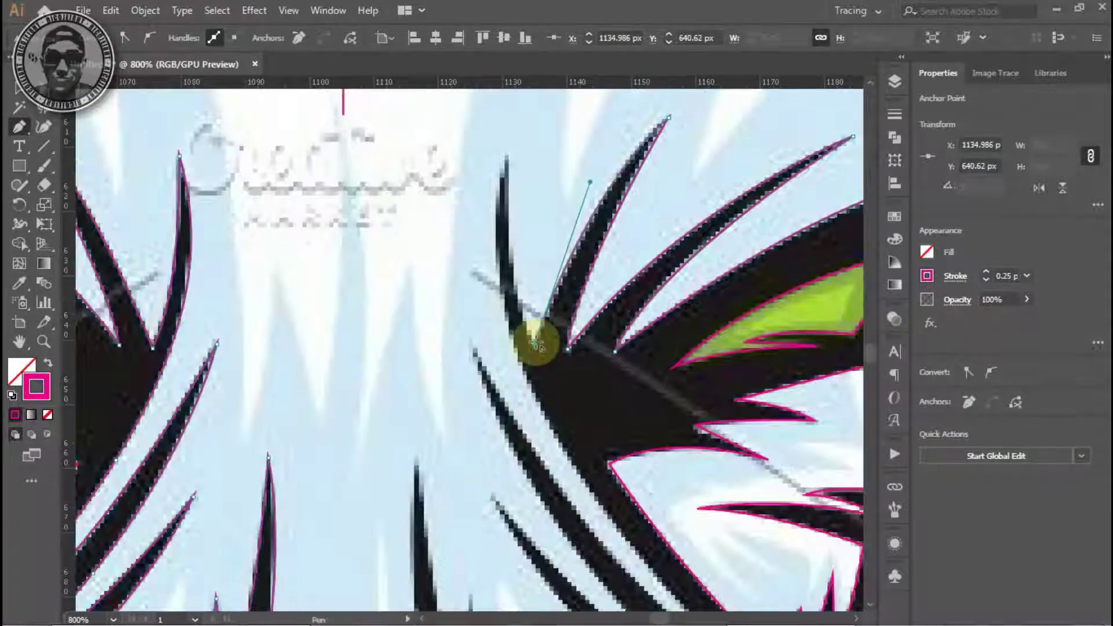
pyautogui.scroll(2, 534, 346)
pyautogui.hscroll(1, 535, 346)
pyautogui.moveTo(457, 270); pyautogui.dragTo(465, 145)
pyautogui.scroll(-4, 609, 497)
pyautogui.scroll(-2, 653, 443)
pyautogui.hscroll(1, 654, 443)
pyautogui.click(653, 442)
pyautogui.scroll(2, 521, 347)
pyautogui.hscroll(-1, 522, 347)
pyautogui.click(392, 221)
pyautogui.scroll(-3, 390, 229)
pyautogui.hotkey('ctrl', '-')
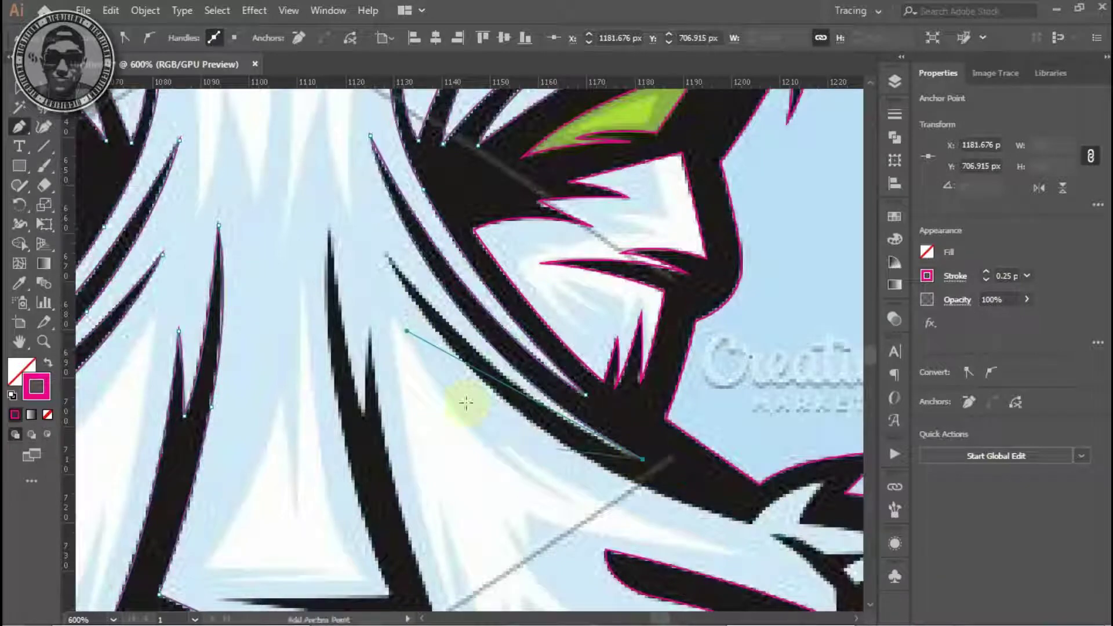
# Curve the outline around the cheek fur edge, with two corner anchors in the cheek notch.
pyautogui.hotkey('ctrl', '+')
pyautogui.moveTo(278, 154); pyautogui.dragTo(458, 377)
pyautogui.scroll(-1, 463, 307)
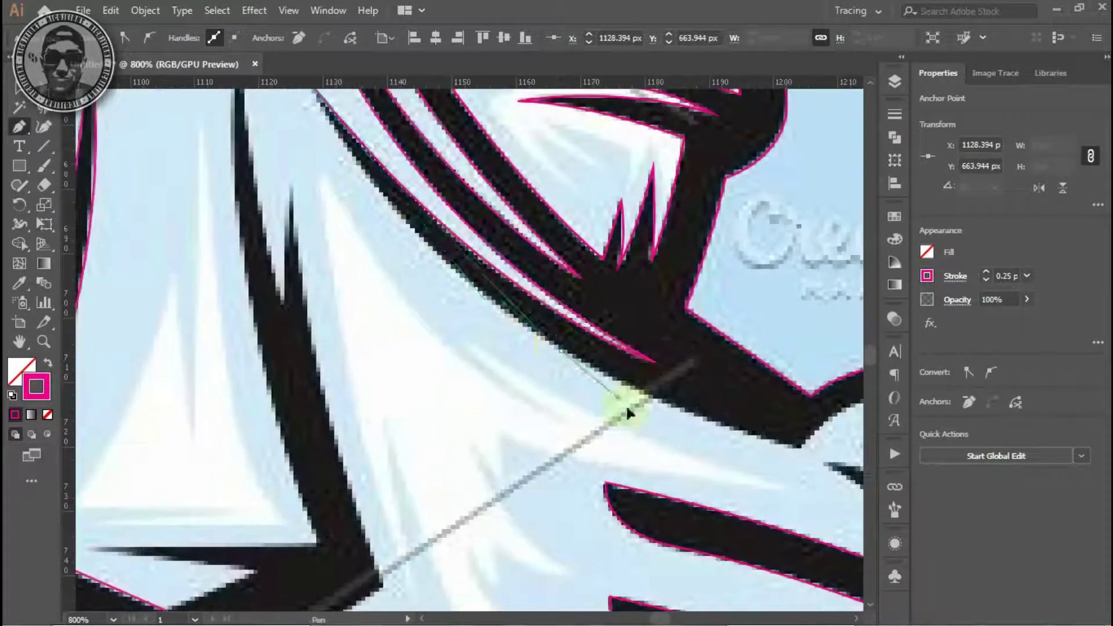
pyautogui.moveTo(561, 349); pyautogui.dragTo(742, 461)
pyautogui.hscroll(4, 585, 401)
pyautogui.hscroll(4, 522, 377)
pyautogui.click(504, 380)
pyautogui.click(460, 459)
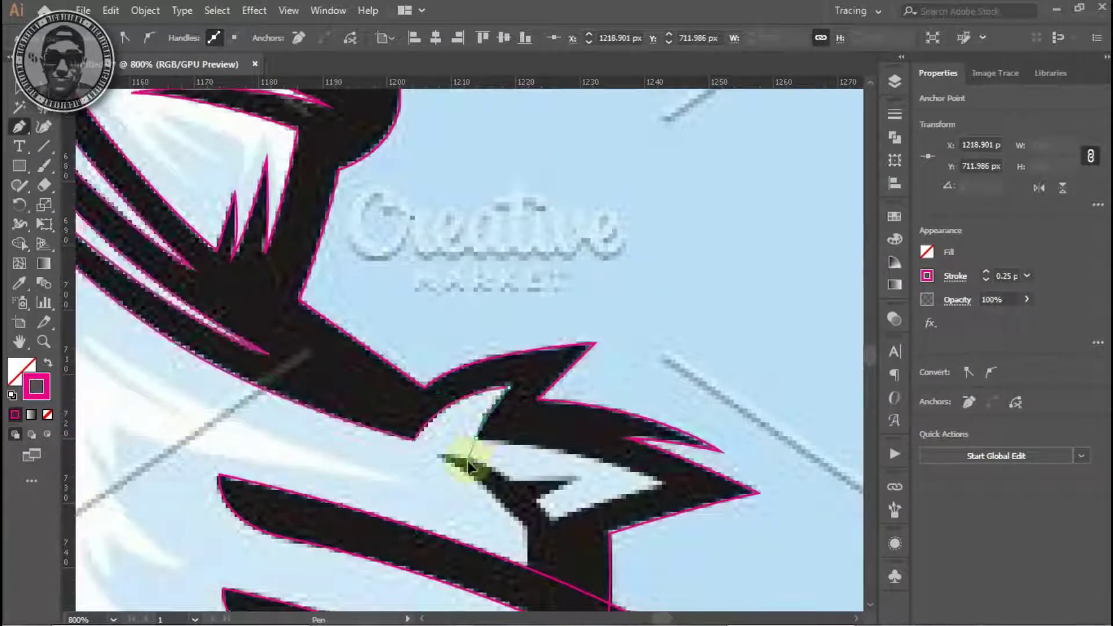
pyautogui.scroll(-2, 510, 406)
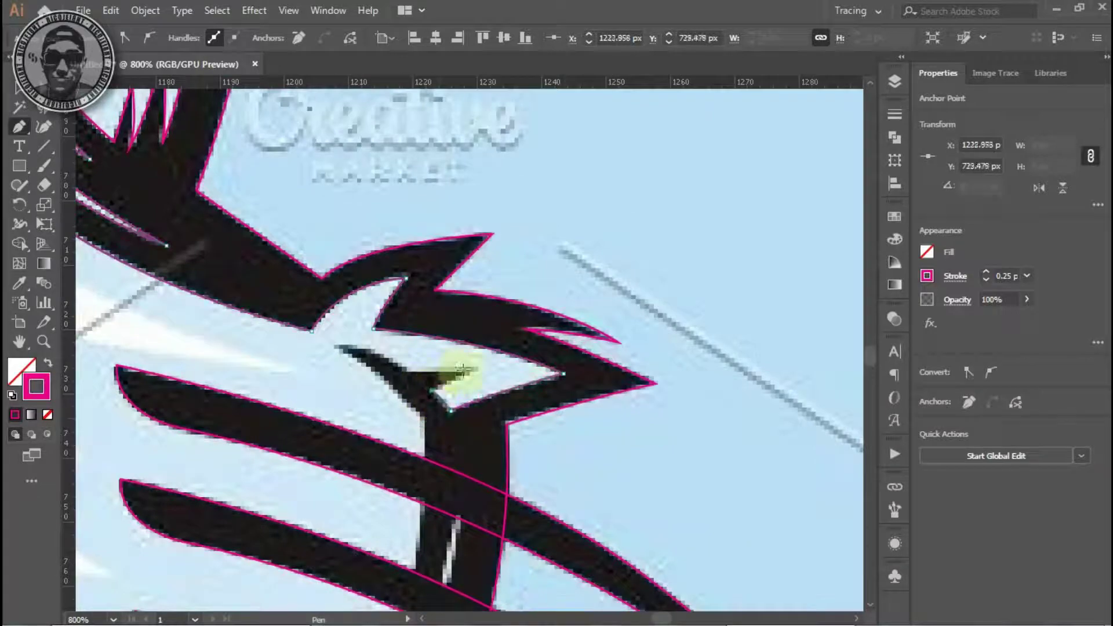
# Continue the outline down the whisker stripes to an anchor on the chin fur spike.
pyautogui.hotkey('ctrl', '-')
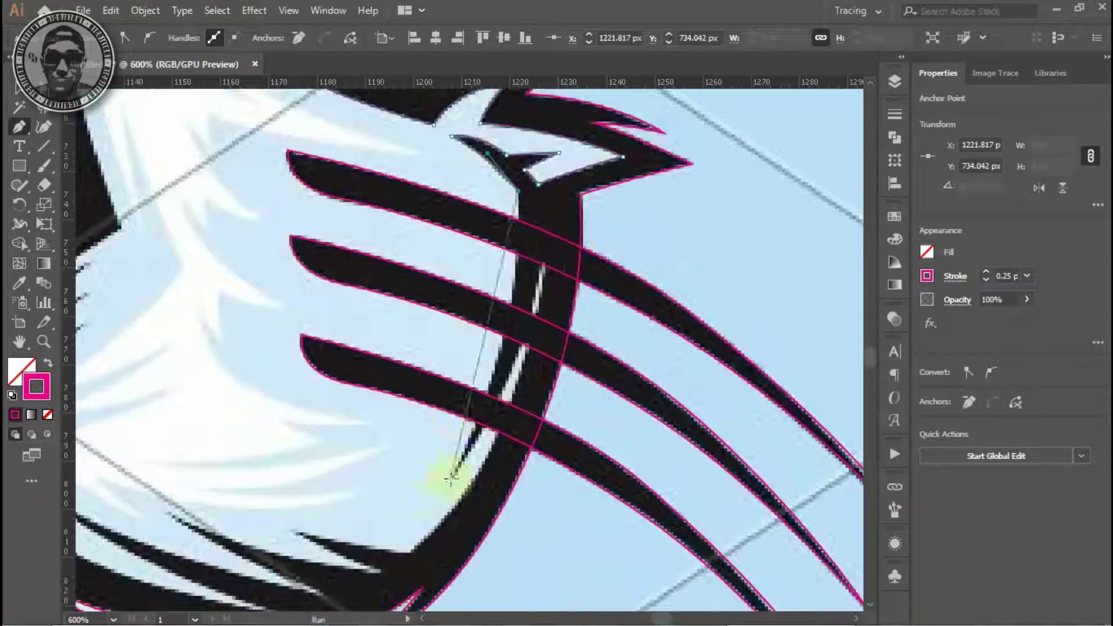
pyautogui.hscroll(-2, 522, 335)
pyautogui.scroll(2, 532, 430)
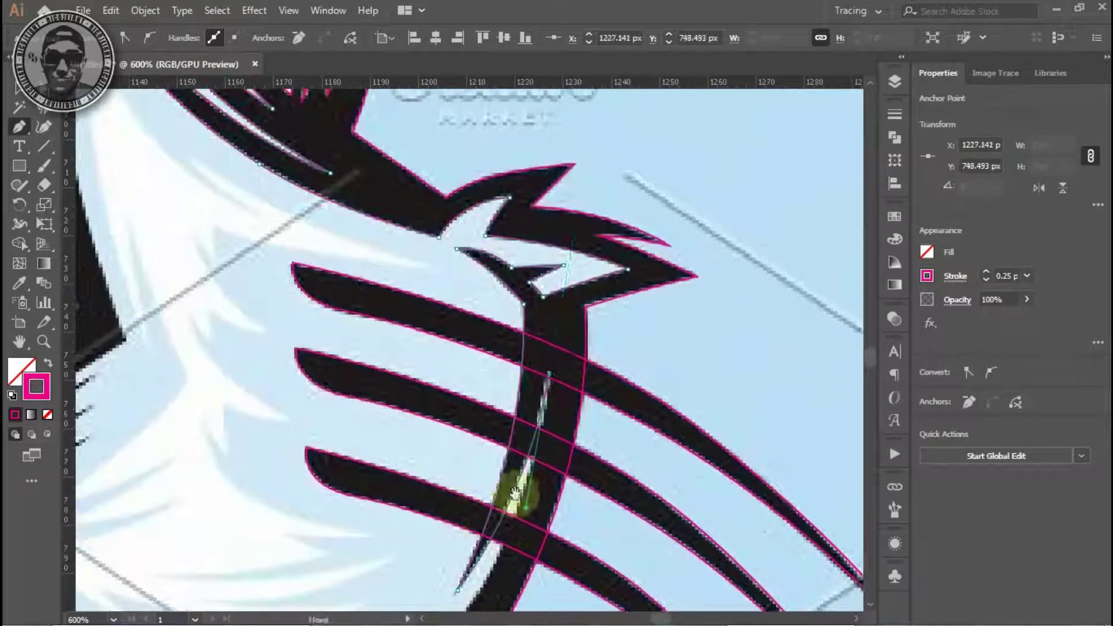
pyautogui.hscroll(-1, 529, 452)
pyautogui.scroll(-4, 541, 427)
pyautogui.moveTo(525, 439)
pyautogui.mouseDown()
pyautogui.moveTo(597, 379)
pyautogui.moveTo(527, 445)
pyautogui.mouseUp()
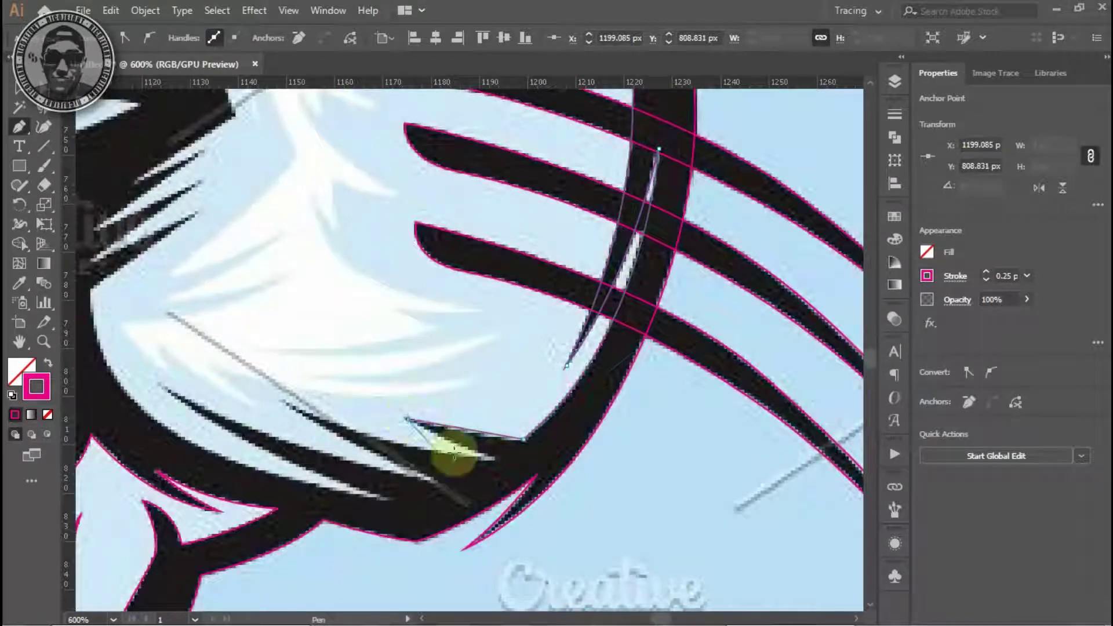
pyautogui.hscroll(-3, 411, 419)
pyautogui.scroll(1, 416, 421)
pyautogui.scroll(-3, 499, 417)
pyautogui.hscroll(-1, 607, 400)
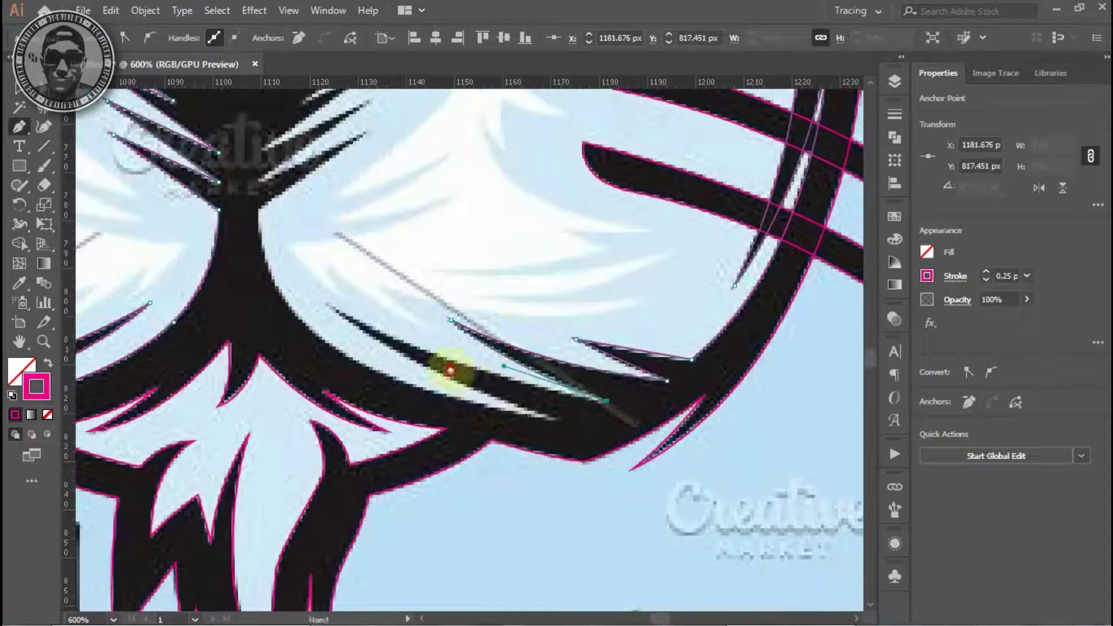
pyautogui.moveTo(450, 369); pyautogui.dragTo(511, 400)
pyautogui.click(623, 449)
# Add anchors between the nose fur spikes and at the bottom of the nose bridge.
pyautogui.hscroll(-2, 622, 447)
pyautogui.scroll(2, 621, 448)
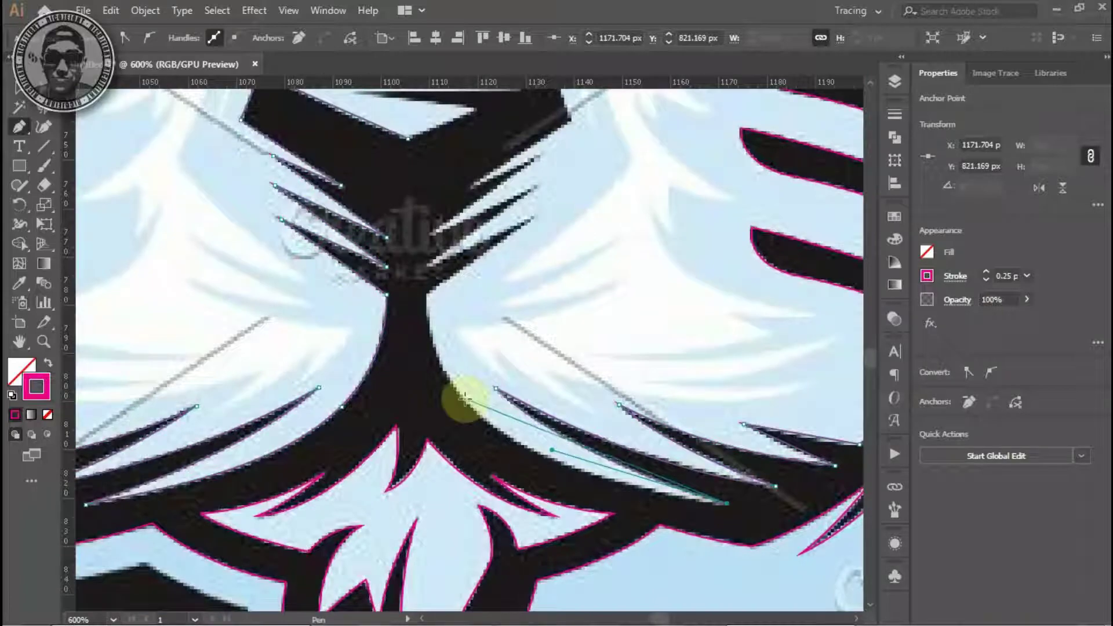
pyautogui.scroll(1, 426, 296)
pyautogui.click(608, 323)
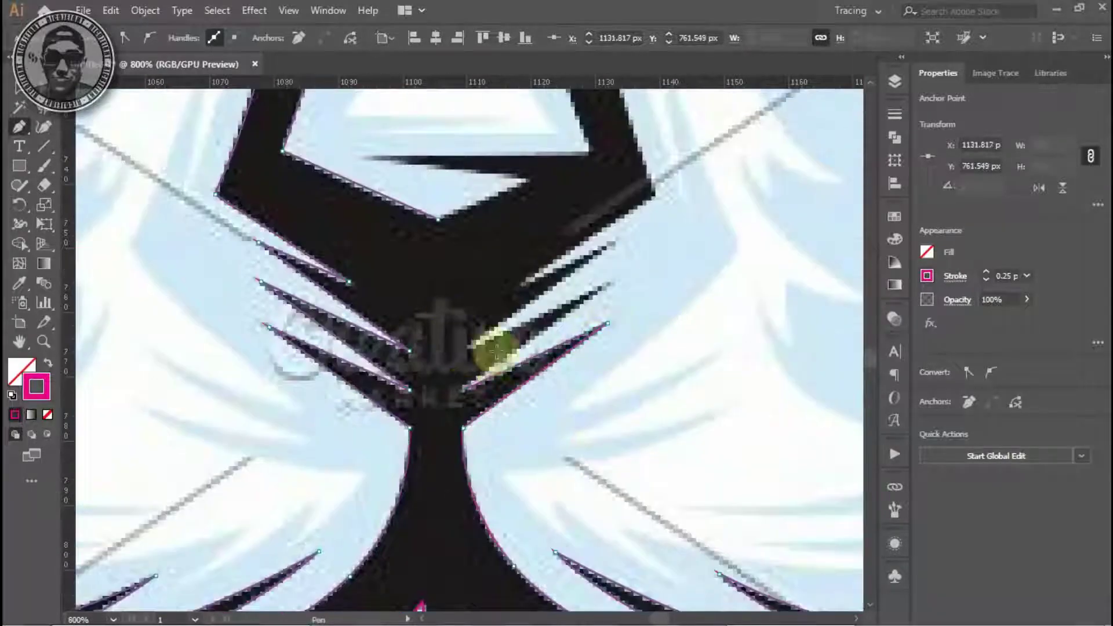
pyautogui.scroll(-2, 549, 275)
pyautogui.click(503, 454)
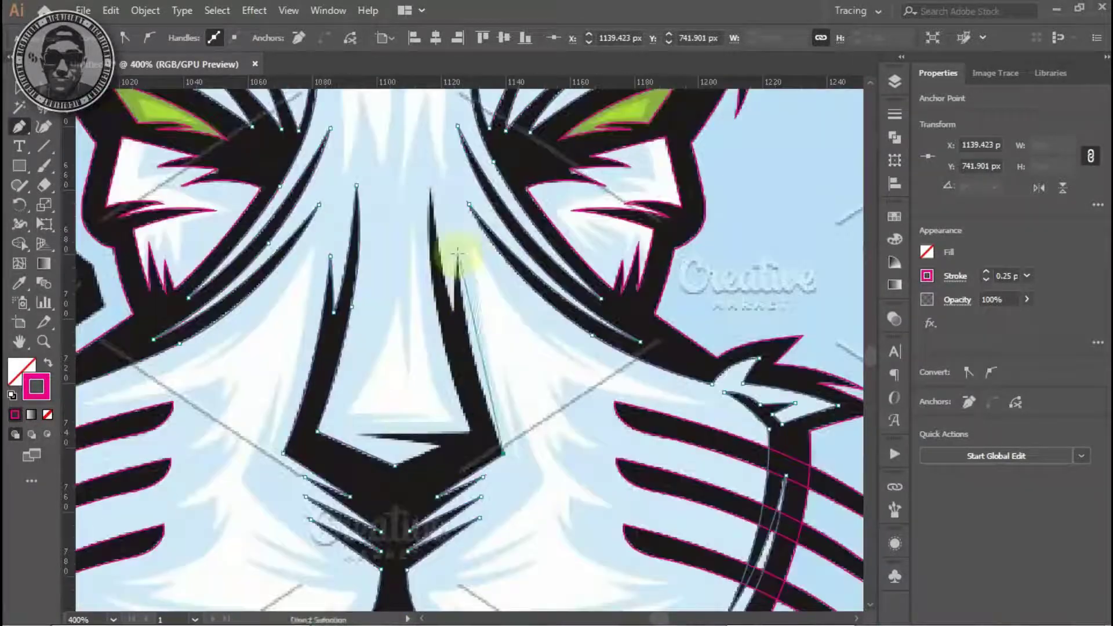
# Trace the nose strand up to its top and left spike tip, then end the path.
pyautogui.scroll(2, 457, 160)
pyautogui.click(479, 498)
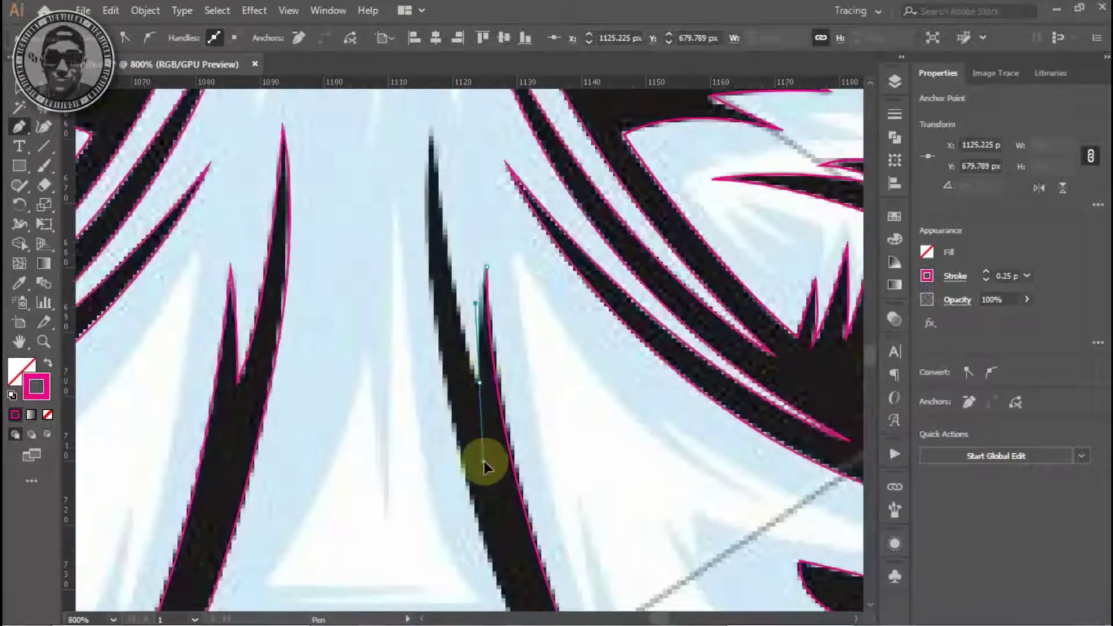
pyautogui.scroll(-2, 432, 243)
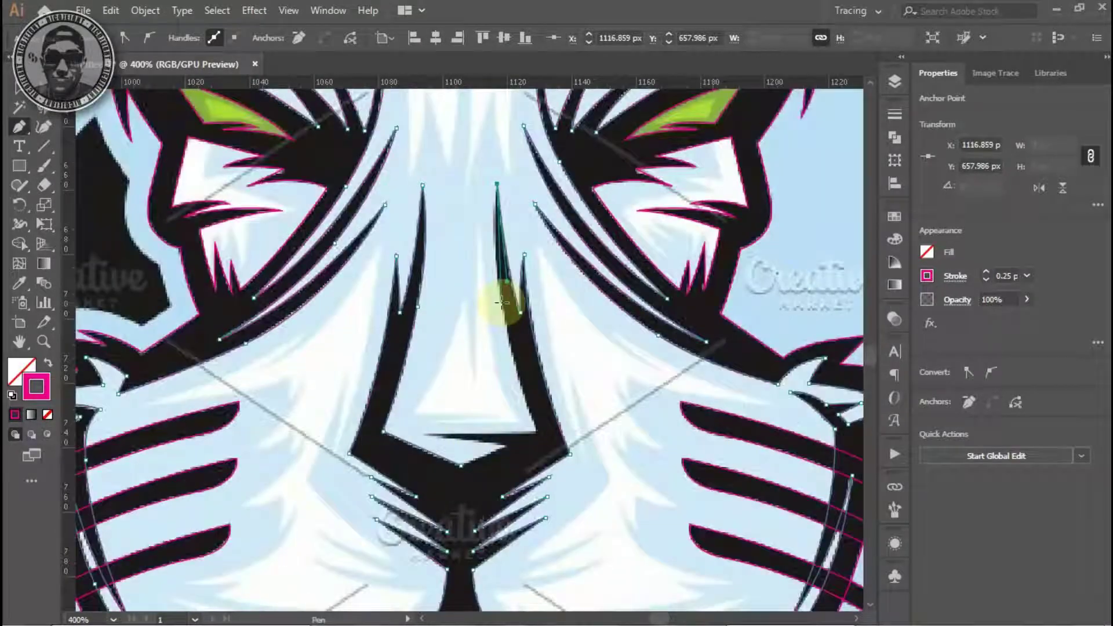
pyautogui.click(523, 268)
pyautogui.scroll(3, 550, 346)
pyautogui.click(326, 313)
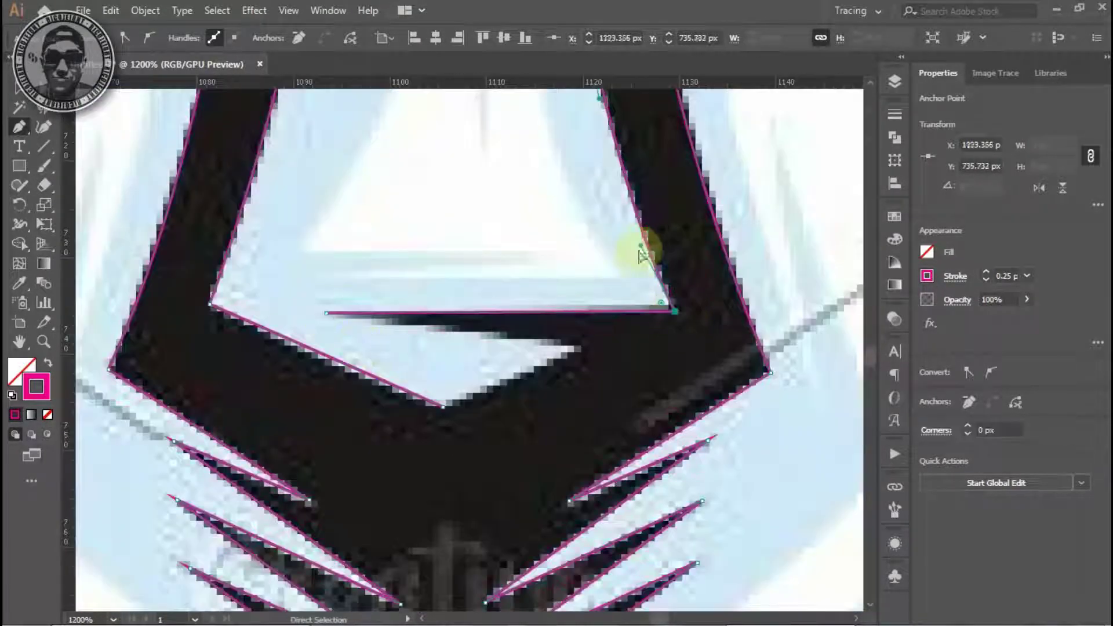
pyautogui.keyDown('ctrl'); pyautogui.click(539, 380); pyautogui.keyUp('ctrl')
pyautogui.scroll(-8, 539, 379)
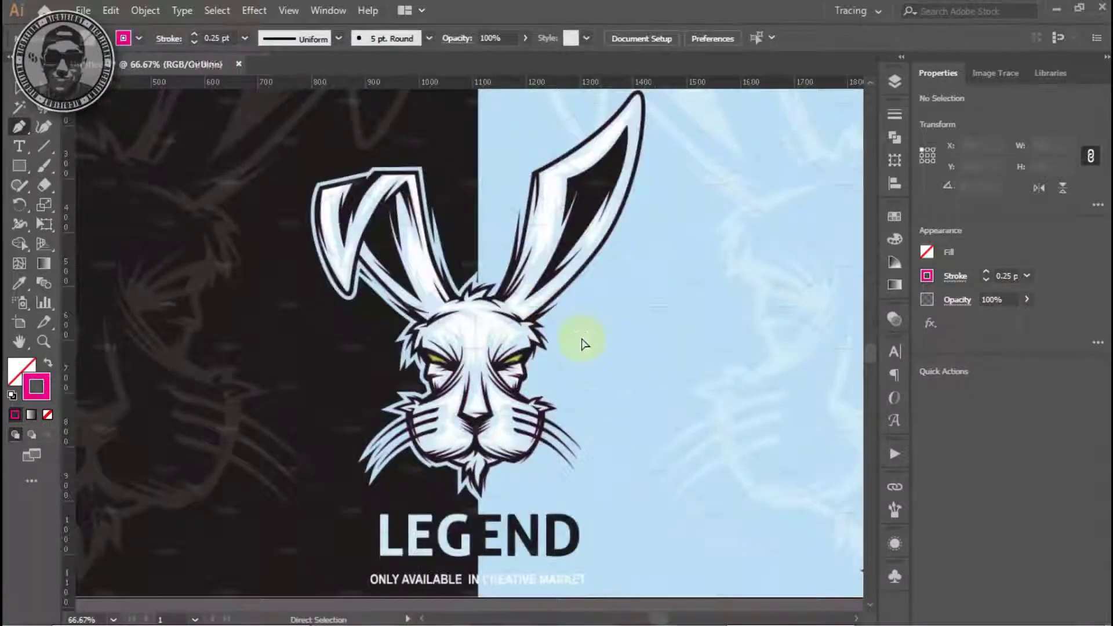
# Trace and close the green eye shape, then select it.
pyautogui.scroll(10, 429, 365)
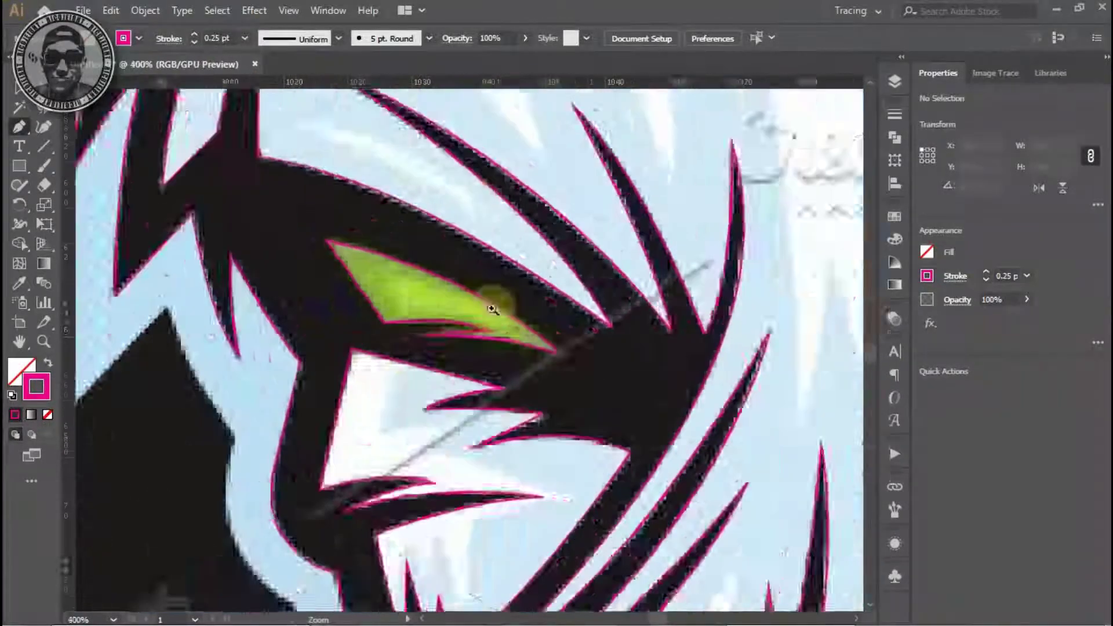
pyautogui.moveTo(362, 329); pyautogui.dragTo(246, 326)
pyautogui.click(472, 348)
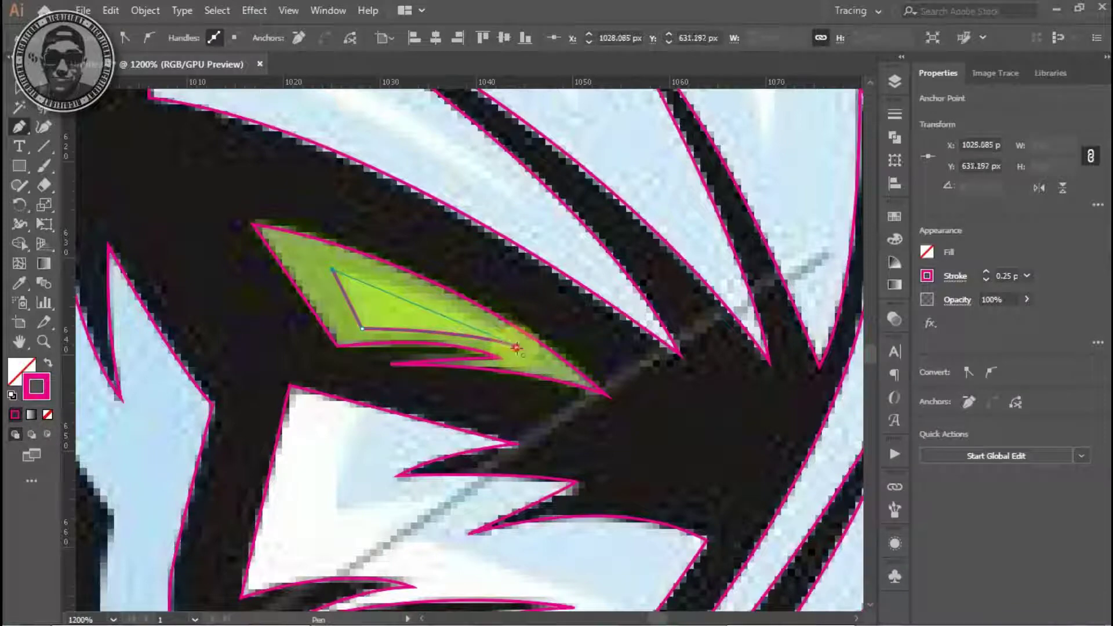
pyautogui.click(398, 318)
pyautogui.keyDown('ctrl'); pyautogui.click(398, 241); pyautogui.keyUp('ctrl')
# Give the traced inner ear shape a magenta fill.
pyautogui.scroll(-5, 532, 353)
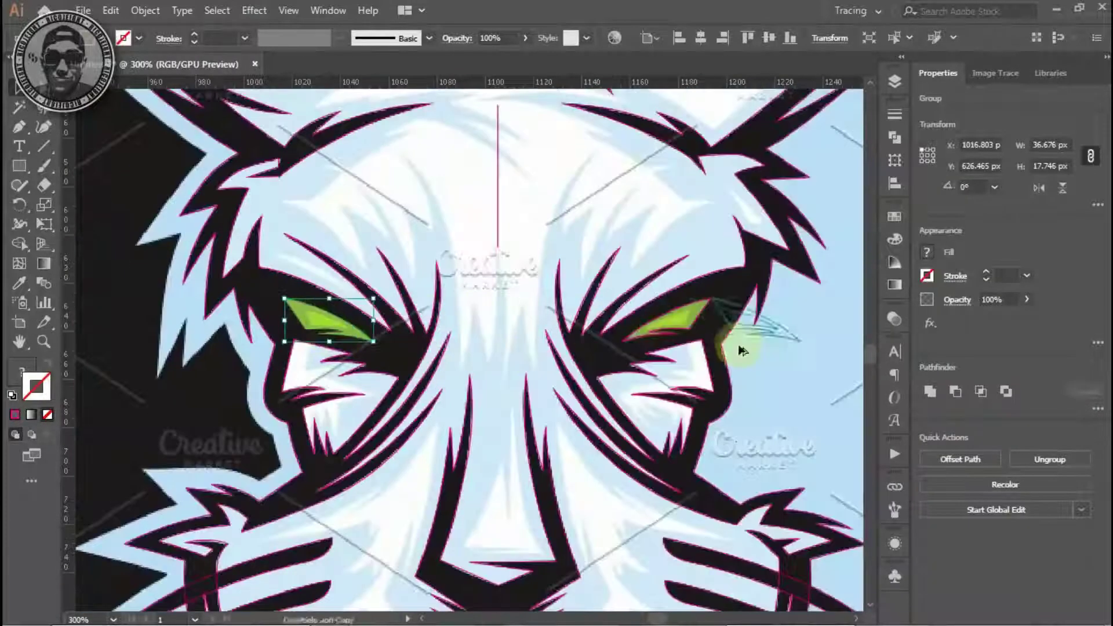
pyautogui.scroll(5, 659, 380)
pyautogui.hotkey('ctrl', 'shift', 'a')
pyautogui.scroll(-6, 406, 363)
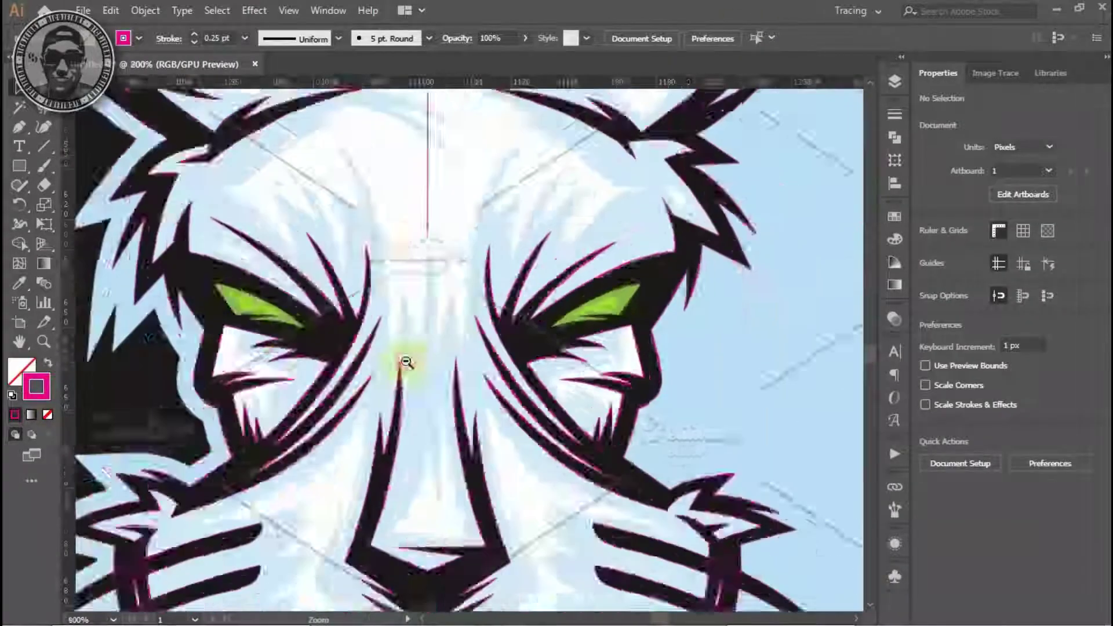
pyautogui.click(623, 344)
pyautogui.scroll(5, 683, 310)
pyautogui.hotkey('shift', 'x')
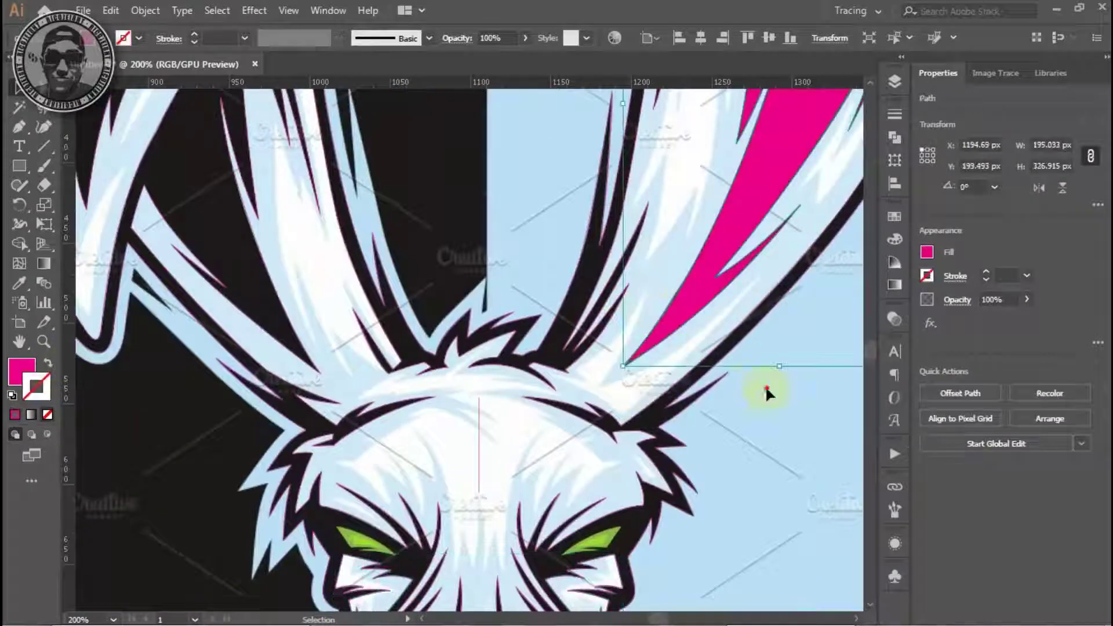
pyautogui.scroll(-2, 499, 423)
pyautogui.hotkey('ctrl', 'shift', 'a')
# Select the traced rabbit outline and bring up the Pathfinder panel.
pyautogui.press('v')
pyautogui.click(802, 179)
pyautogui.hotkey('ctrl', '-')
pyautogui.hotkey('ctrl', 'shift', 'F9')
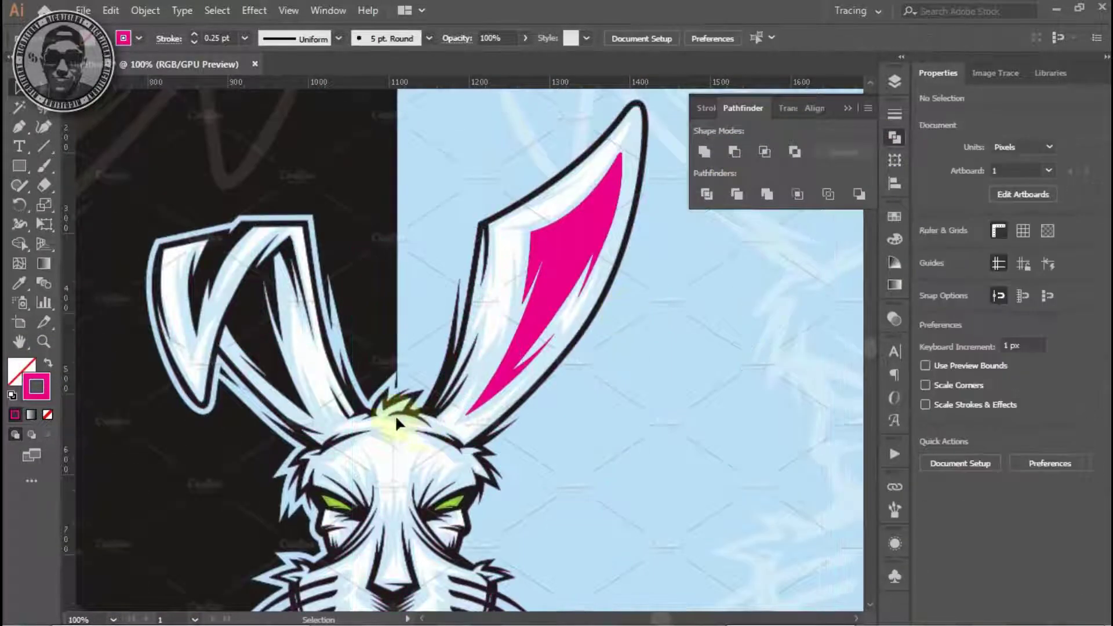
pyautogui.moveTo(415, 426); pyautogui.dragTo(498, 396)
pyautogui.hotkey('ctrl', '-')
pyautogui.hotkey('ctrl', '-')
pyautogui.scroll(3, 464, 340)
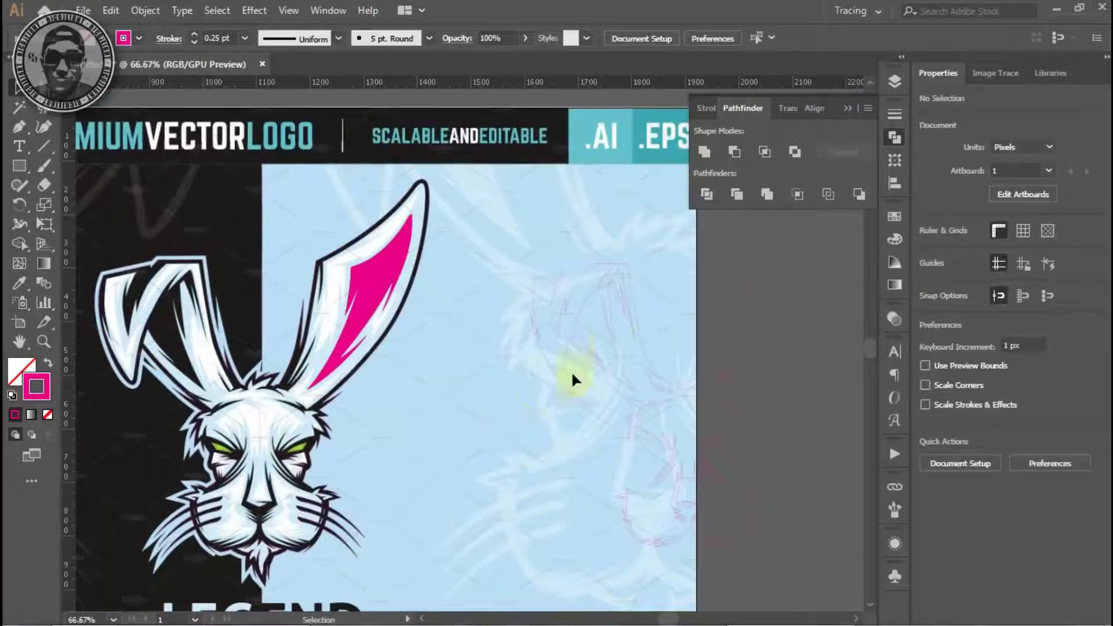
pyautogui.press('Return')
pyautogui.press('Return')
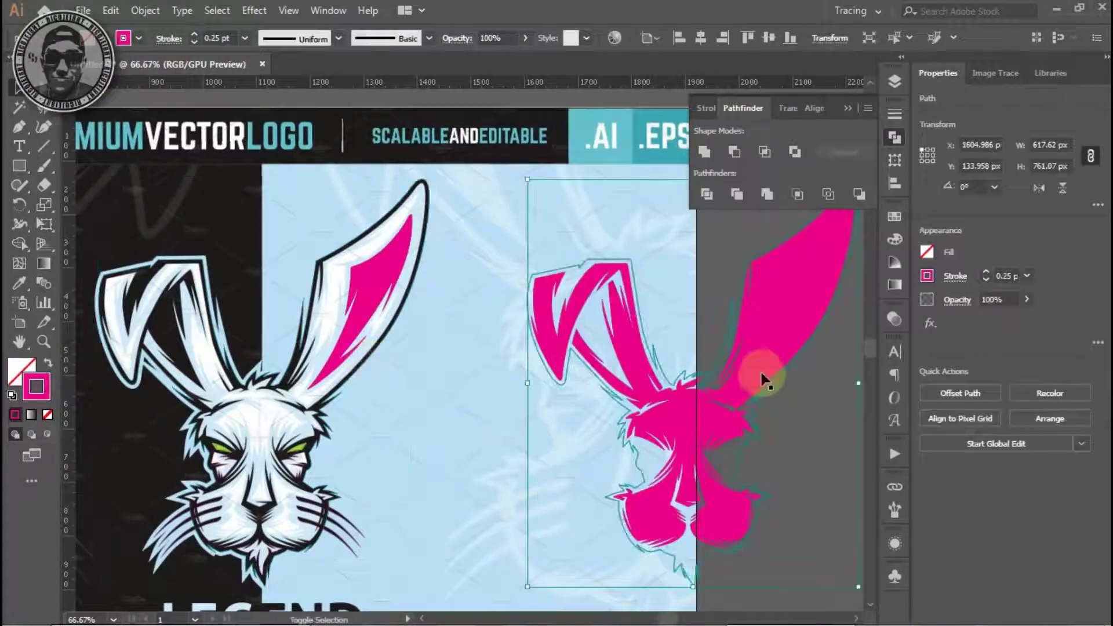
# Combine the traced shapes into one compound path and place it over the original rabbit.
pyautogui.click(734, 153)
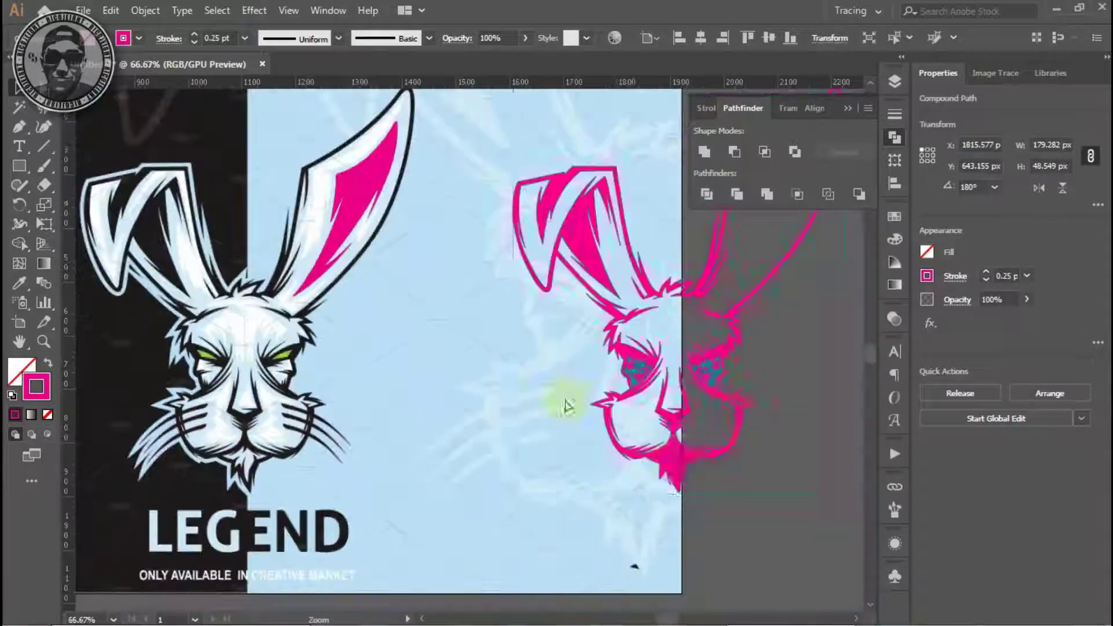
pyautogui.click(255, 464)
pyautogui.click(719, 450)
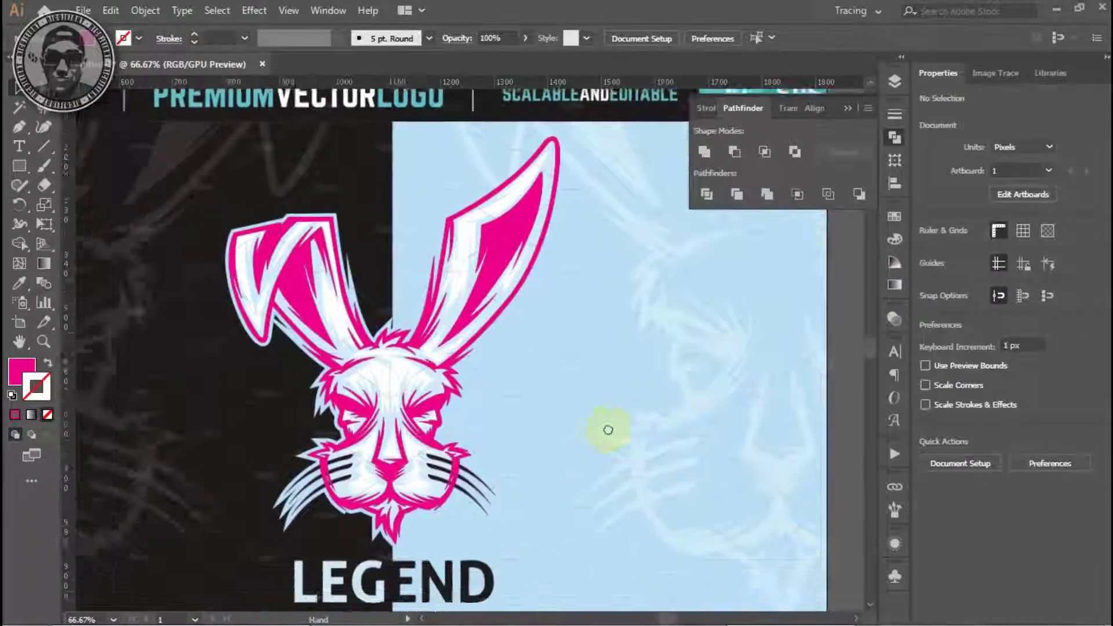
pyautogui.moveTo(497, 447); pyautogui.dragTo(472, 411)
# Swap fill and stroke, then trace the highlight spike above the nose.
pyautogui.scroll(4, 472, 411)
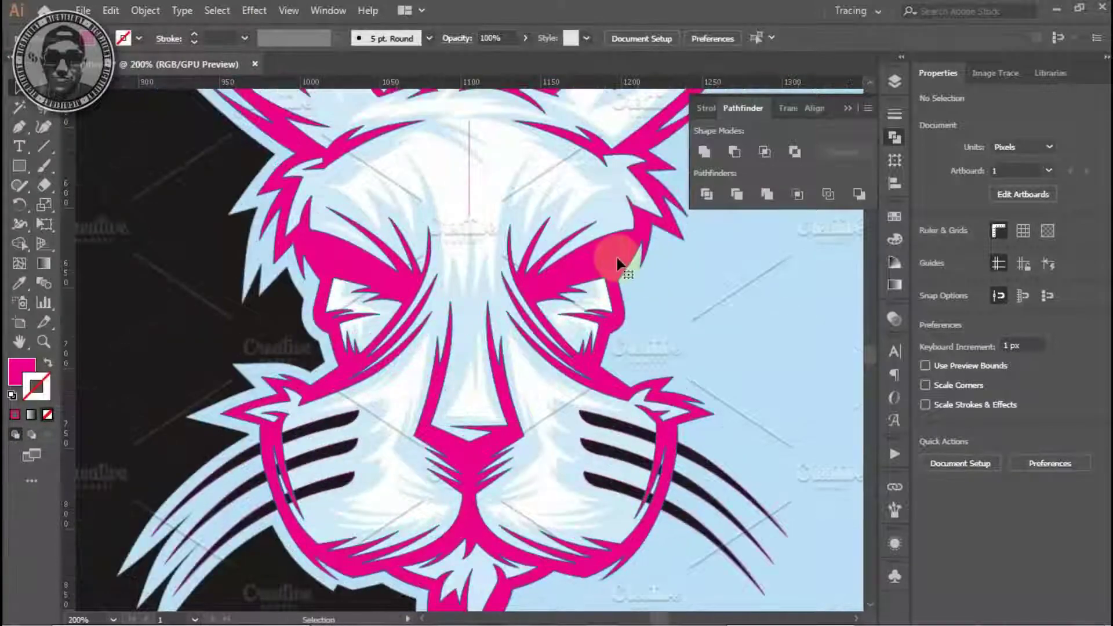
pyautogui.hotkey('shift', 'x')
pyautogui.scroll(-2, 610, 440)
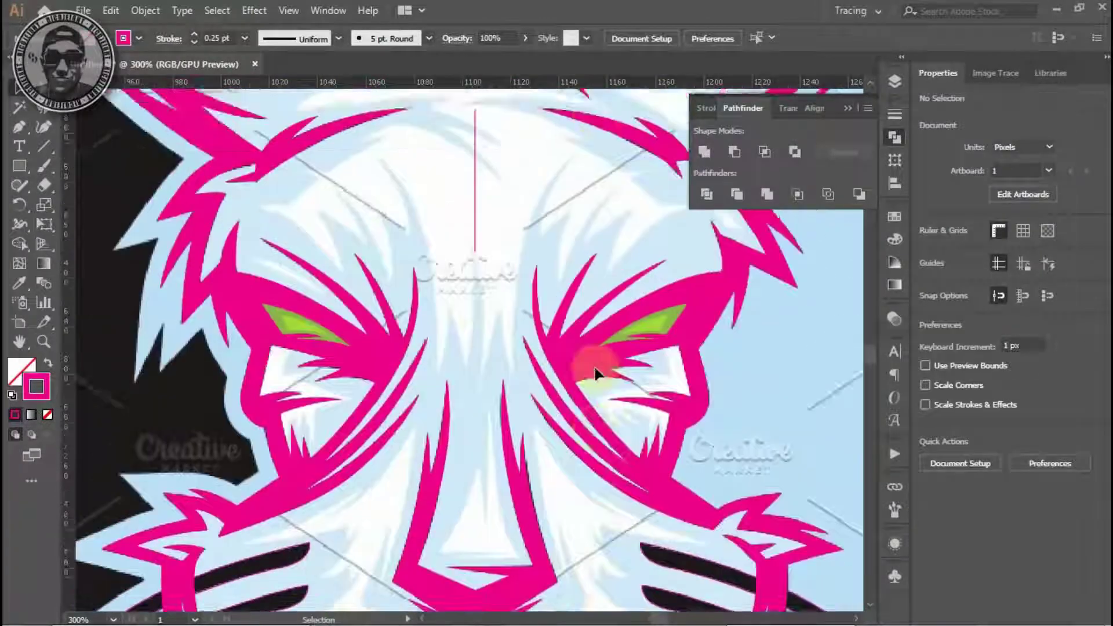
pyautogui.moveTo(596, 373); pyautogui.dragTo(583, 396)
pyautogui.scroll(-3, 392, 497)
pyautogui.scroll(4, 392, 497)
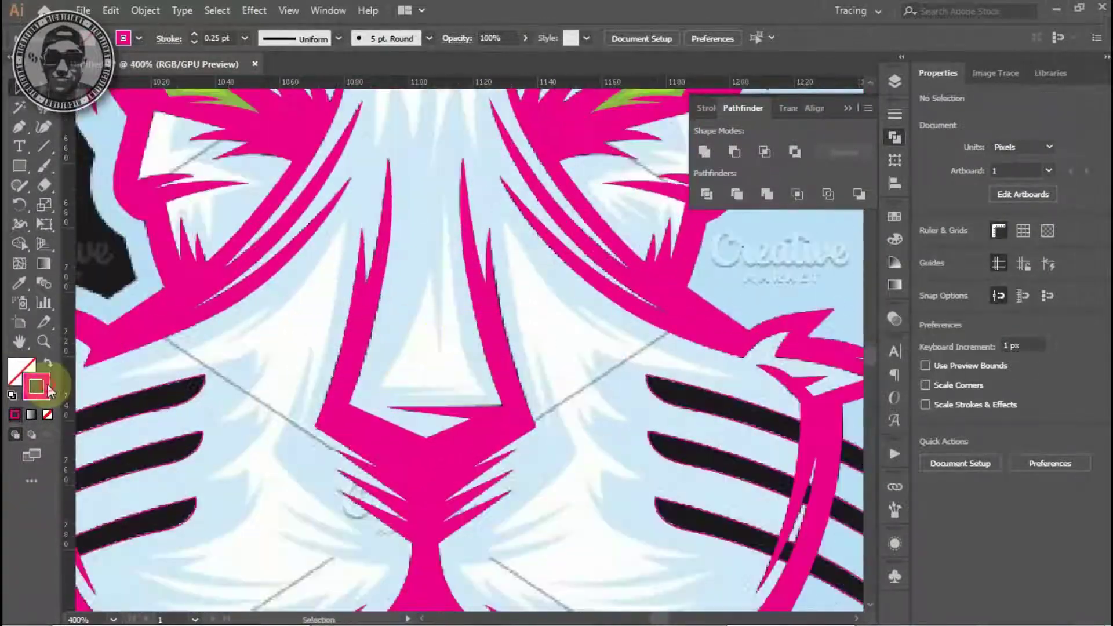
pyautogui.press('p')
pyautogui.click(325, 443)
pyautogui.moveTo(399, 273); pyautogui.dragTo(415, 396)
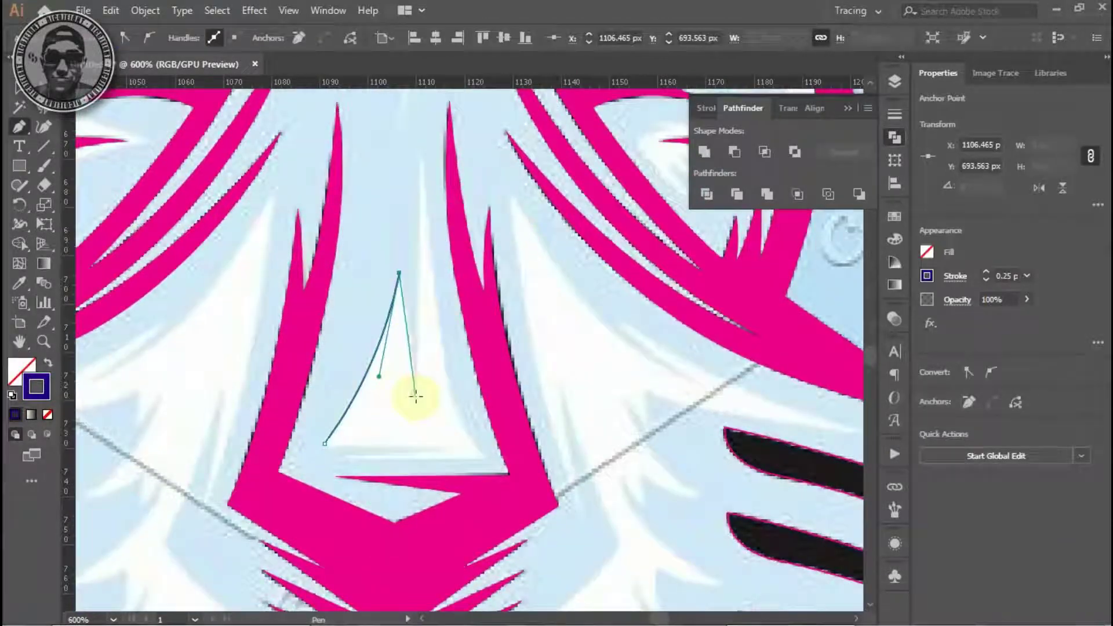
pyautogui.click(337, 457)
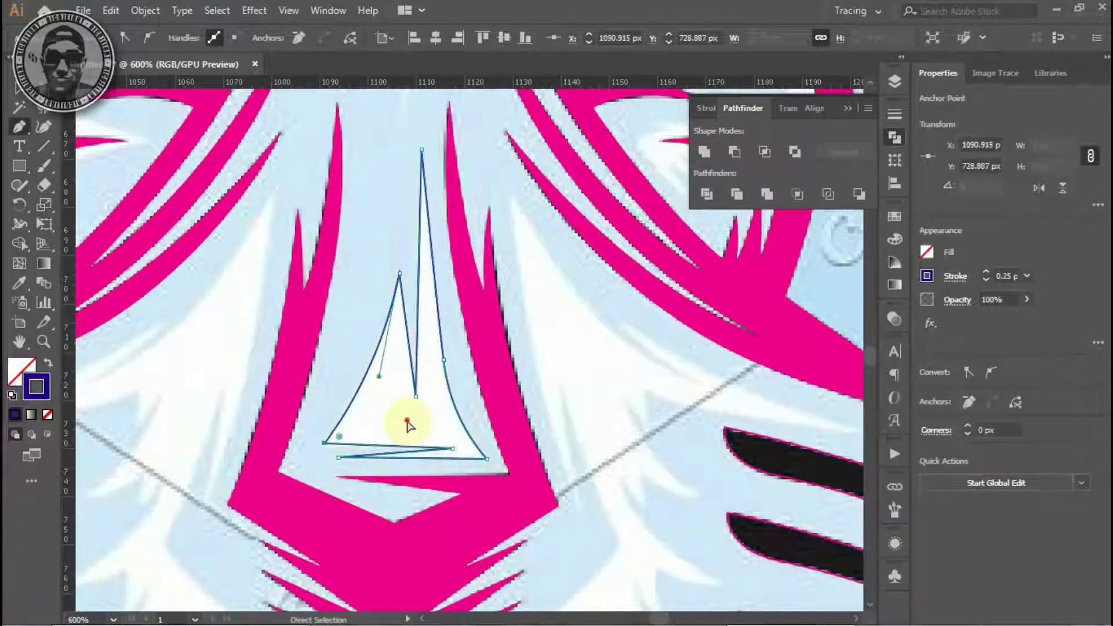
# Trace the curved fur highlight running down the left cheek.
pyautogui.scroll(-1, 410, 427)
pyautogui.moveTo(491, 322); pyautogui.dragTo(541, 279)
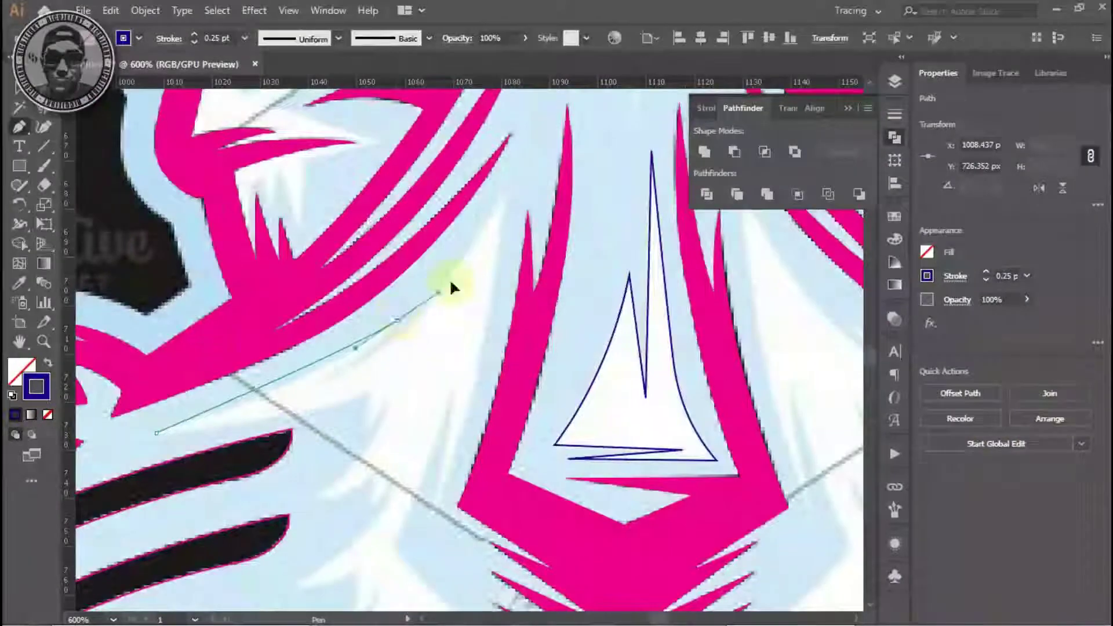
pyautogui.moveTo(397, 321); pyautogui.dragTo(314, 384)
pyautogui.moveTo(450, 245); pyautogui.dragTo(520, 121)
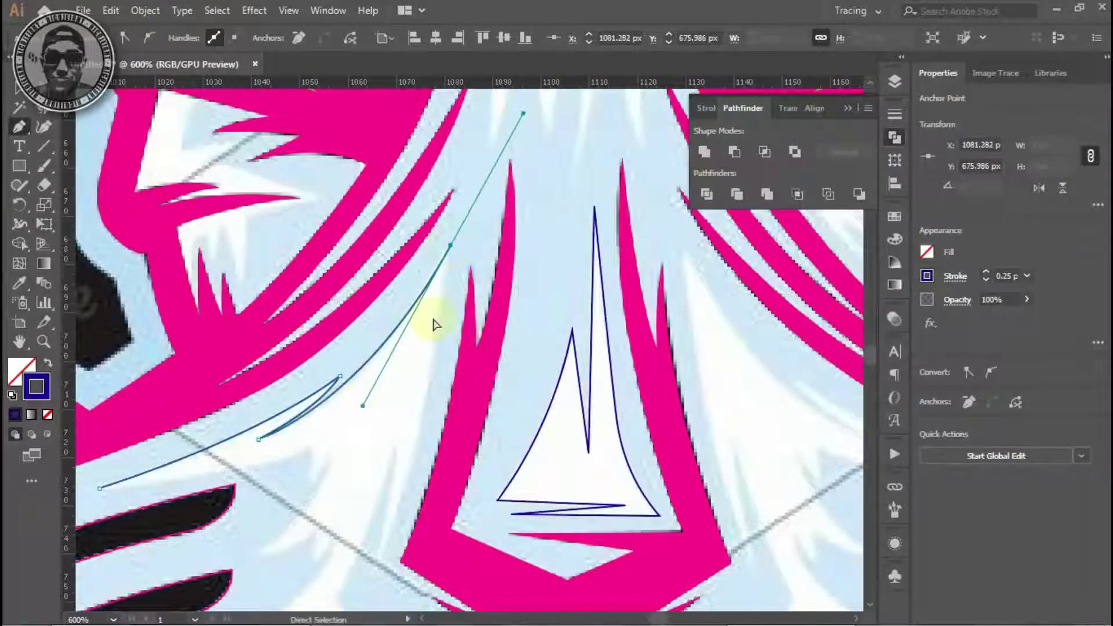
pyautogui.moveTo(371, 580); pyautogui.dragTo(453, 442)
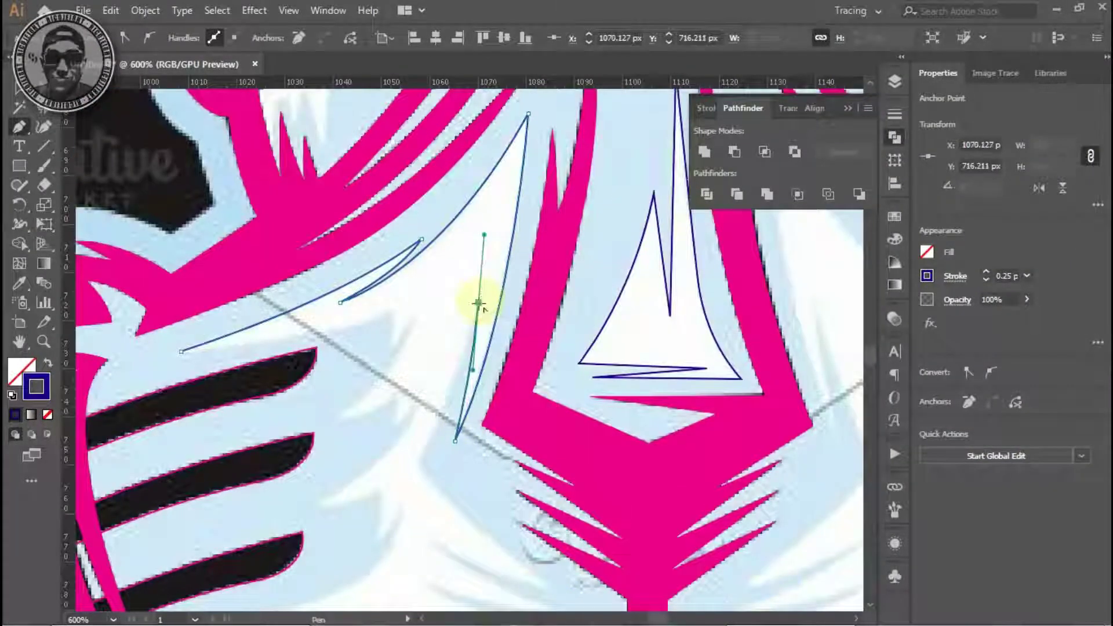
pyautogui.click(385, 386)
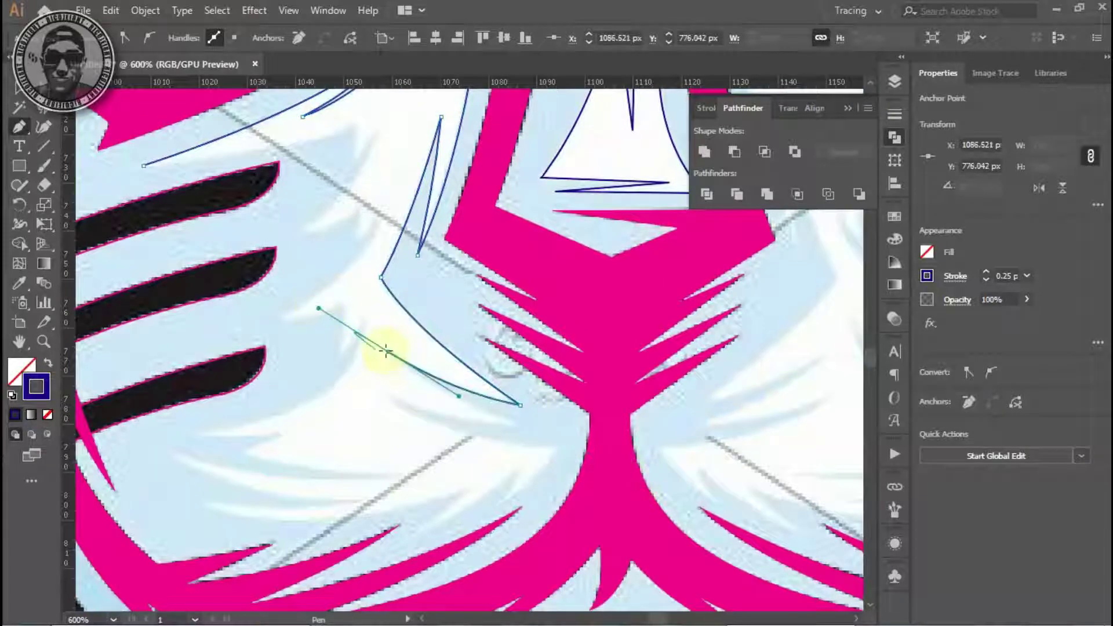
pyautogui.moveTo(542, 453); pyautogui.dragTo(496, 407)
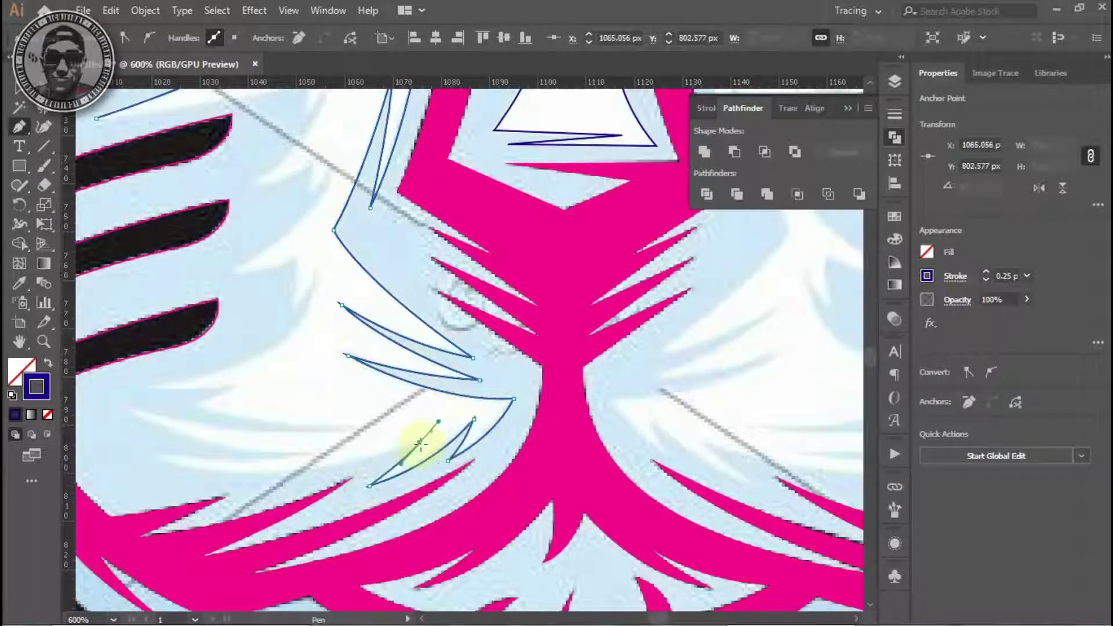
pyautogui.moveTo(438, 427); pyautogui.dragTo(582, 415)
pyautogui.moveTo(297, 441)
pyautogui.mouseDown()
pyautogui.moveTo(245, 416)
pyautogui.moveTo(174, 339)
pyautogui.mouseUp()
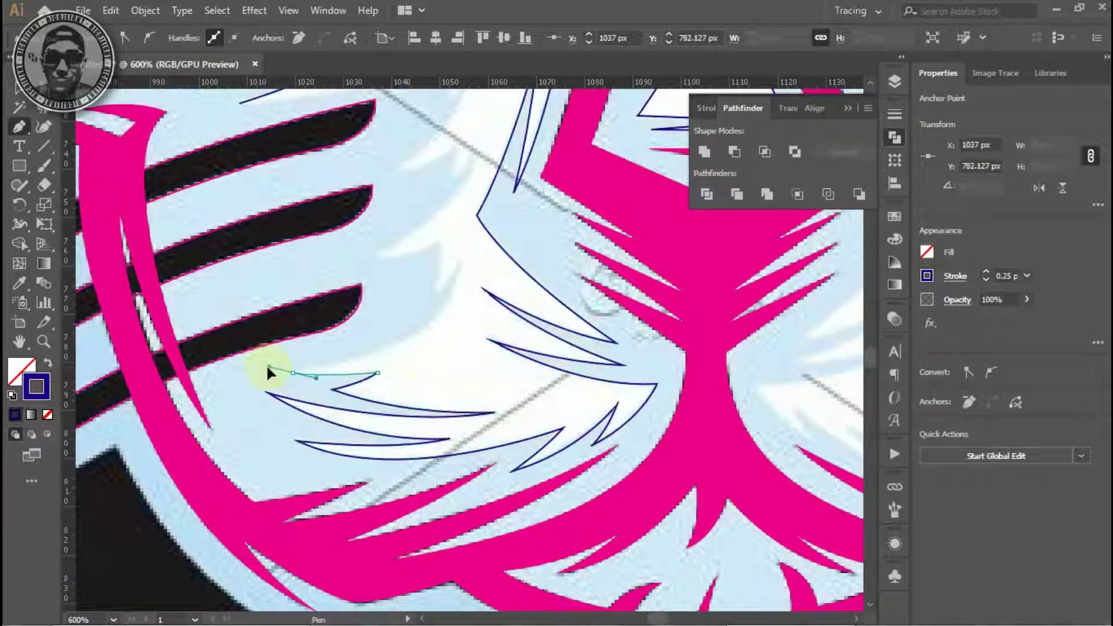
pyautogui.click(294, 373)
# Outline the jagged fur tuft on the left cheek with spike points.
pyautogui.moveTo(371, 373); pyautogui.dragTo(388, 420)
pyautogui.moveTo(438, 378)
pyautogui.mouseDown()
pyautogui.moveTo(462, 365)
pyautogui.moveTo(460, 331)
pyautogui.mouseUp()
pyautogui.click(481, 304)
pyautogui.moveTo(457, 285)
pyautogui.mouseDown()
pyautogui.moveTo(458, 261)
pyautogui.moveTo(323, 396)
pyautogui.mouseUp()
pyautogui.click(391, 306)
pyautogui.moveTo(360, 334); pyautogui.dragTo(360, 291)
pyautogui.click(302, 341)
pyautogui.click(355, 272)
pyautogui.click(378, 237)
pyautogui.click(356, 226)
pyautogui.click(144, 274)
pyautogui.keyDown('ctrl'); pyautogui.click(303, 273); pyautogui.keyUp('ctrl')
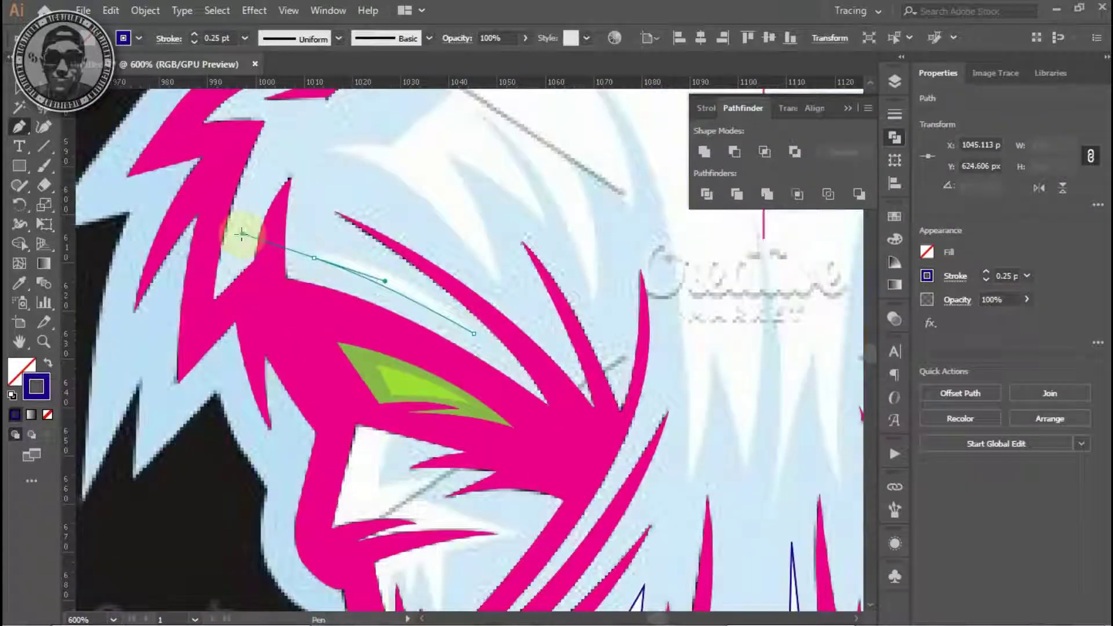
# Finish the cheek path and start a highlight path in the right ear.
pyautogui.keyDown('ctrl'); pyautogui.click(547, 417); pyautogui.keyUp('ctrl')
pyautogui.moveTo(554, 246); pyautogui.dragTo(448, 250)
pyautogui.hscroll(5, 448, 249)
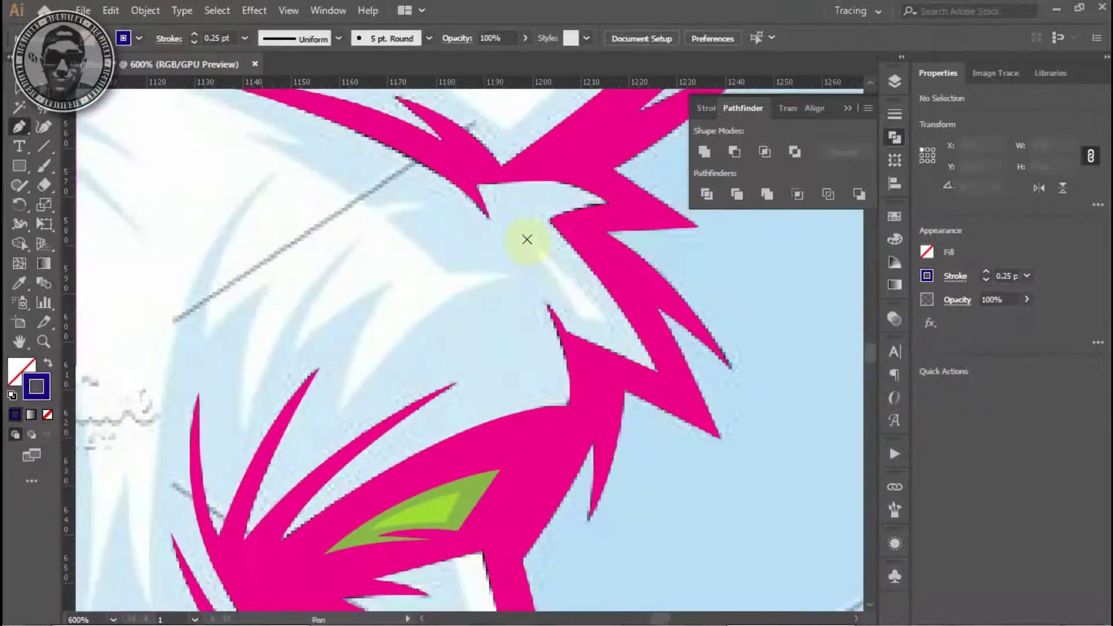
pyautogui.click(527, 239)
pyautogui.moveTo(611, 320); pyautogui.dragTo(591, 319)
pyautogui.scroll(-3, 445, 313)
pyautogui.scroll(2, 494, 328)
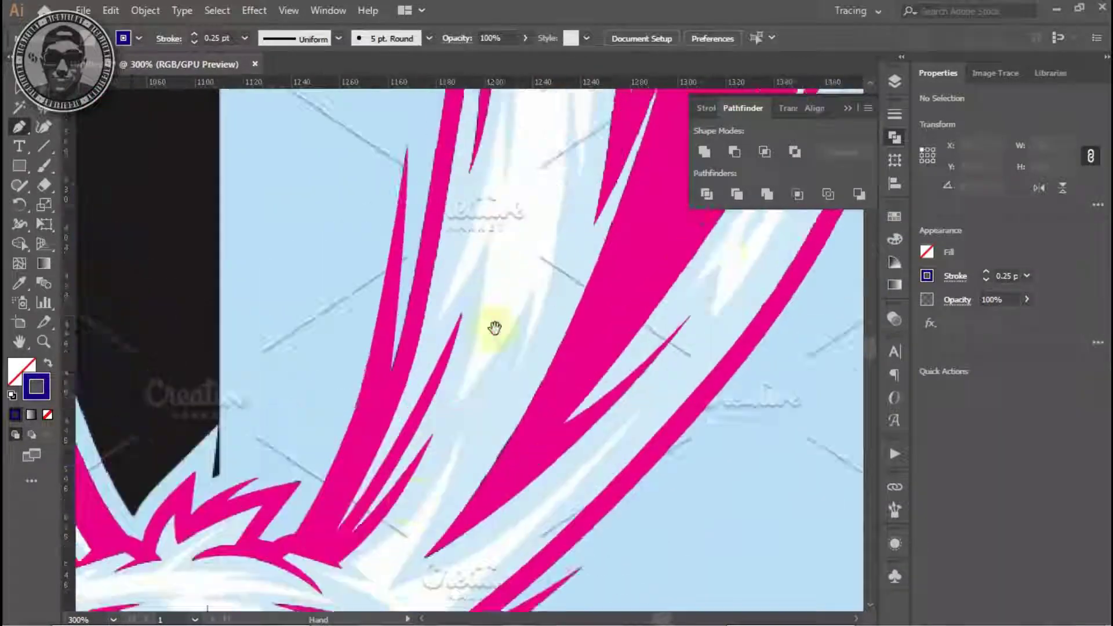
pyautogui.hscroll(3, 494, 328)
# Trace and close the lightning-shaped highlight in the right ear.
pyautogui.click(402, 420)
pyautogui.moveTo(553, 145); pyautogui.dragTo(518, 220)
pyautogui.moveTo(471, 361); pyautogui.dragTo(550, 148)
pyautogui.hscroll(3, 549, 148)
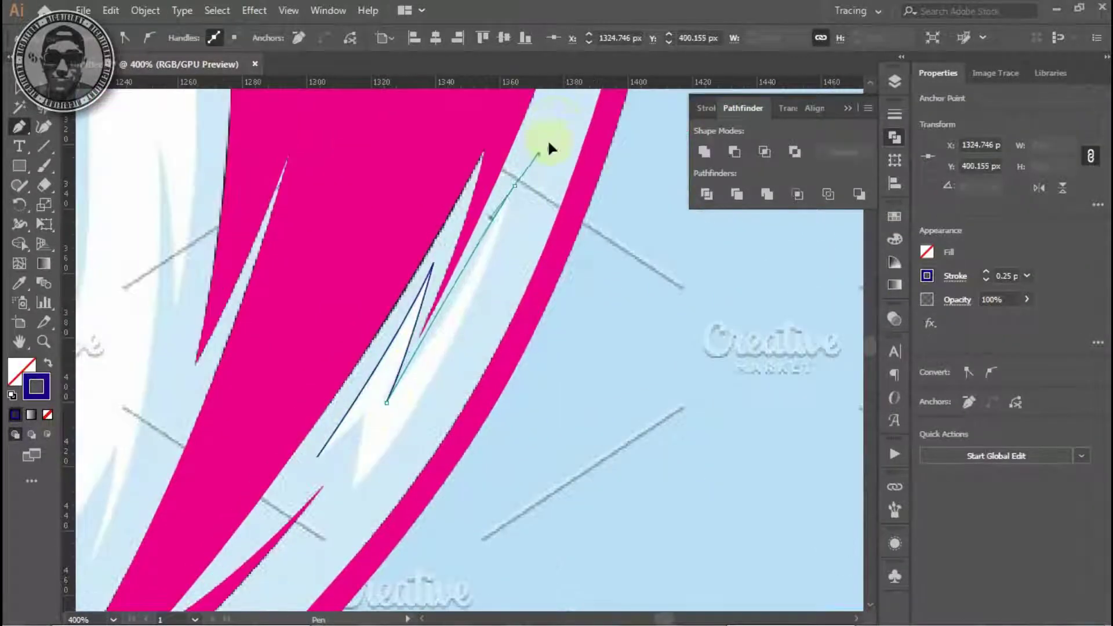
pyautogui.scroll(-3, 510, 188)
pyautogui.hscroll(-3, 510, 188)
pyautogui.moveTo(420, 420); pyautogui.dragTo(346, 504)
pyautogui.click(388, 383)
# Trace and close the highlight streak at the base of the ear.
pyautogui.scroll(-3, 303, 350)
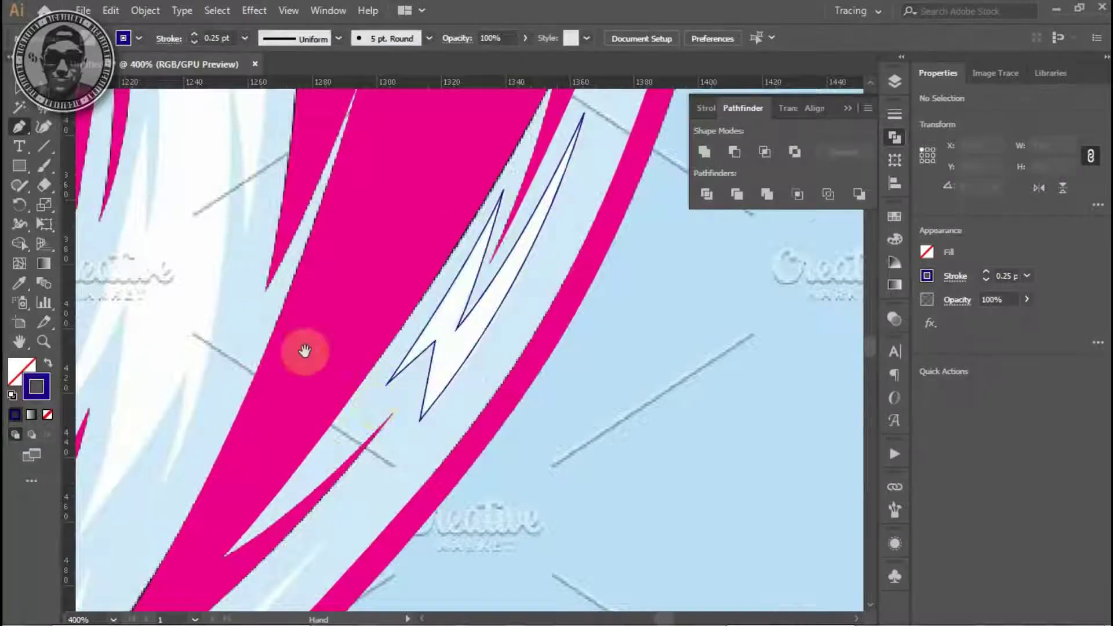
pyautogui.scroll(3, 447, 380)
pyautogui.hscroll(3, 266, 402)
pyautogui.moveTo(379, 364); pyautogui.dragTo(455, 376)
pyautogui.scroll(-2, 531, 405)
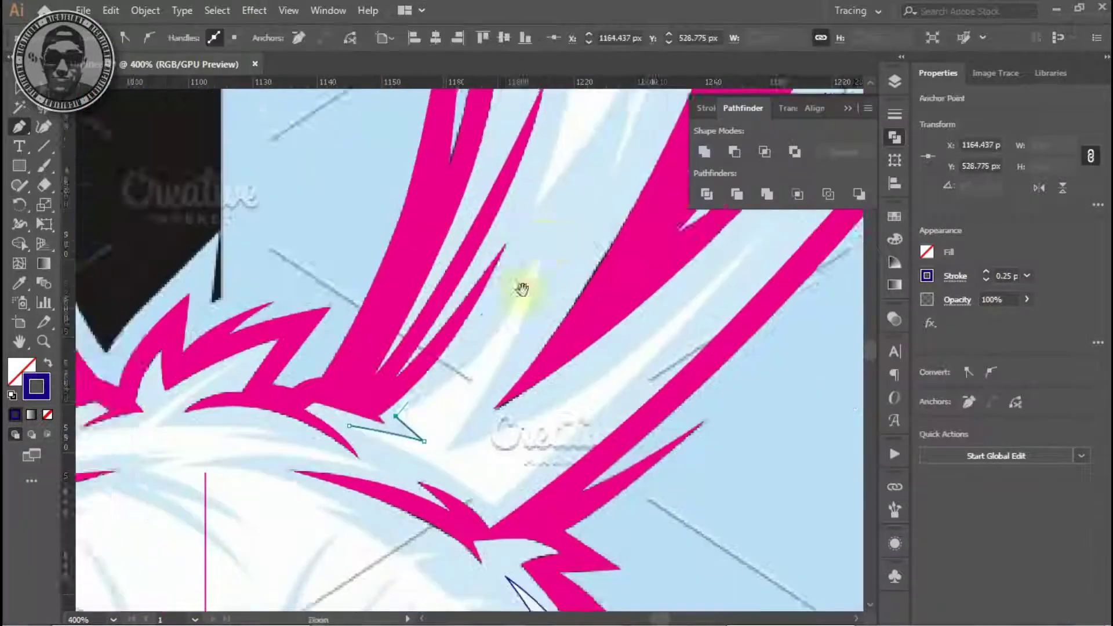
pyautogui.moveTo(491, 255); pyautogui.dragTo(532, 185)
pyautogui.scroll(2, 469, 378)
pyautogui.moveTo(412, 414); pyautogui.dragTo(512, 291)
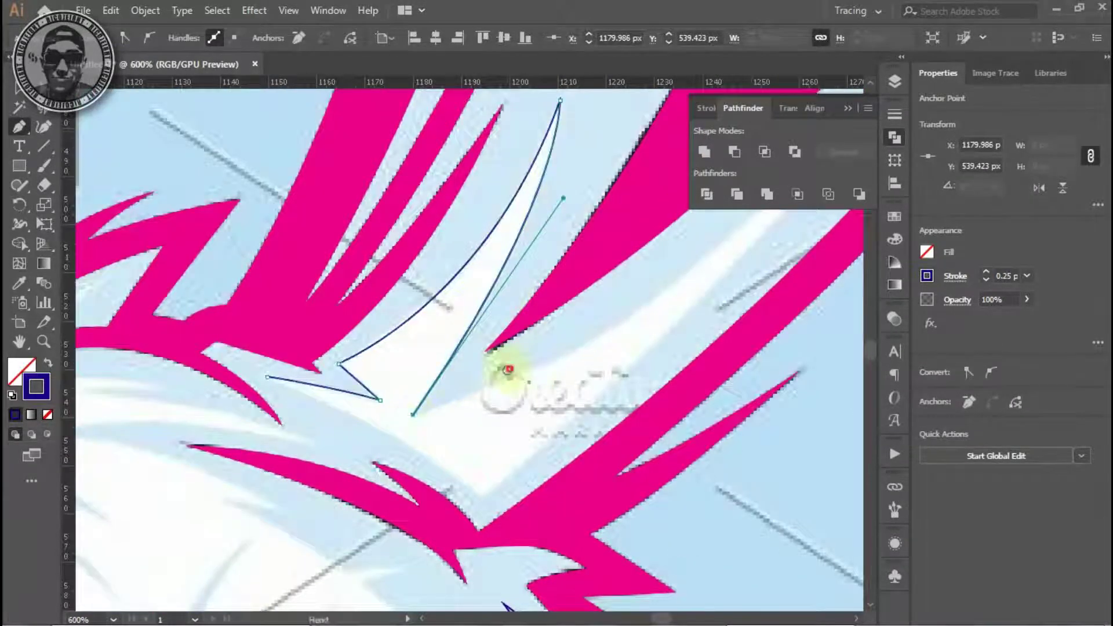
pyautogui.scroll(-2, 412, 415)
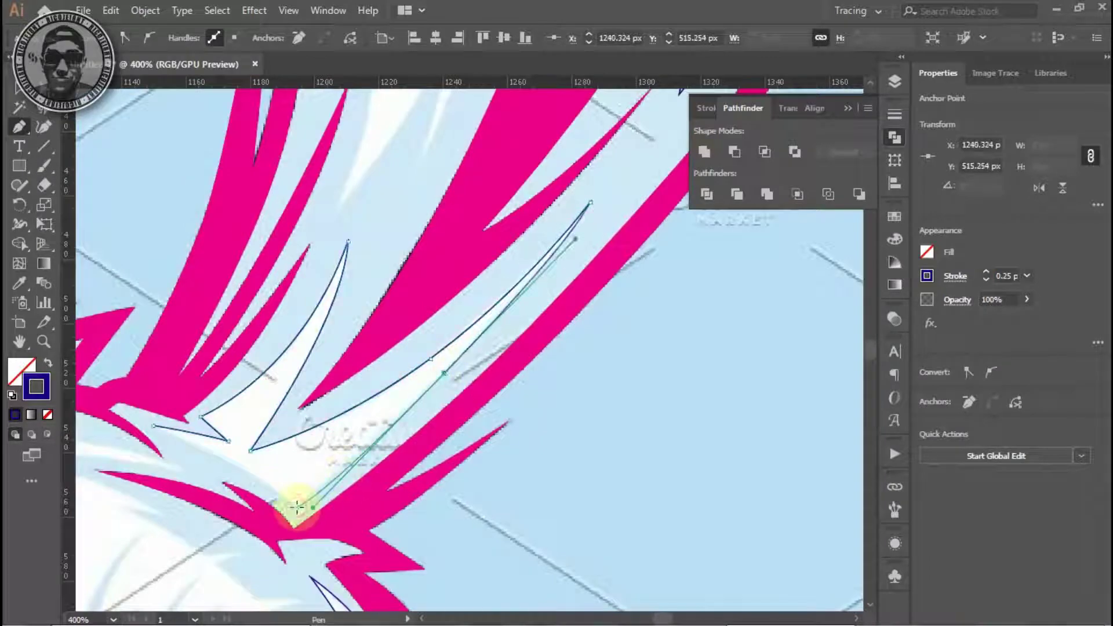
pyautogui.click(296, 506)
pyautogui.scroll(-3, 276, 280)
pyautogui.moveTo(462, 278); pyautogui.dragTo(462, 206)
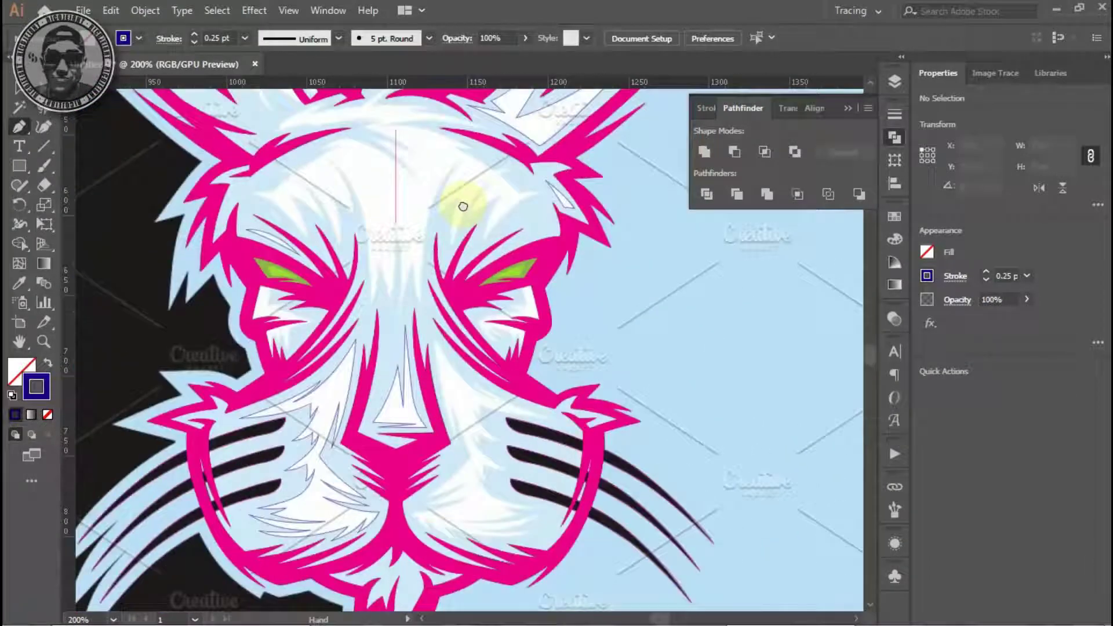
# Select a traced highlight to check it, then deselect it.
pyautogui.press('v')
pyautogui.click(311, 422)
pyautogui.scroll(2, 327, 417)
pyautogui.click(223, 202)
pyautogui.scroll(-2, 588, 290)
pyautogui.moveTo(589, 290); pyautogui.dragTo(490, 307)
pyautogui.scroll(2, 490, 307)
pyautogui.press('p')
# Trace and close the long white highlight running up the right ear.
pyautogui.click(385, 472)
pyautogui.hscroll(3, 269, 497)
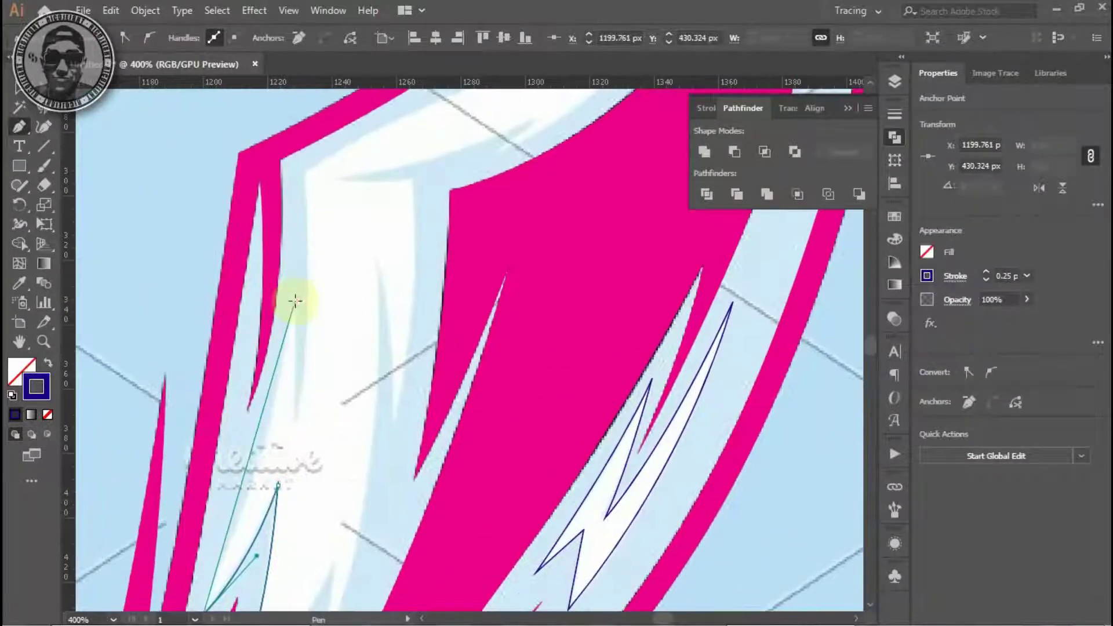
pyautogui.keyDown('shift'); pyautogui.click(293, 414); pyautogui.keyUp('shift')
pyautogui.moveTo(319, 216); pyautogui.dragTo(221, 300)
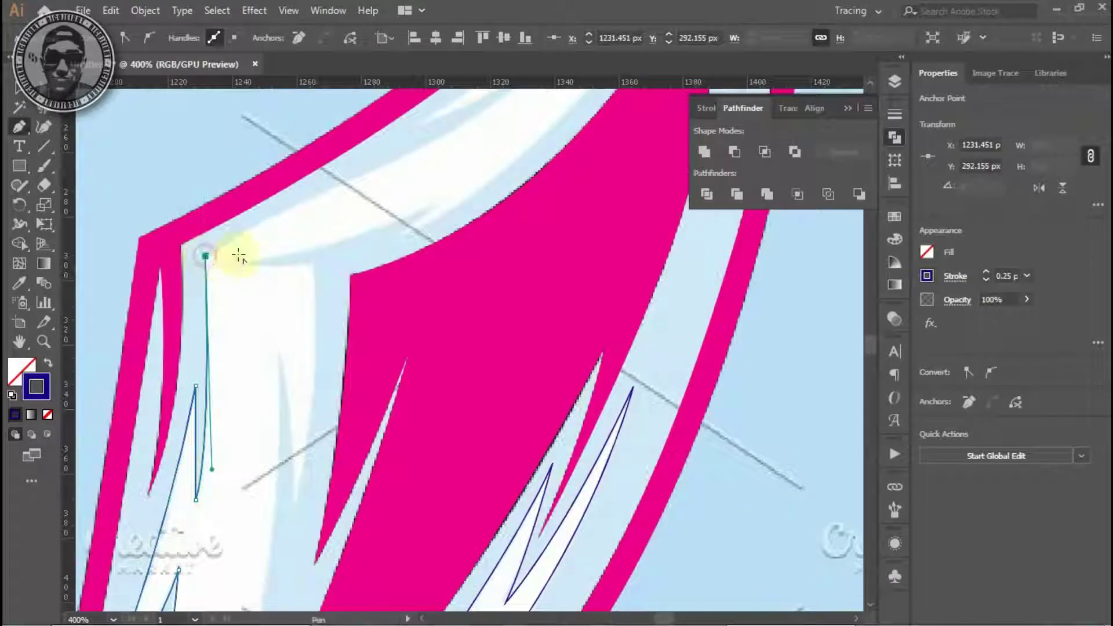
pyautogui.hscroll(3, 423, 282)
pyautogui.moveTo(459, 279); pyautogui.dragTo(504, 232)
pyautogui.scroll(3, 348, 359)
pyautogui.hscroll(2, 507, 313)
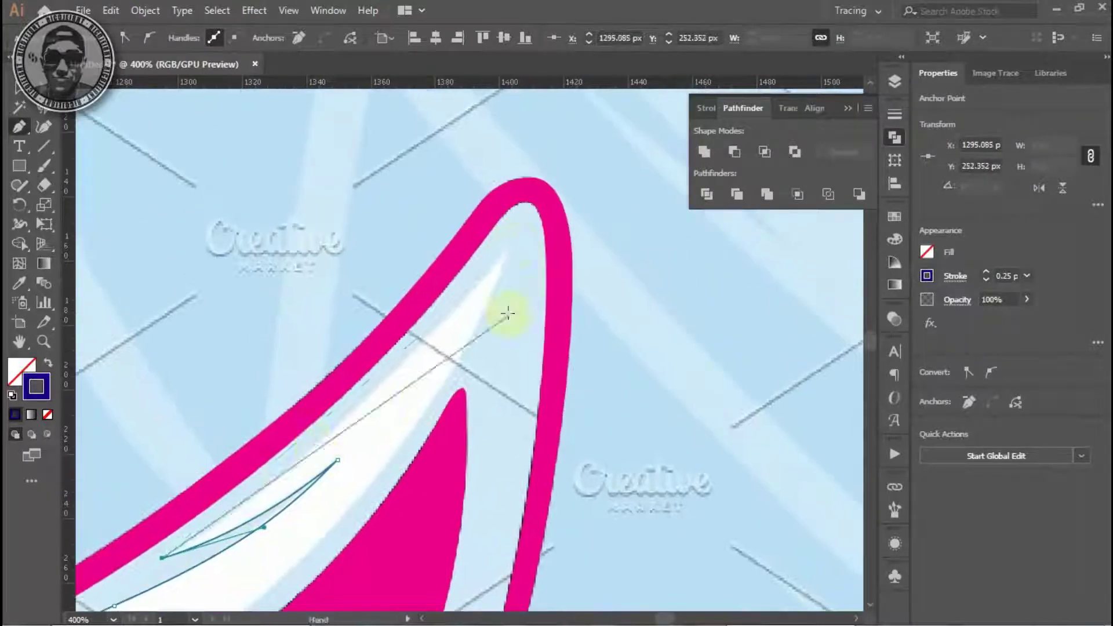
pyautogui.scroll(-3, 404, 400)
pyautogui.hscroll(-3, 404, 400)
pyautogui.click(497, 331)
pyautogui.hscroll(-2, 470, 416)
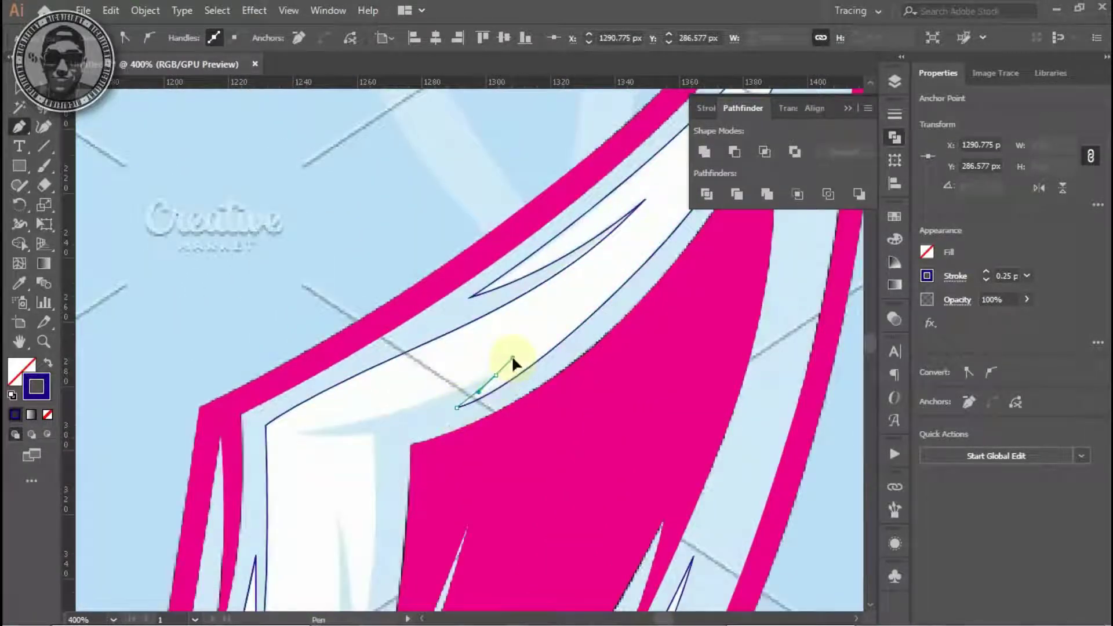
pyautogui.scroll(-2, 405, 377)
pyautogui.keyDown('alt'); pyautogui.scroll(1, 513, 410); pyautogui.keyUp('alt')
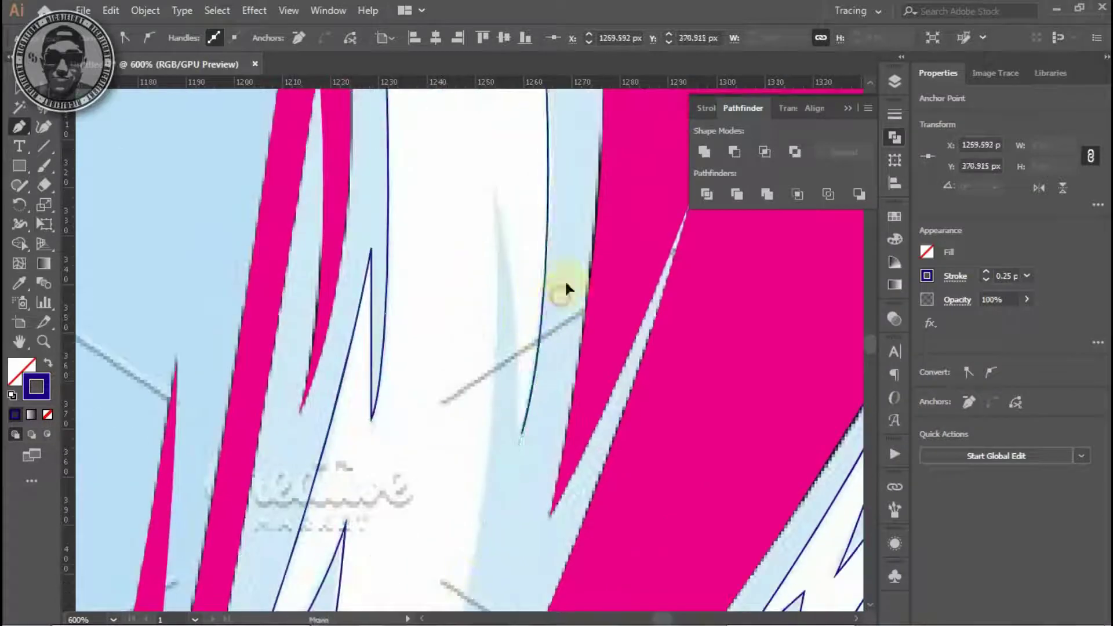
pyautogui.keyDown('alt'); pyautogui.scroll(-2, 492, 178); pyautogui.keyUp('alt')
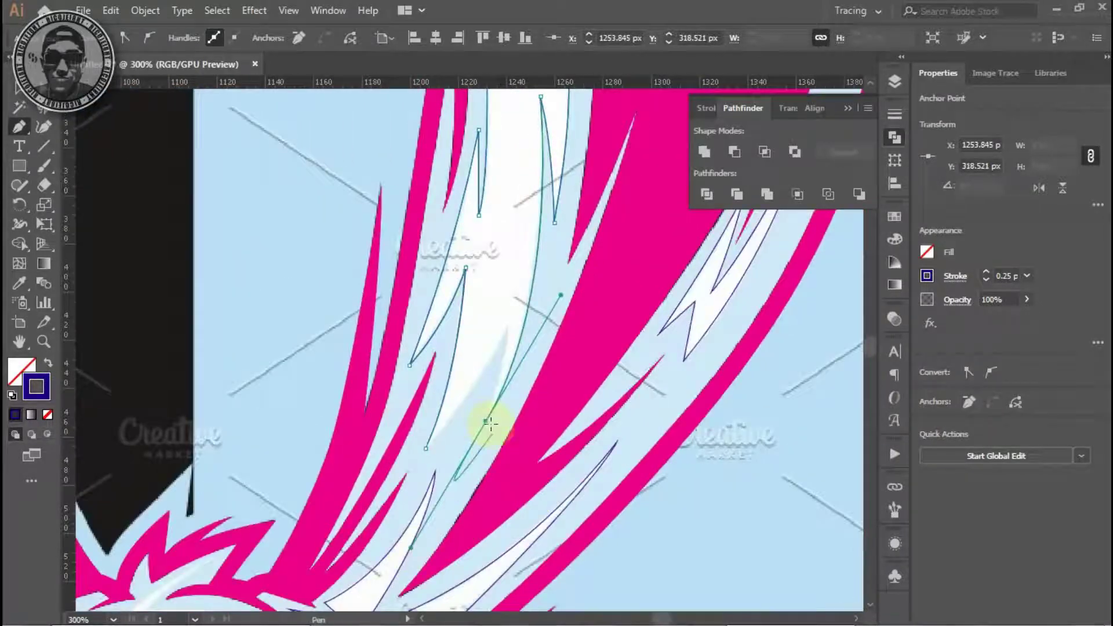
pyautogui.keyDown('alt'); pyautogui.scroll(2, 490, 424); pyautogui.keyUp('alt')
pyautogui.moveTo(508, 267); pyautogui.dragTo(517, 184)
pyautogui.keyDown('ctrl'); pyautogui.click(340, 512); pyautogui.keyUp('ctrl')
pyautogui.keyDown('alt'); pyautogui.scroll(-2, 434, 236); pyautogui.keyUp('alt')
pyautogui.keyDown('alt'); pyautogui.scroll(-2, 442, 315); pyautogui.keyUp('alt')
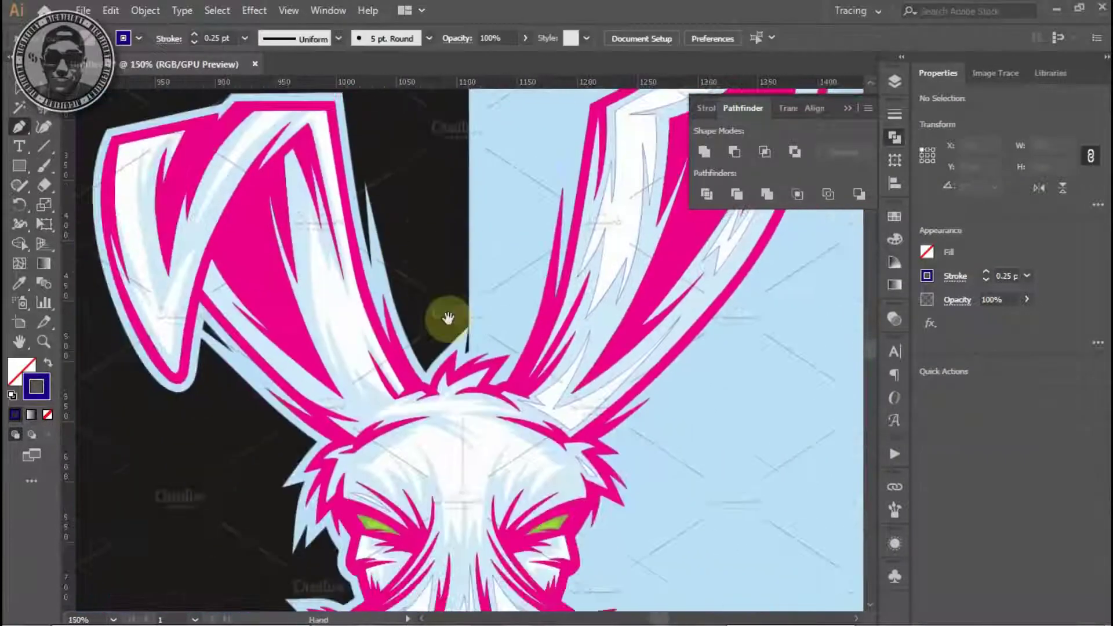
# Begin pen-tracing a forehead fur tuft with its first curved segments.
pyautogui.keyDown('alt'); pyautogui.scroll(2, 464, 337); pyautogui.keyUp('alt')
pyautogui.keyDown('alt'); pyautogui.scroll(1, 491, 378); pyautogui.keyUp('alt')
pyautogui.scroll(1, 481, 377)
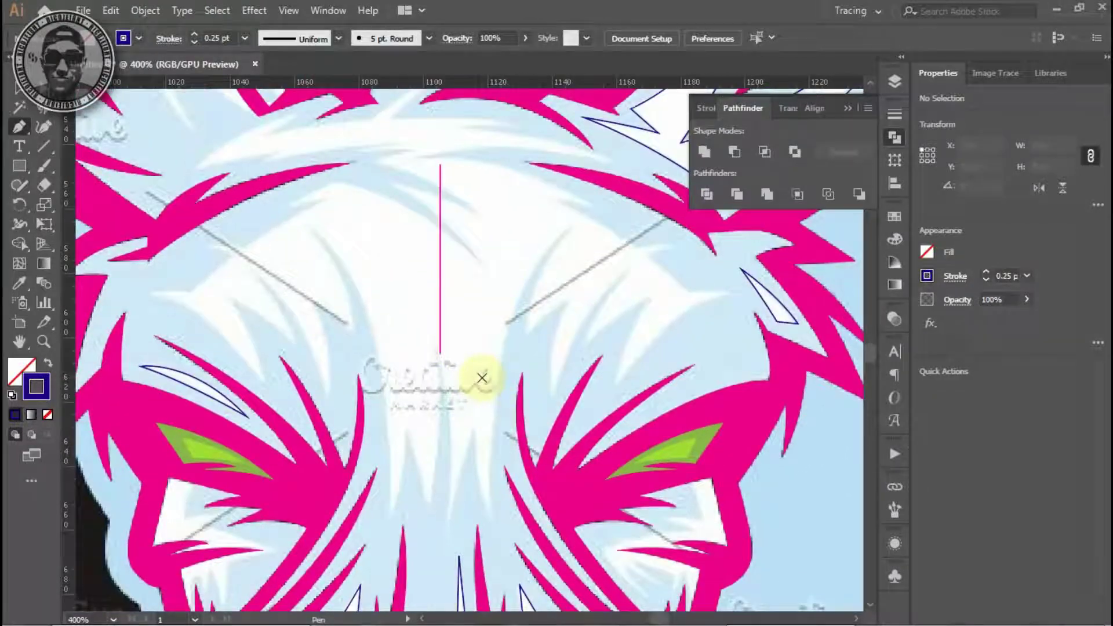
pyautogui.click(325, 198)
pyautogui.keyDown('alt'); pyautogui.scroll(1, 269, 268); pyautogui.keyUp('alt')
pyautogui.moveTo(307, 324); pyautogui.dragTo(250, 324)
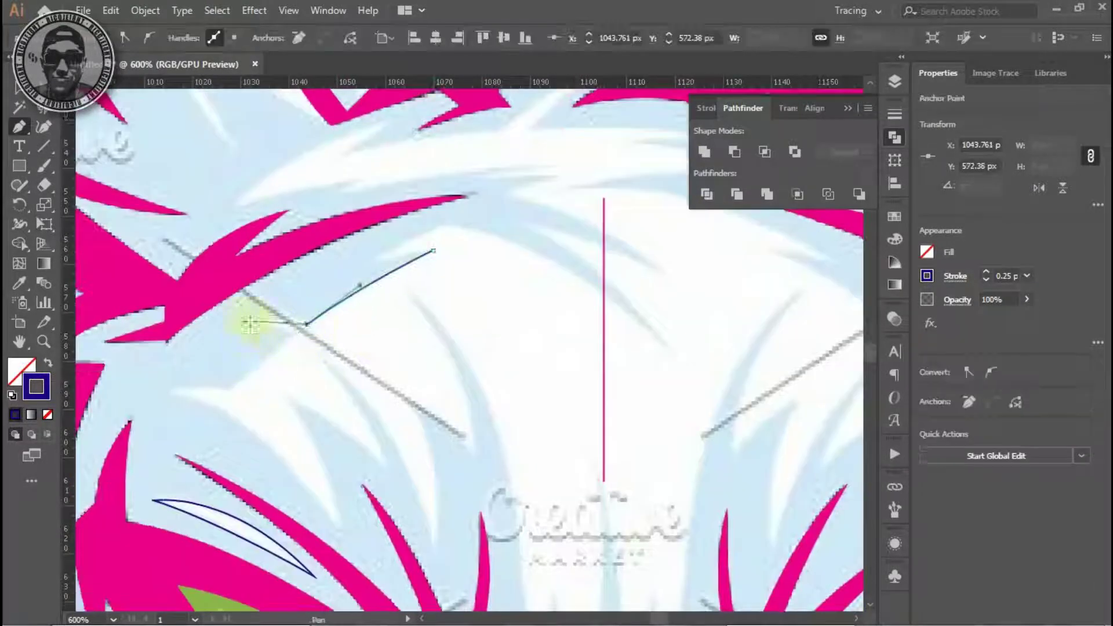
pyautogui.moveTo(130, 401); pyautogui.dragTo(87, 388)
# Extend the tuft outline through its tip toward the forehead centre and finish it.
pyautogui.scroll(-3, 484, 562)
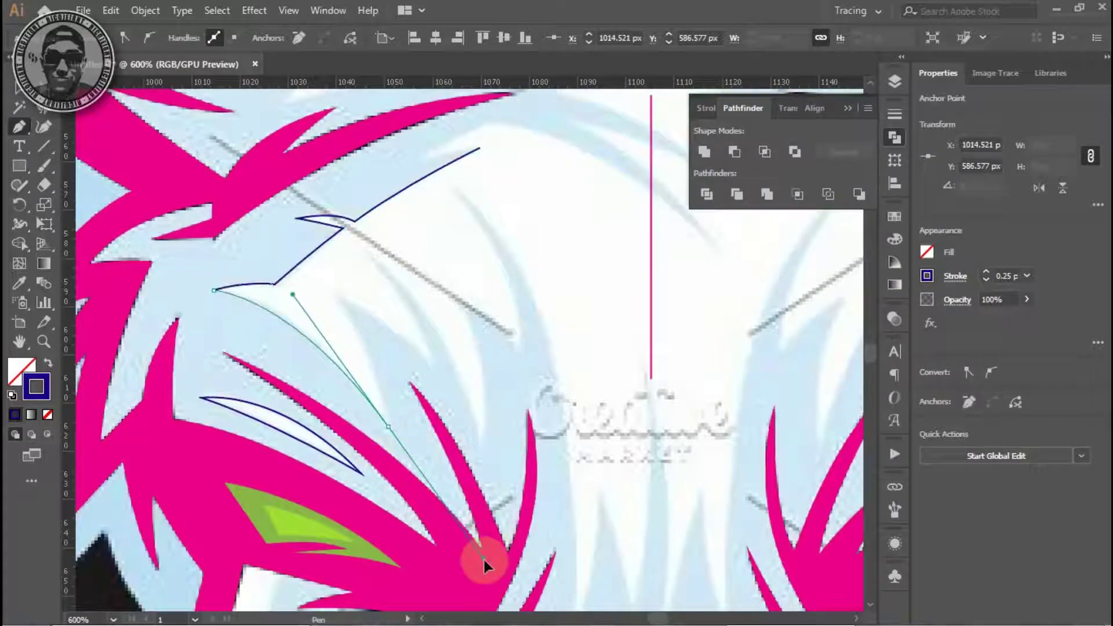
pyautogui.click(374, 261)
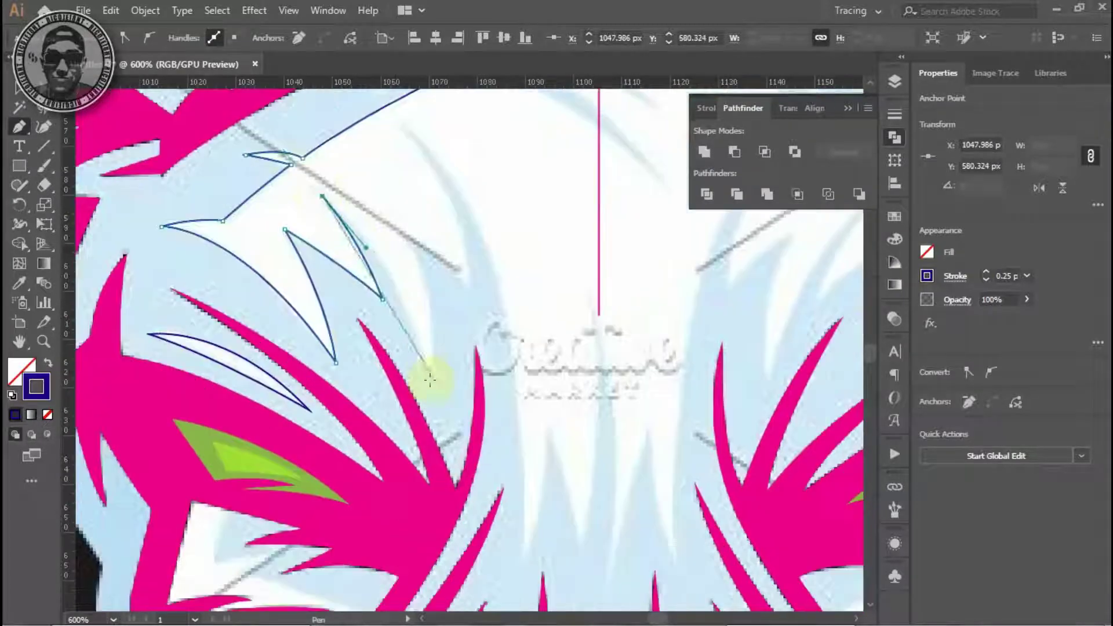
pyautogui.moveTo(423, 372); pyautogui.dragTo(397, 377)
pyautogui.moveTo(411, 259); pyautogui.dragTo(325, 288)
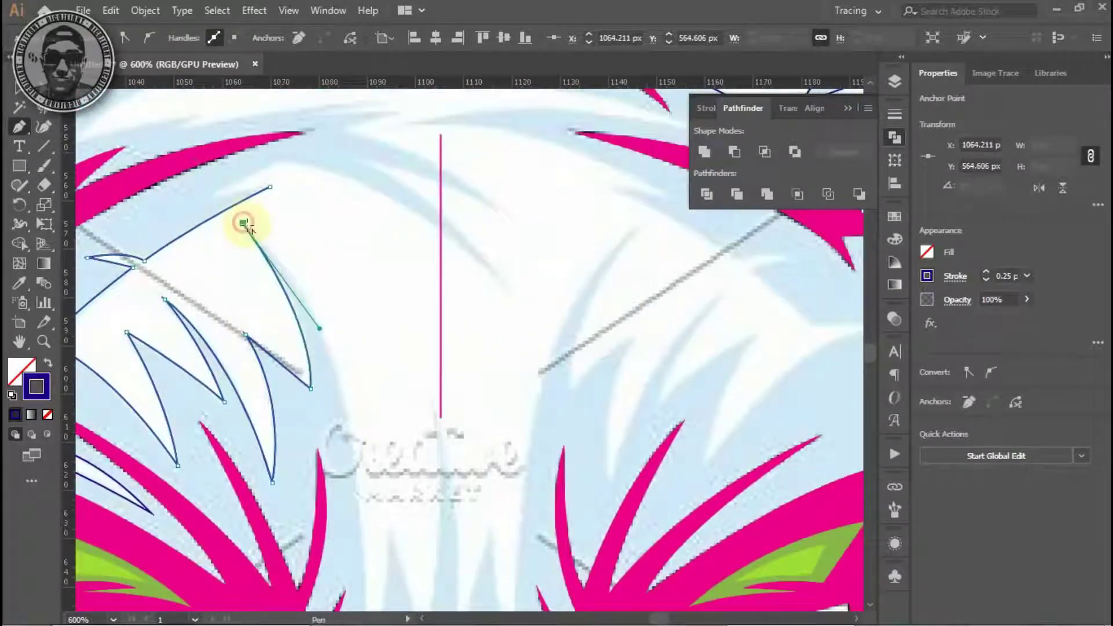
pyautogui.scroll(-3, 357, 462)
pyautogui.scroll(-3, 358, 462)
pyautogui.moveTo(352, 465); pyautogui.dragTo(383, 264)
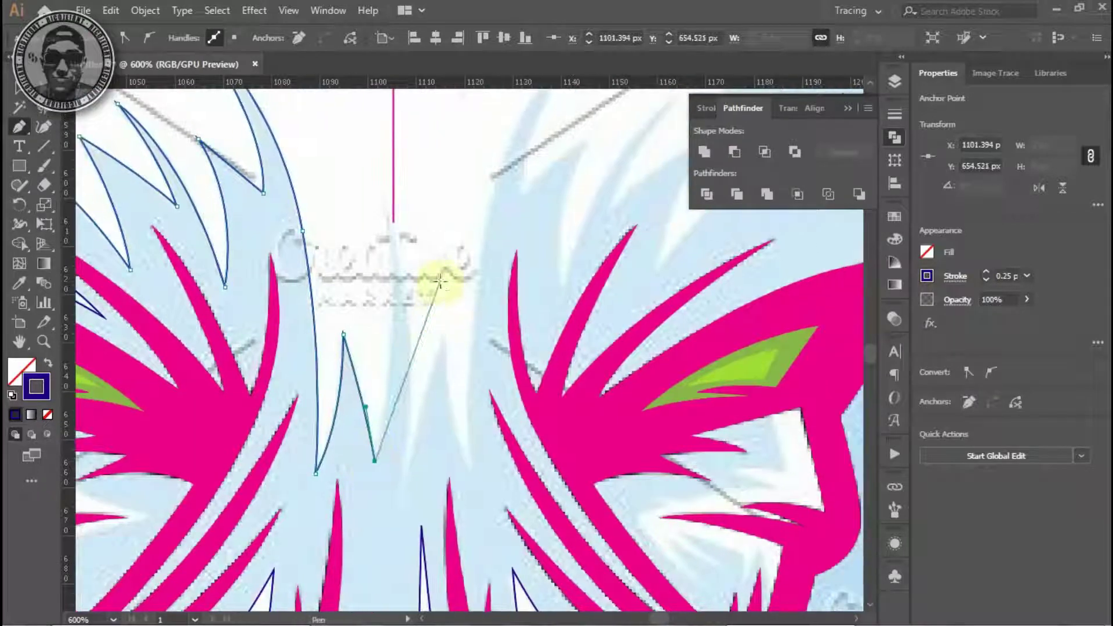
pyautogui.keyDown('ctrl'); pyautogui.click(425, 206); pyautogui.keyUp('ctrl')
# Move the mirrored fur tuft group toward the centre of the face.
pyautogui.click(298, 303)
pyautogui.moveTo(519, 291)
pyautogui.mouseDown()
pyautogui.moveTo(639, 315)
pyautogui.moveTo(417, 390)
pyautogui.mouseUp()
pyautogui.hotkey('ctrl', '+')
# Pen-trace the centre forehead tuft with a curved lower edge.
pyautogui.press('p')
pyautogui.click(415, 552)
pyautogui.moveTo(365, 148); pyautogui.dragTo(365, 148)
pyautogui.moveTo(385, 525); pyautogui.dragTo(359, 571)
pyautogui.keyDown('ctrl'); pyautogui.click(395, 417); pyautogui.keyUp('ctrl')
pyautogui.hotkey('ctrl', '-')
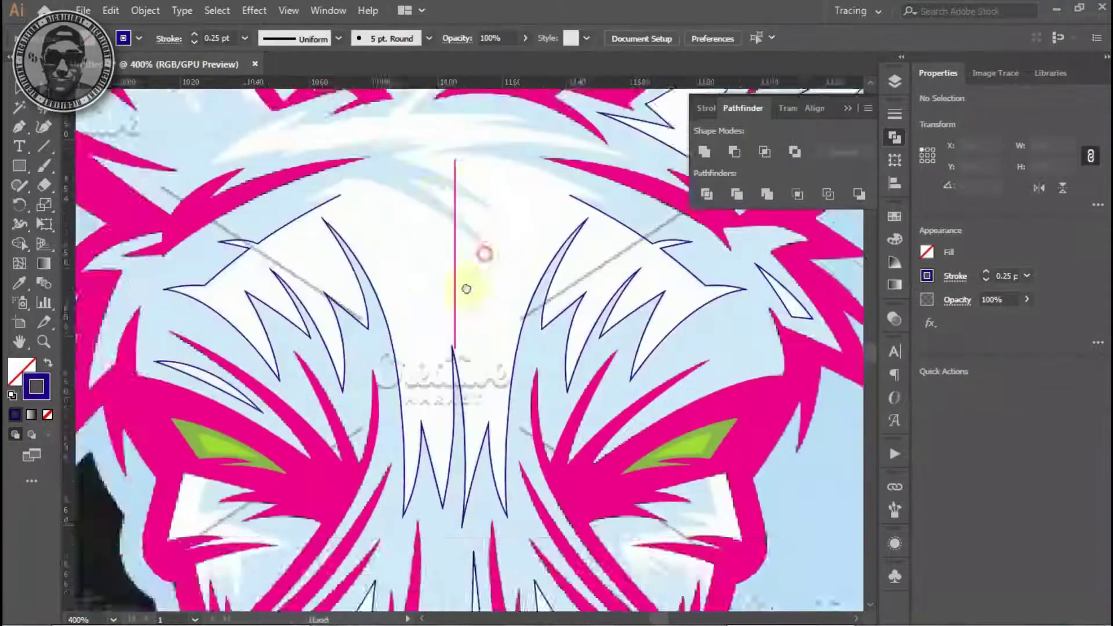
# Start tracing a fur tuft along the top of the head with a sharp corner.
pyautogui.hotkey('ctrl', '+')
pyautogui.press('p')
pyautogui.click(559, 453)
pyautogui.moveTo(405, 318); pyautogui.dragTo(303, 265)
pyautogui.keyDown('alt'); pyautogui.click(404, 317); pyautogui.keyUp('alt')
pyautogui.moveTo(389, 286); pyautogui.dragTo(600, 331)
pyautogui.hotkey('ctrl', '+')
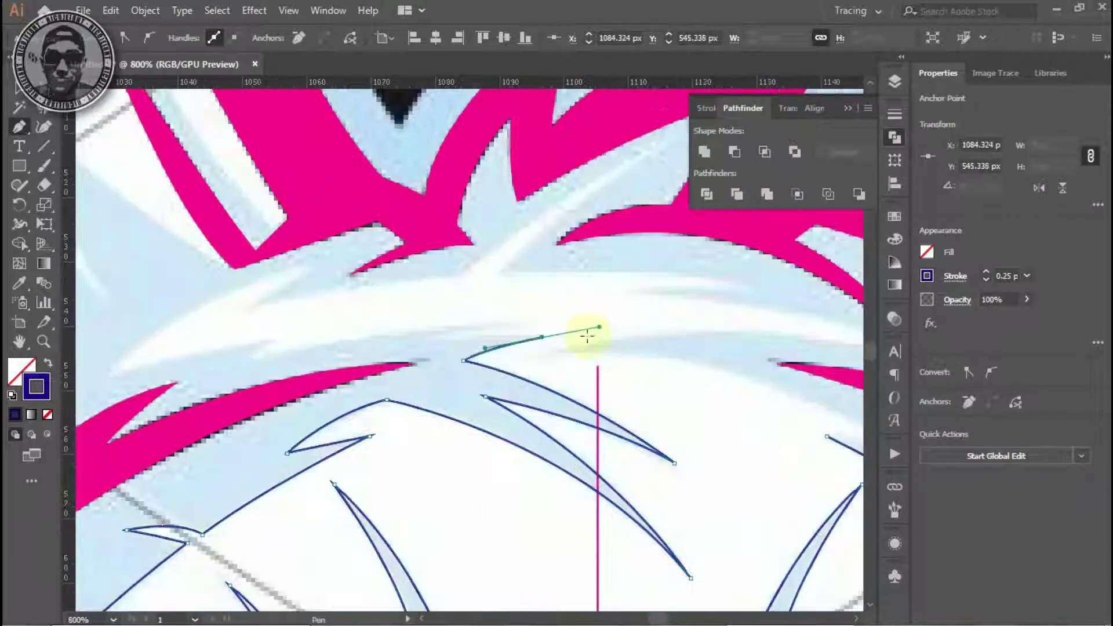
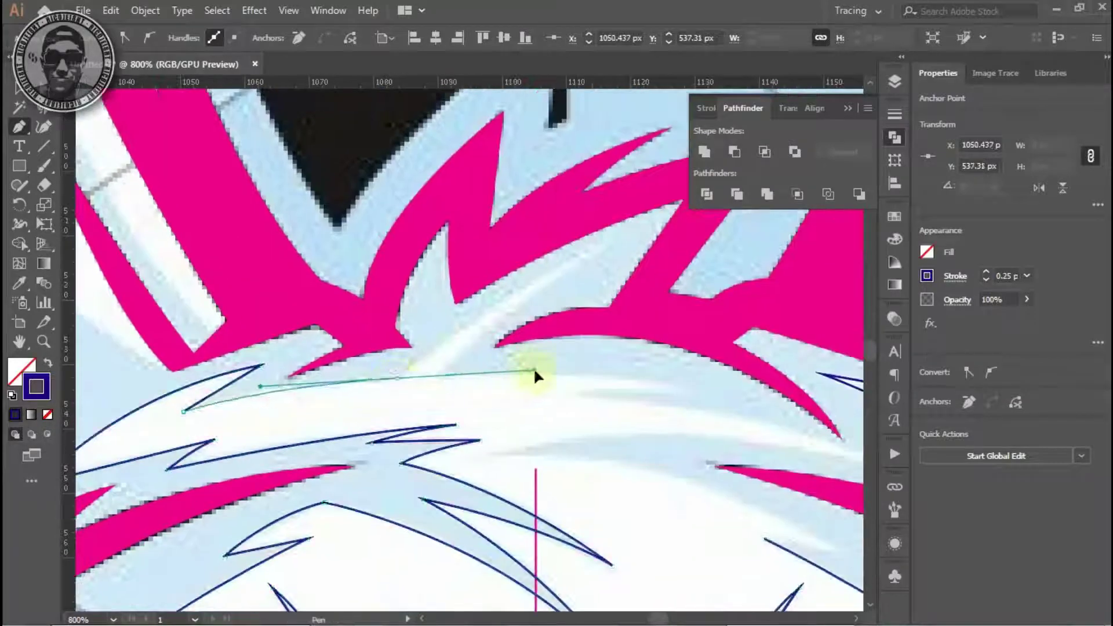
# Trace a pen-tool outline around a white fur strand at the top of the head.
pyautogui.moveTo(440, 296); pyautogui.dragTo(442, 296)
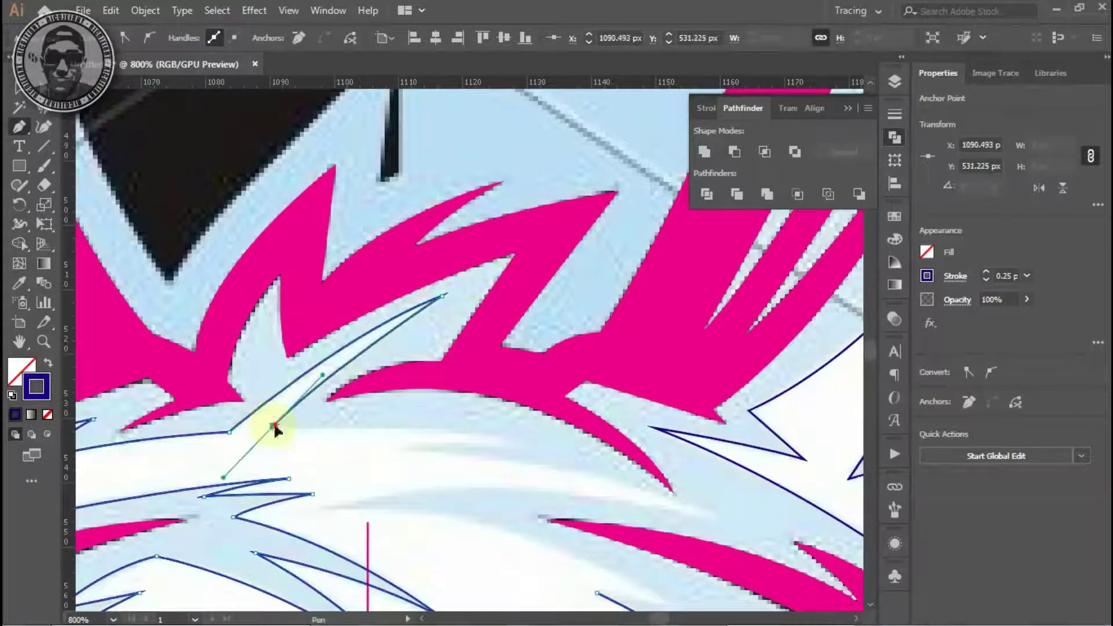
pyautogui.click(504, 404)
pyautogui.click(395, 410)
pyautogui.click(572, 448)
pyautogui.moveTo(254, 338); pyautogui.dragTo(182, 346)
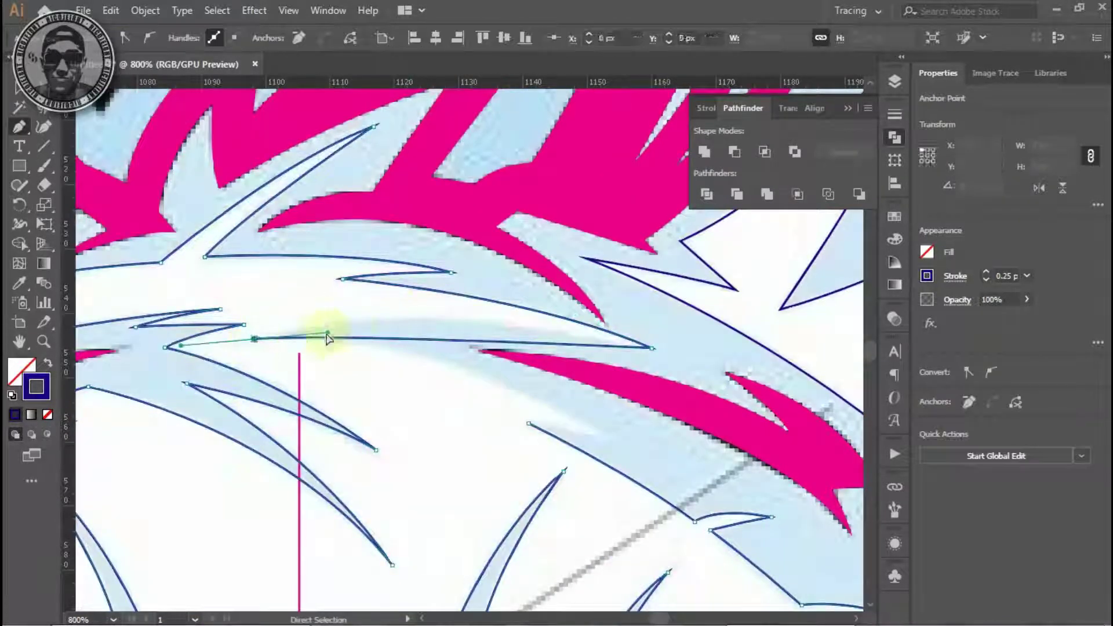
pyautogui.scroll(-3, 373, 365)
pyautogui.click(546, 333)
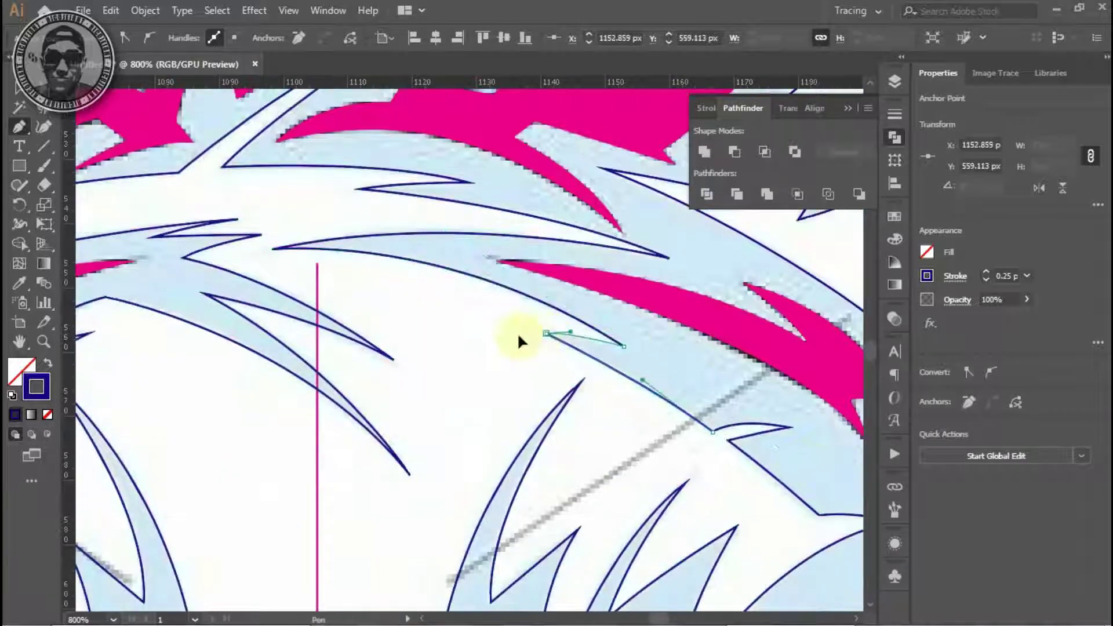
pyautogui.scroll(-5, 517, 332)
pyautogui.scroll(3, 438, 184)
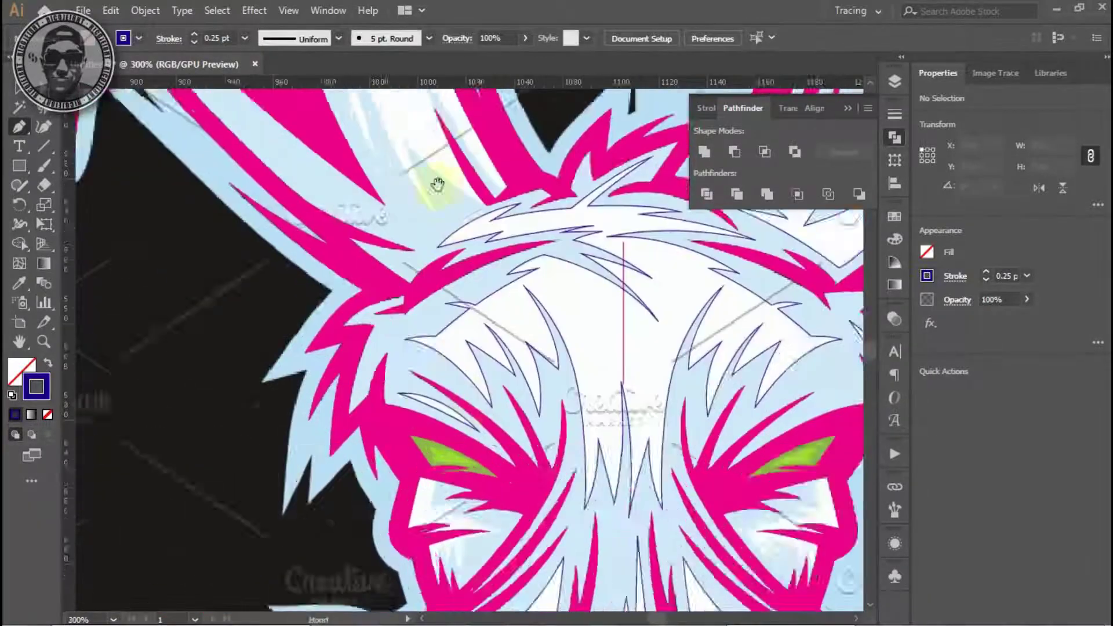
pyautogui.scroll(2, 438, 184)
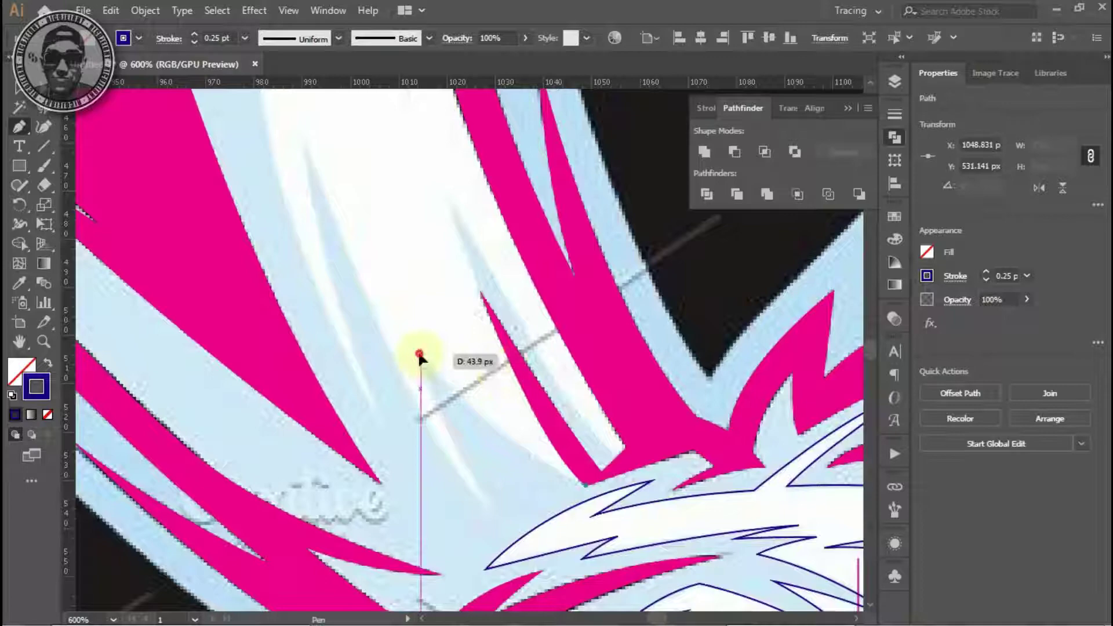
# Outline a curved fur strand running up the left ear to its tip.
pyautogui.moveTo(421, 354); pyautogui.dragTo(467, 472)
pyautogui.scroll(-1, 499, 513)
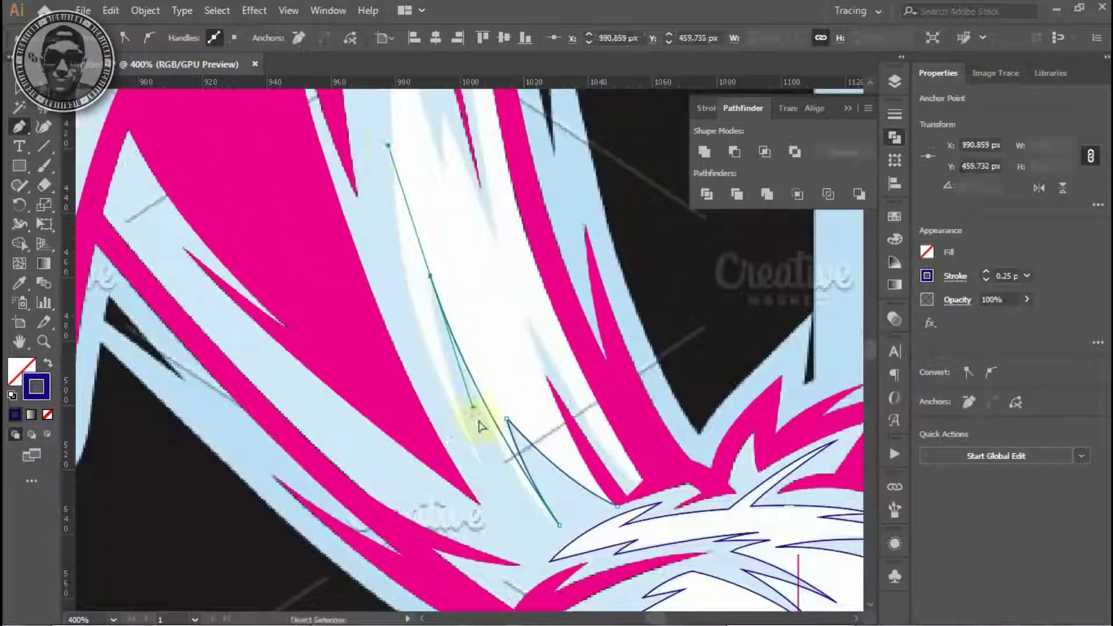
pyautogui.moveTo(430, 278); pyautogui.dragTo(530, 567)
pyautogui.scroll(3, 413, 318)
pyautogui.scroll(3, 397, 218)
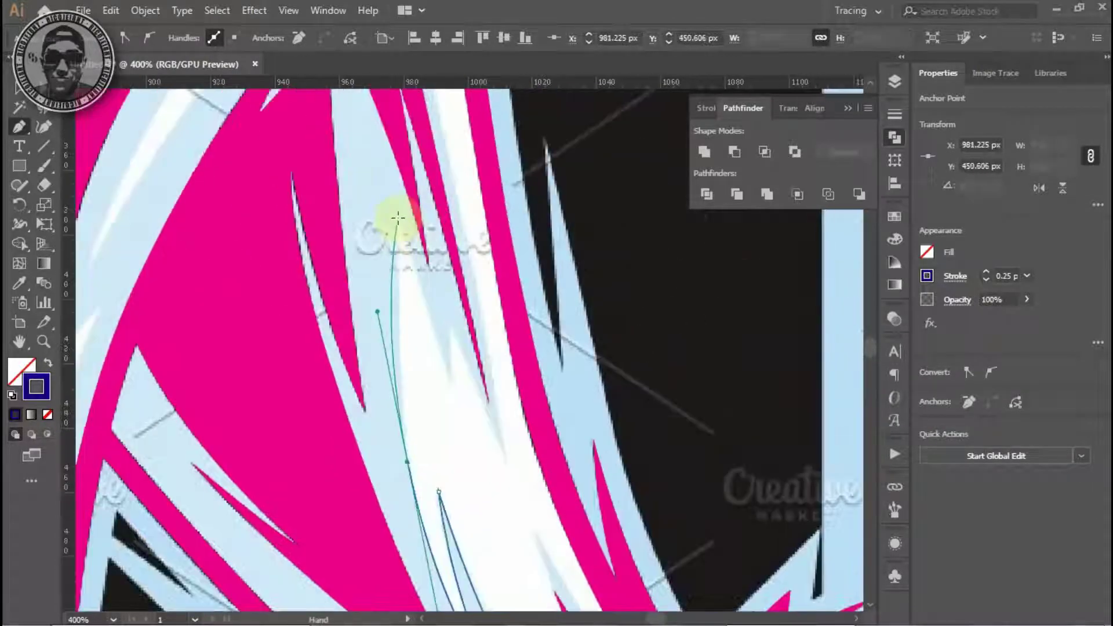
pyautogui.click(505, 460)
pyautogui.moveTo(482, 274); pyautogui.dragTo(495, 388)
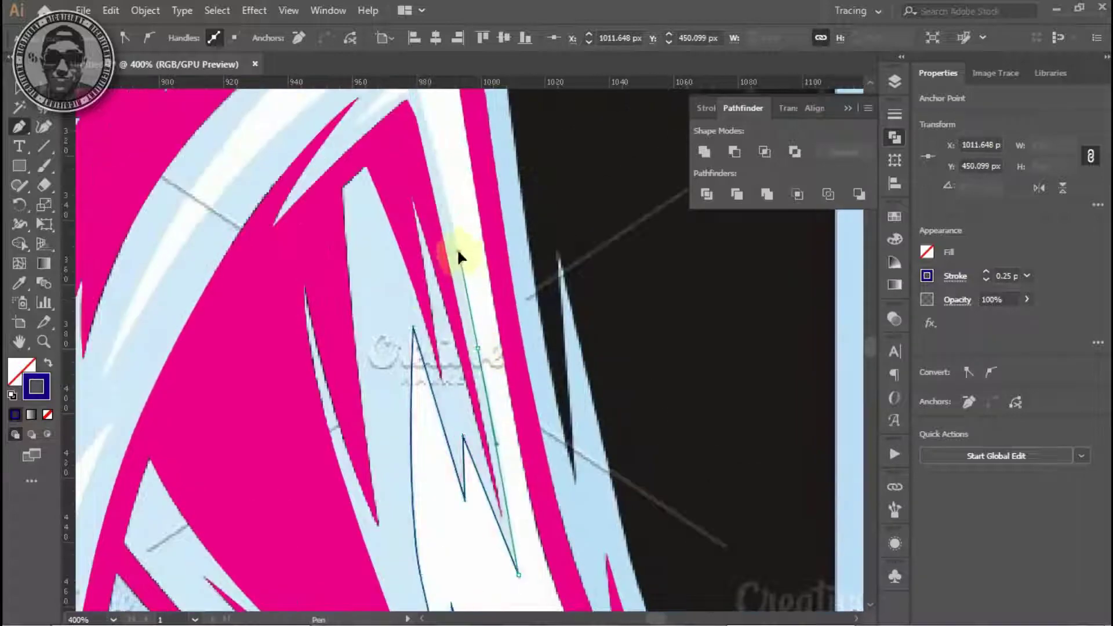
pyautogui.click(460, 258)
pyautogui.moveTo(405, 116); pyautogui.dragTo(432, 265)
pyautogui.click(442, 233)
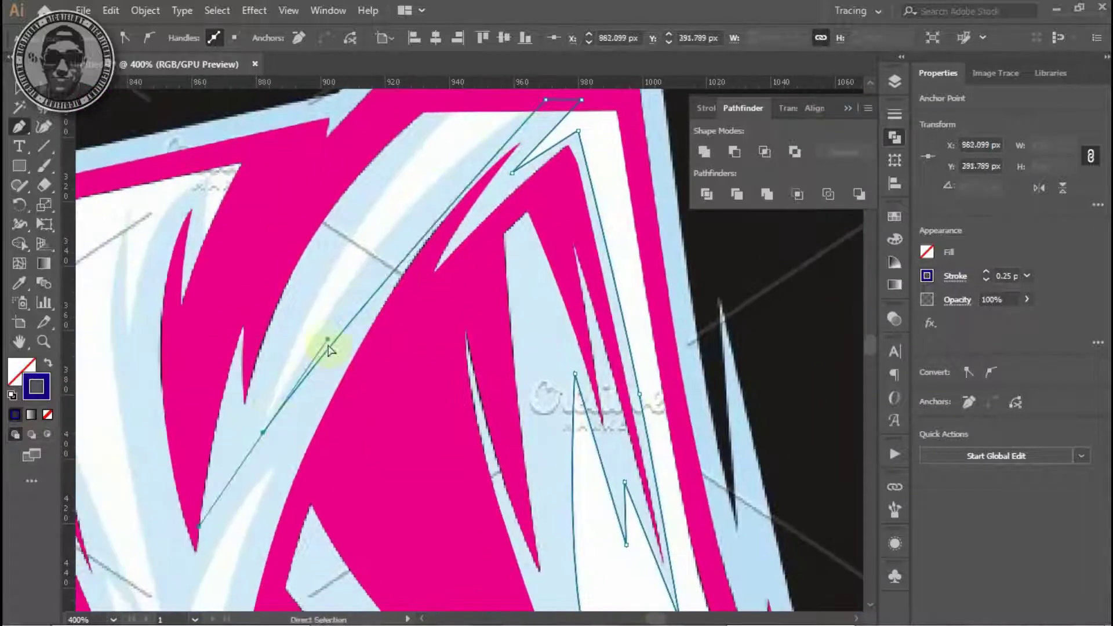
pyautogui.moveTo(317, 215); pyautogui.dragTo(371, 152)
pyautogui.moveTo(222, 367); pyautogui.dragTo(164, 366)
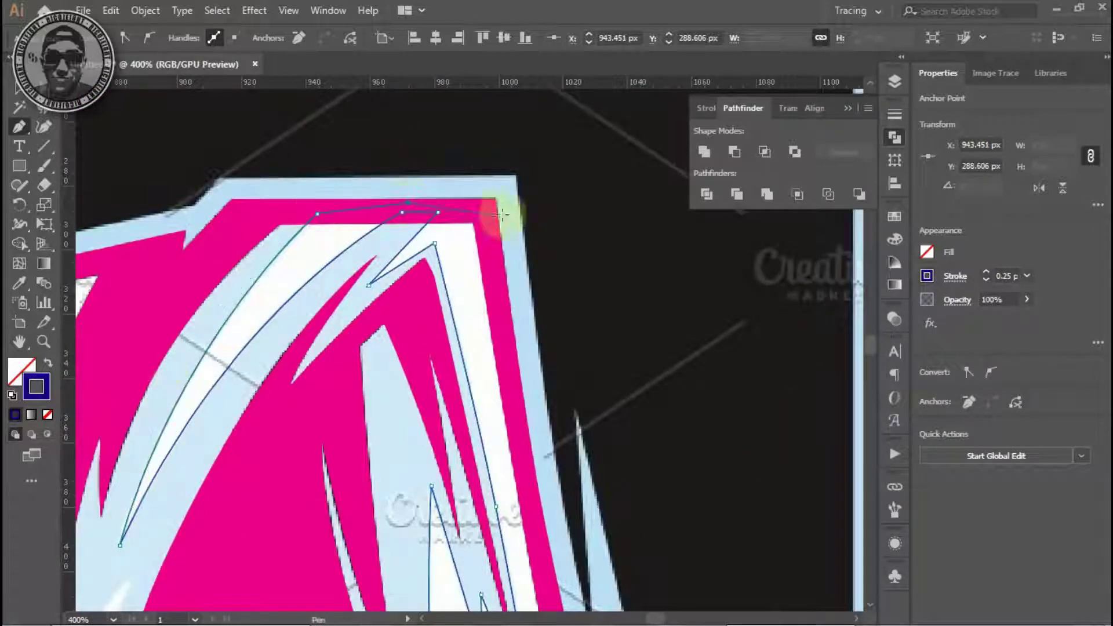
# Outline another fur strand in the lower left ear and finish the path.
pyautogui.scroll(-10, 489, 215)
pyautogui.hscroll(5, 492, 442)
pyautogui.click(451, 443)
pyautogui.moveTo(291, 240); pyautogui.dragTo(436, 287)
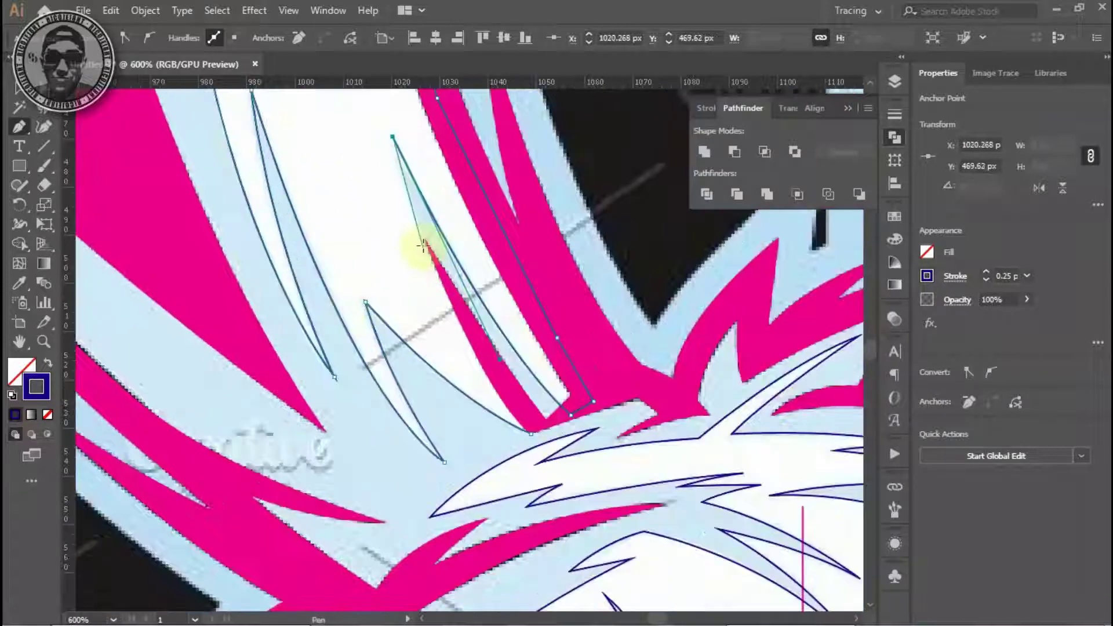
pyautogui.scroll(-3, 438, 280)
pyautogui.scroll(5, 438, 280)
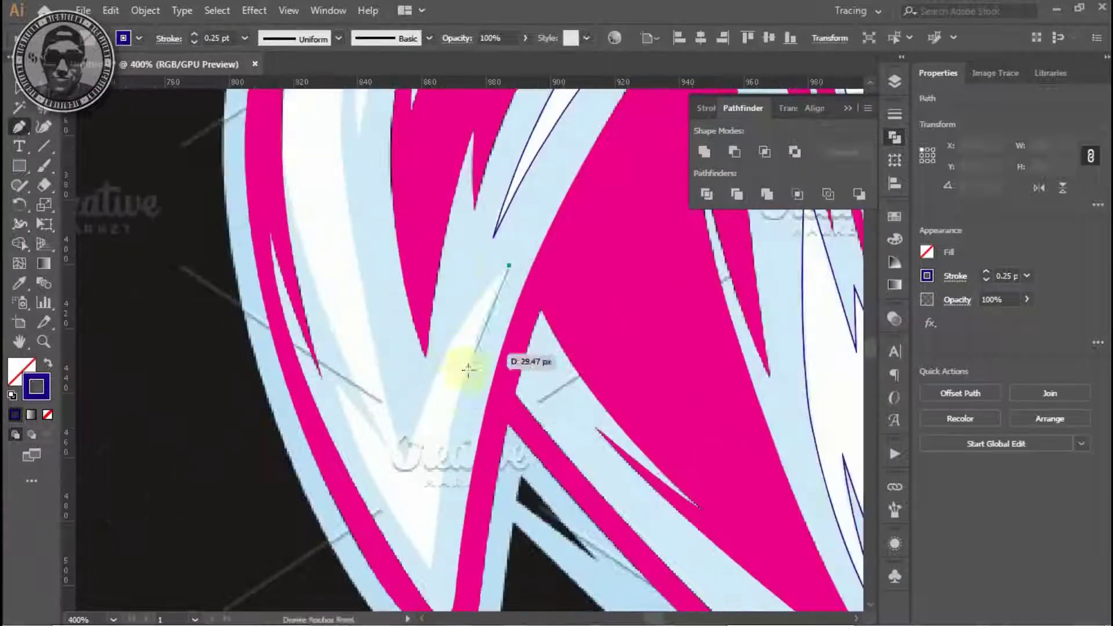
pyautogui.moveTo(497, 307); pyautogui.dragTo(435, 455)
pyautogui.click(435, 454)
pyautogui.scroll(2, 382, 336)
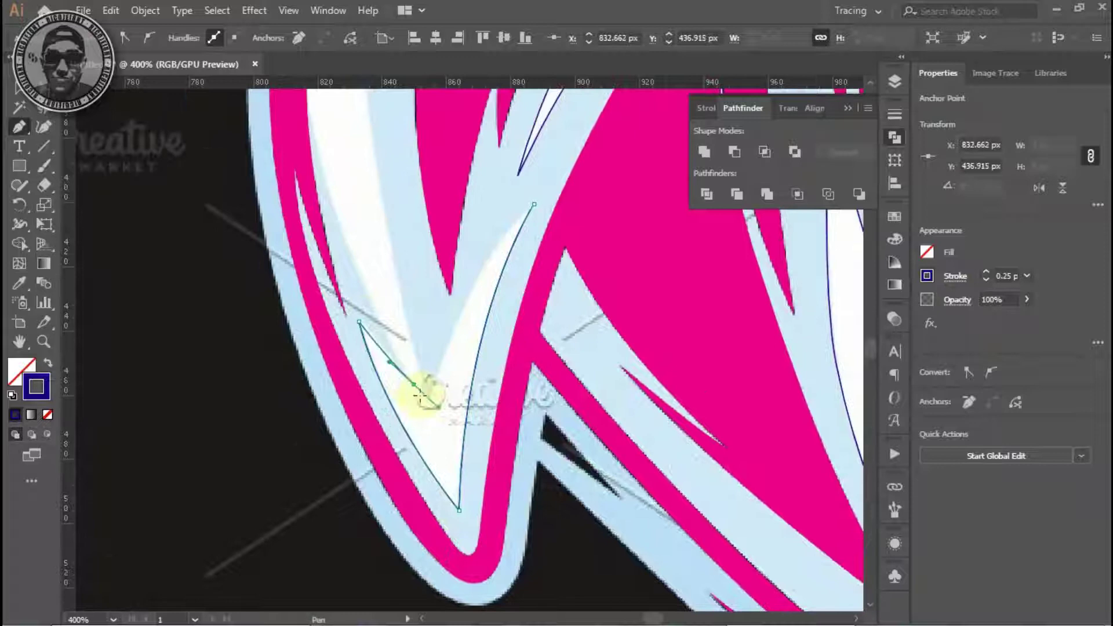
pyautogui.scroll(5, 406, 348)
pyautogui.click(328, 206)
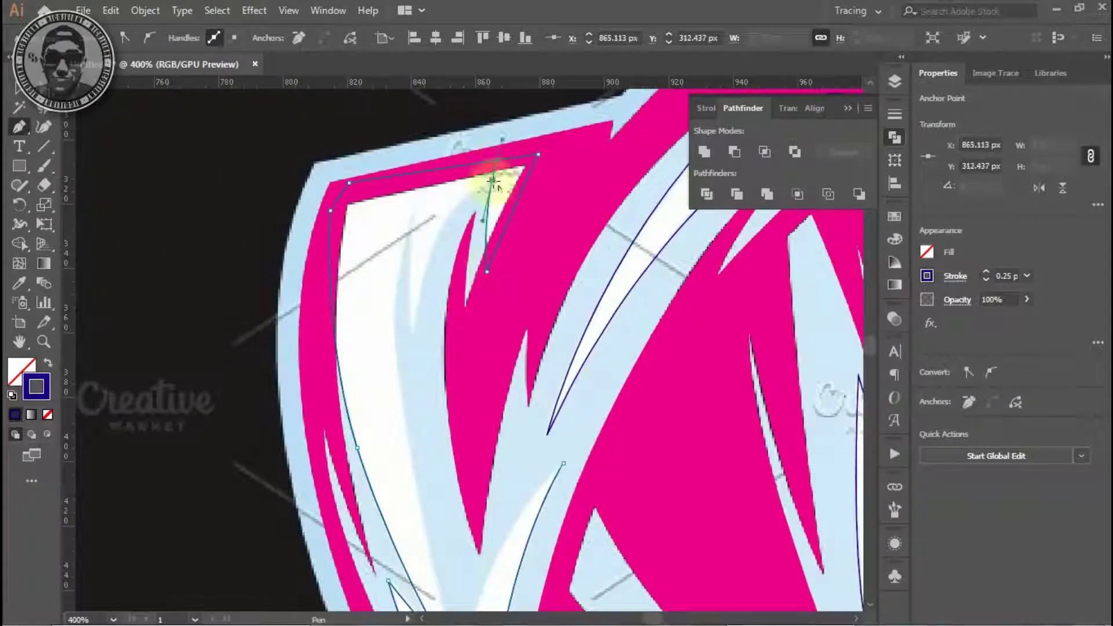
pyautogui.scroll(-2, 417, 441)
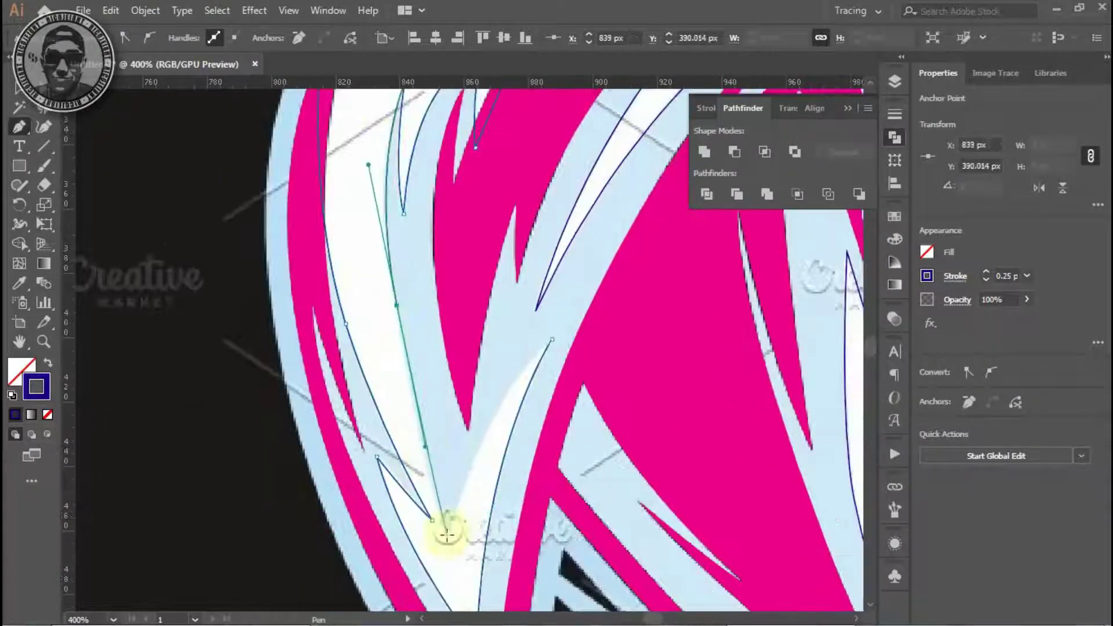
pyautogui.keyDown('ctrl'); pyautogui.click(514, 286); pyautogui.keyUp('ctrl')
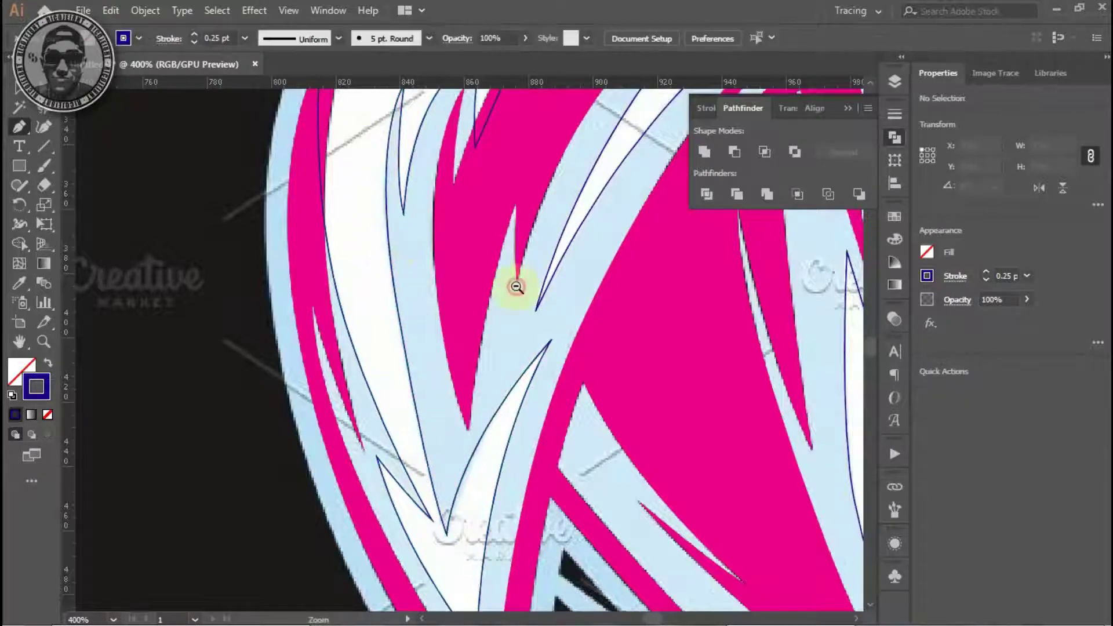
# Trace the jagged white fur patch beneath the left eye.
pyautogui.scroll(-3, 385, 455)
pyautogui.scroll(2, 360, 371)
pyautogui.scroll(3, 360, 371)
pyautogui.click(560, 373)
pyautogui.click(455, 400)
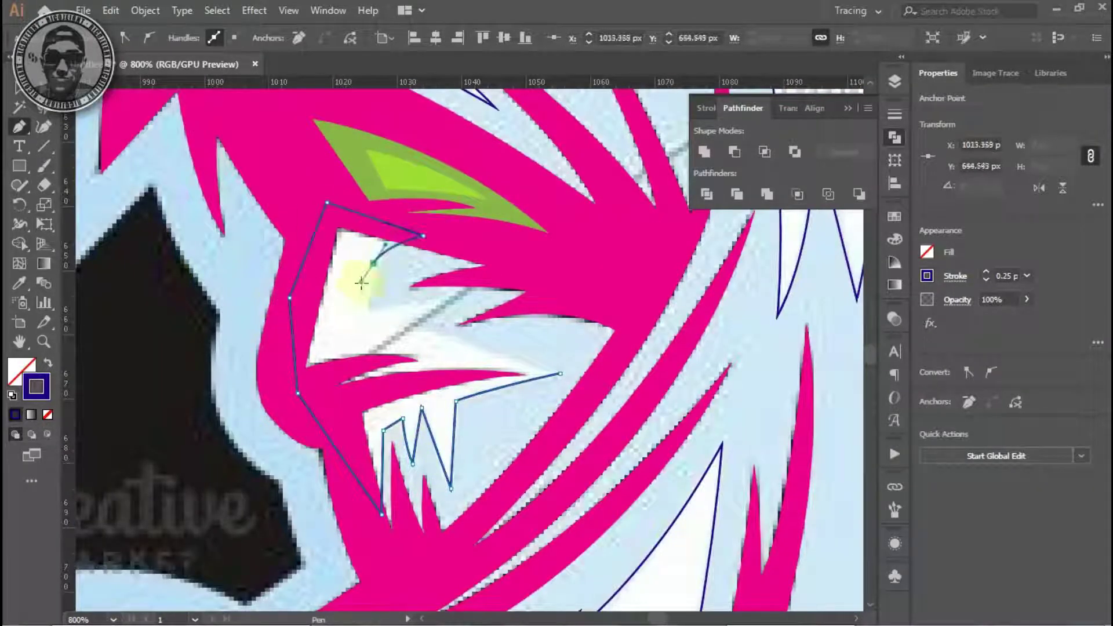
pyautogui.keyDown('ctrl'); pyautogui.click(578, 357); pyautogui.keyUp('ctrl')
# Trace a curved outline around the white fur patch under the right eye.
pyautogui.scroll(-3, 391, 379)
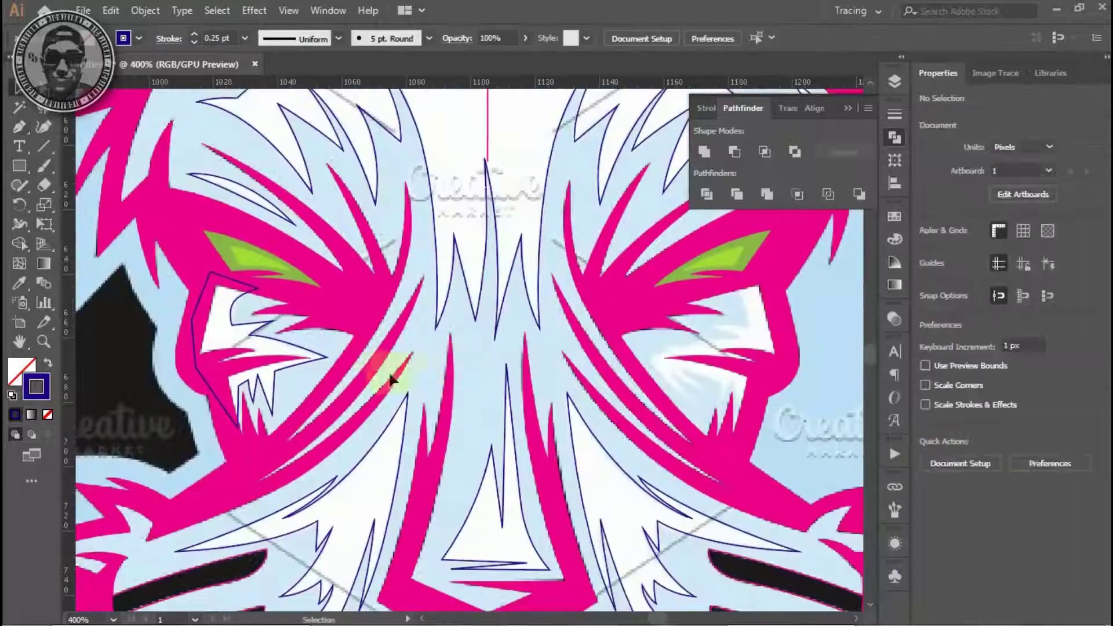
pyautogui.scroll(2, 512, 339)
pyautogui.moveTo(464, 303); pyautogui.dragTo(532, 323)
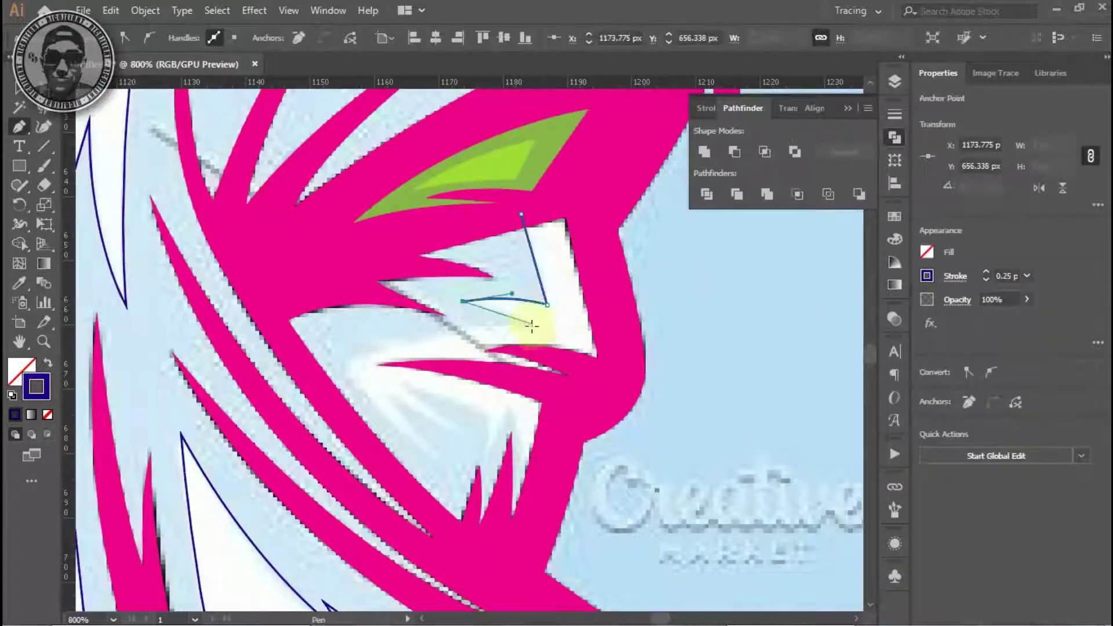
pyautogui.moveTo(363, 383); pyautogui.dragTo(435, 313)
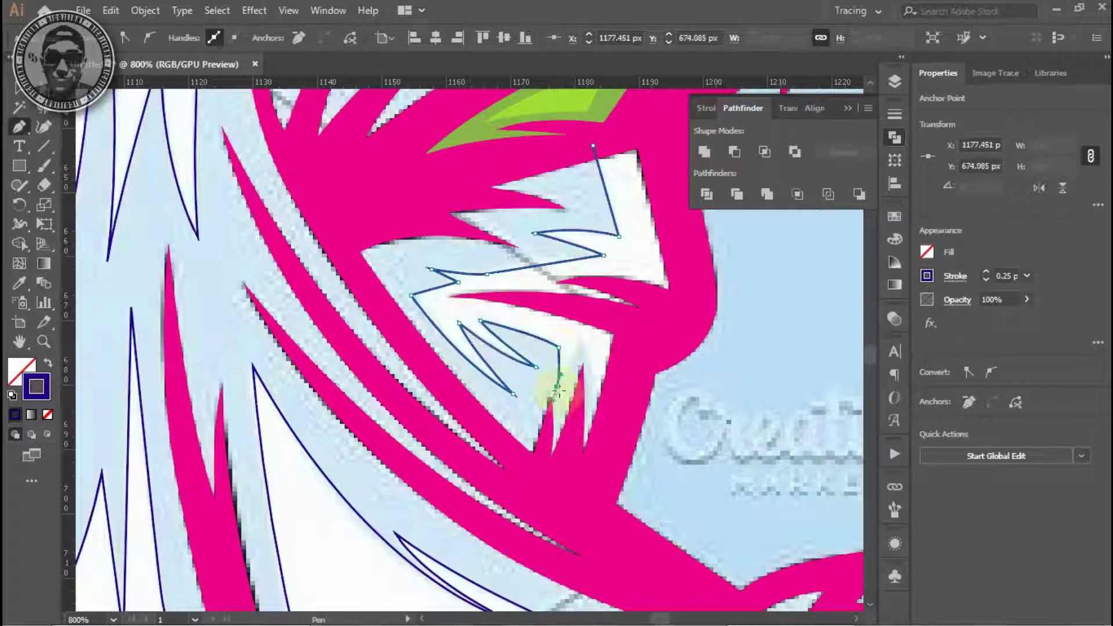
pyautogui.scroll(-3, 624, 136)
pyautogui.scroll(-3, 472, 298)
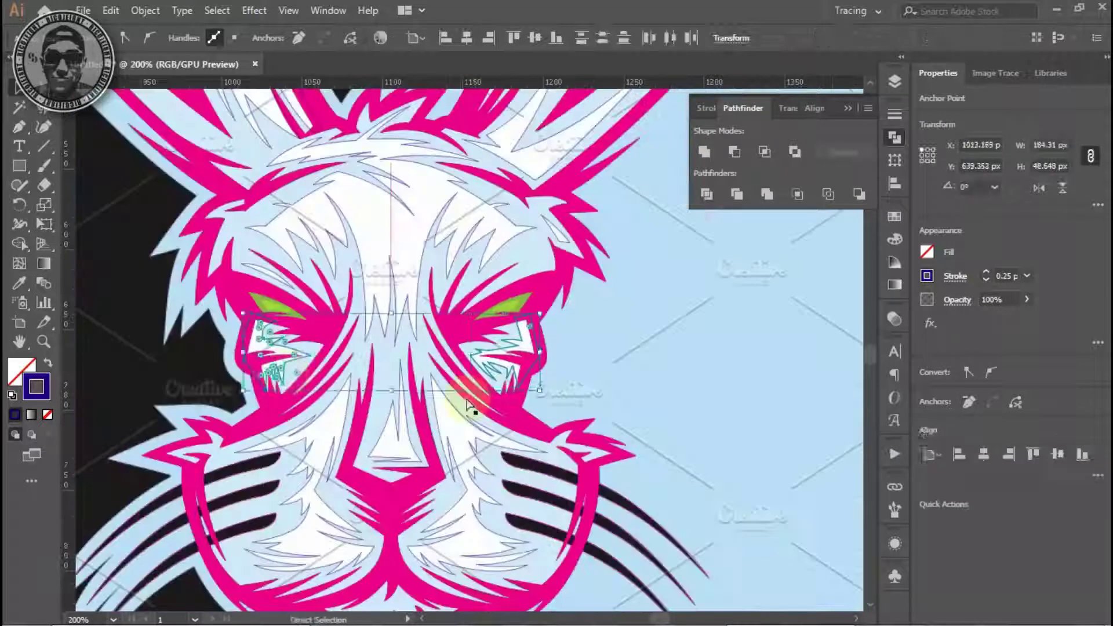
# Select the inner left-ear path together with the ear and eye fur strokes.
pyautogui.scroll(2, 459, 398)
pyautogui.keyDown('ctrl'); pyautogui.click(357, 268); pyautogui.keyUp('ctrl')
pyautogui.scroll(-5, 356, 268)
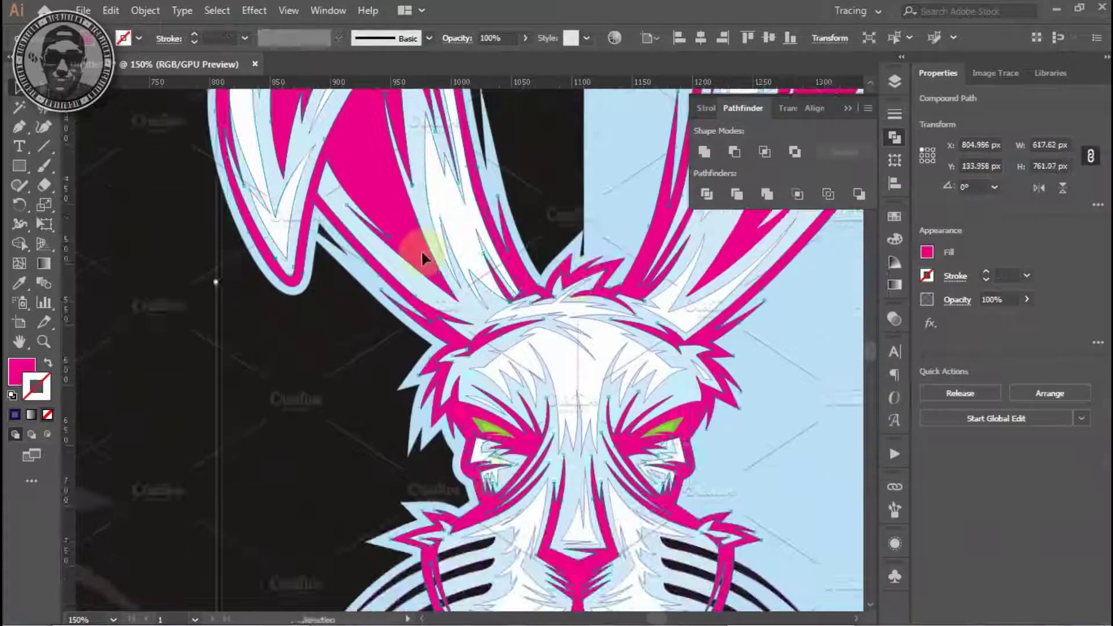
pyautogui.click(765, 152)
pyautogui.scroll(2, 416, 206)
pyautogui.hscroll(5, 496, 315)
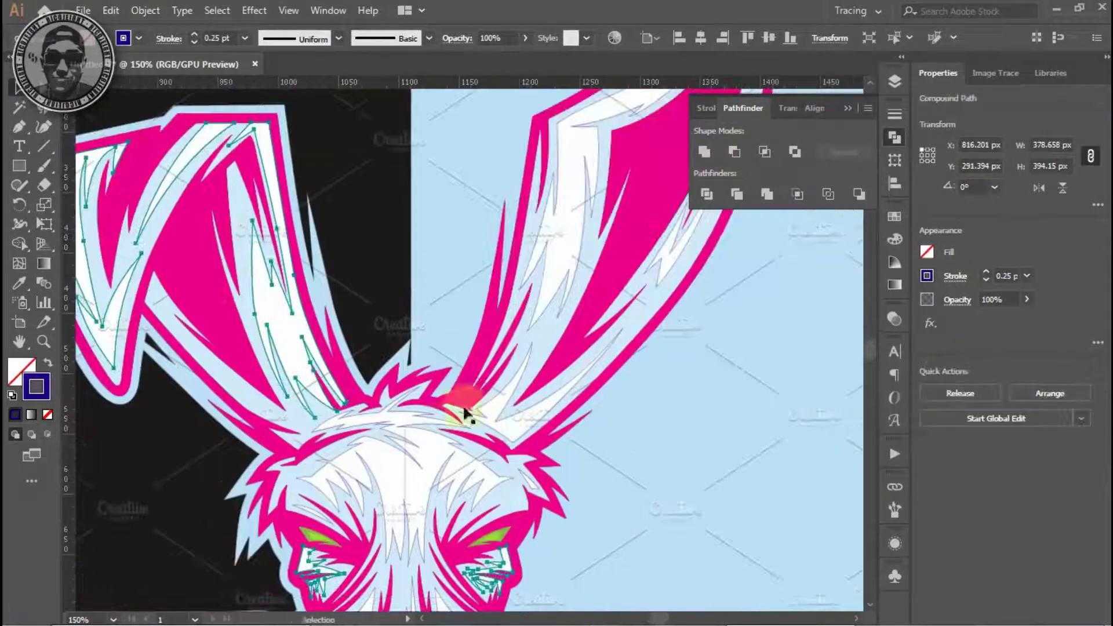
pyautogui.scroll(-5, 489, 406)
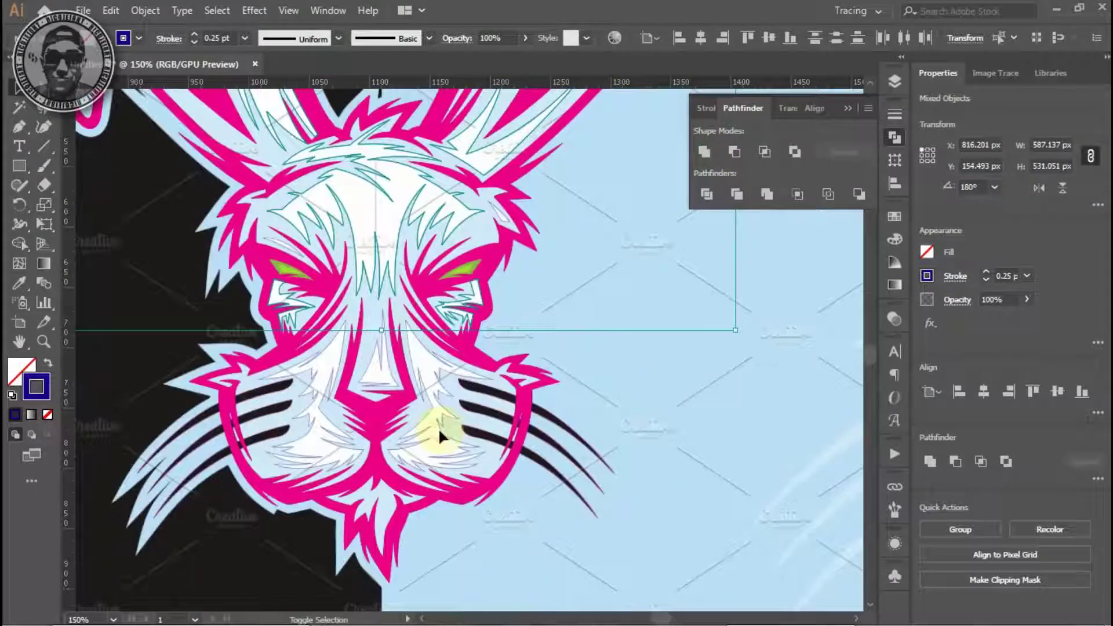
# Sample the white fur fill onto the traced shapes with the Eyedropper, then deselect and zoom out.
pyautogui.click(339, 433)
pyautogui.press('i')
pyautogui.scroll(-1, 440, 368)
pyautogui.press('v')
pyautogui.hotkey('ctrl', 'shift', 'a')
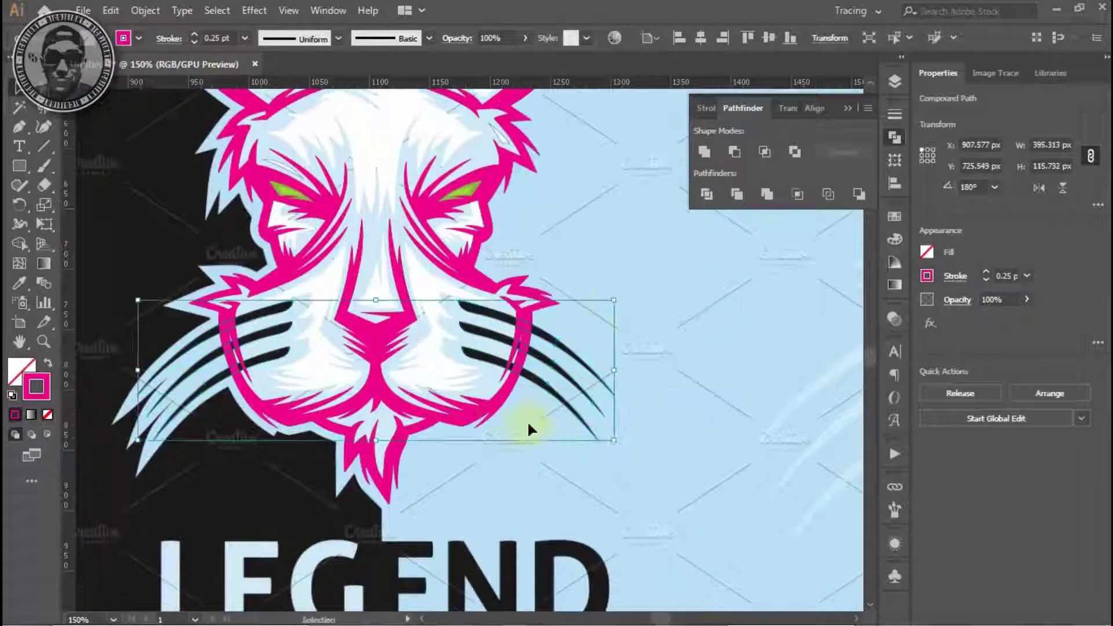
pyautogui.hotkey('ctrl', '1')
pyautogui.scroll(3, 568, 401)
pyautogui.click(293, 296)
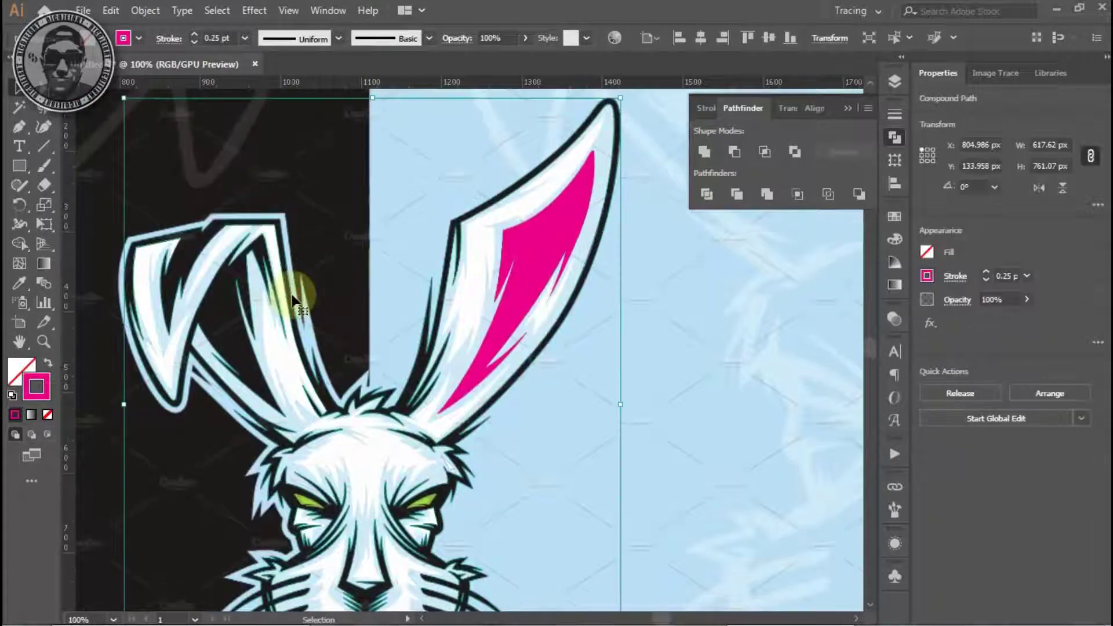
# Color the left inner ear with the right ear's pink using the Eyedropper.
pyautogui.hotkey('ctrl', '-')
pyautogui.press('i')
pyautogui.click(415, 226)
# Duplicate the rabbit silhouette as an unfilled outline with a 10 pt stroke.
pyautogui.hotkey('ctrl', 'c')
pyautogui.hotkey('ctrl', 'v')
pyautogui.hotkey('shift', 'x')
pyautogui.click(706, 108)
pyautogui.tripleClick(773, 132)
pyautogui.write('10')
pyautogui.press('Return')
pyautogui.rightClick(625, 282)
pyautogui.press('Escape')
# Move the outline copy by -700 px to align it and thicken the stroke to 12 pt.
pyautogui.hotkey('ctrl', '+')
pyautogui.hotkey('ctrl', '+')
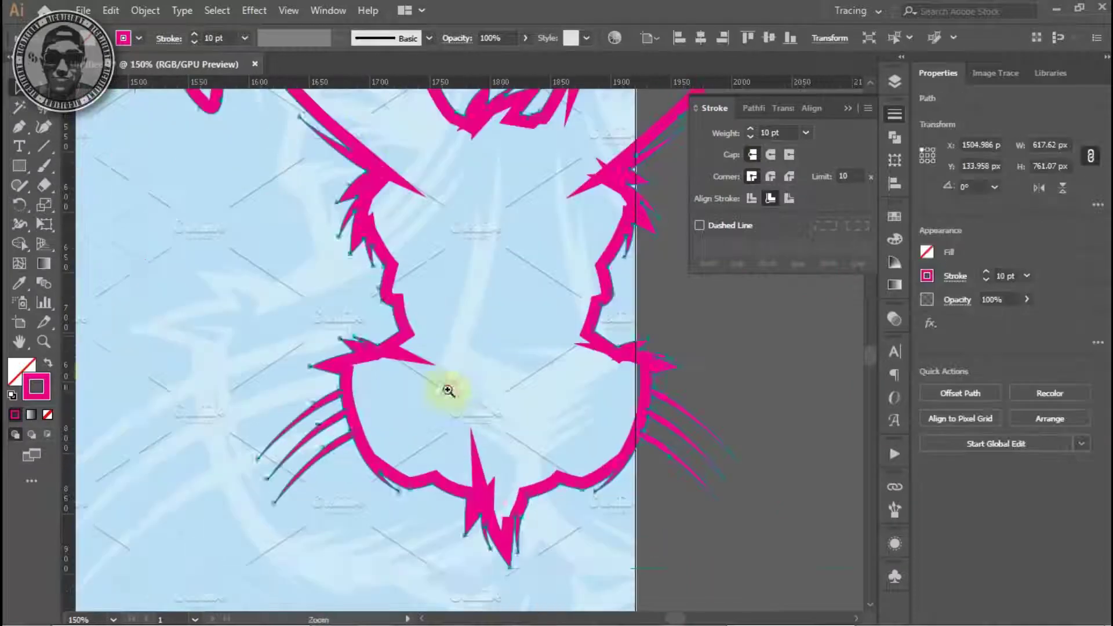
pyautogui.doubleClick(36, 387)
pyautogui.press('Return')
pyautogui.press('Return')
pyautogui.write('-700')
pyautogui.press('Return')
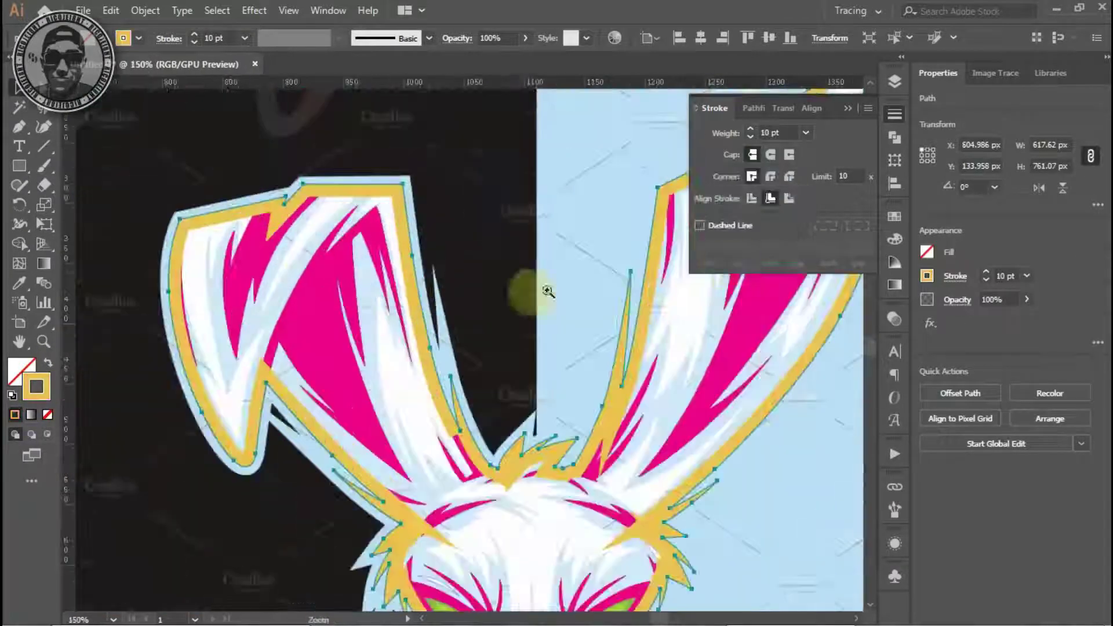
pyautogui.click(749, 130)
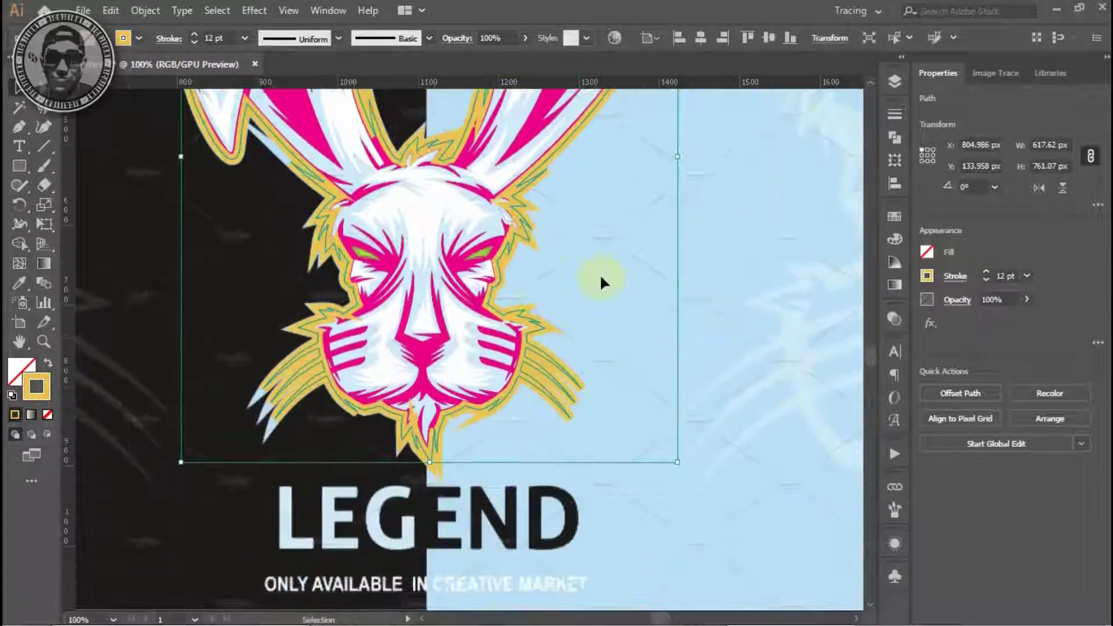
pyautogui.click(420, 409)
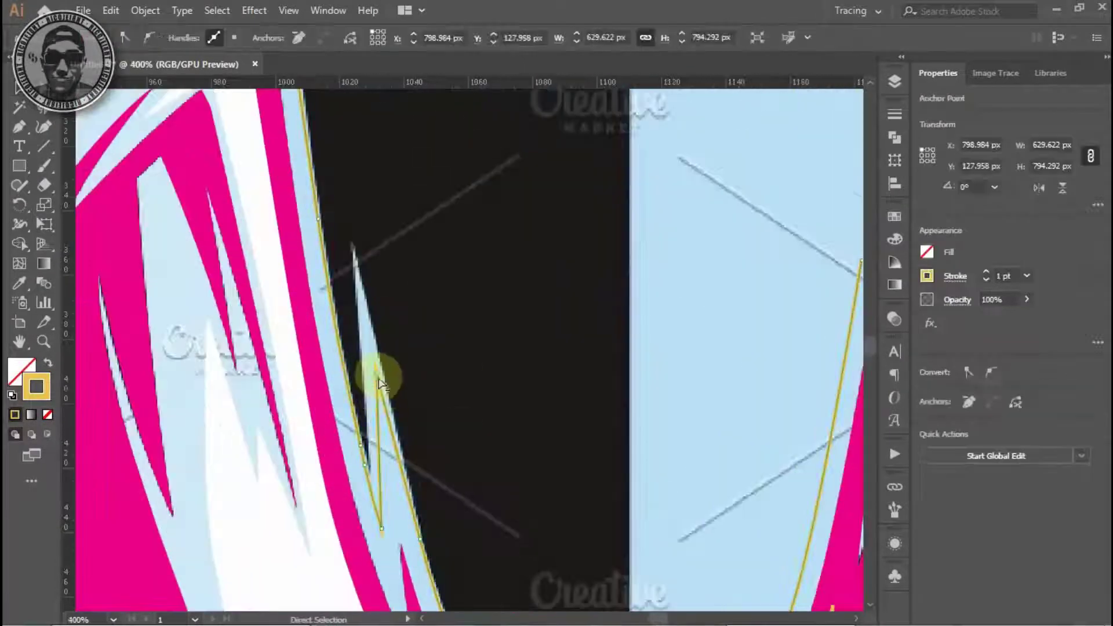
# Drag an outline anchor up to the fur spike tip and add an anchor on the path.
pyautogui.moveTo(378, 382); pyautogui.dragTo(354, 249)
pyautogui.press('p')
pyautogui.click(371, 398)
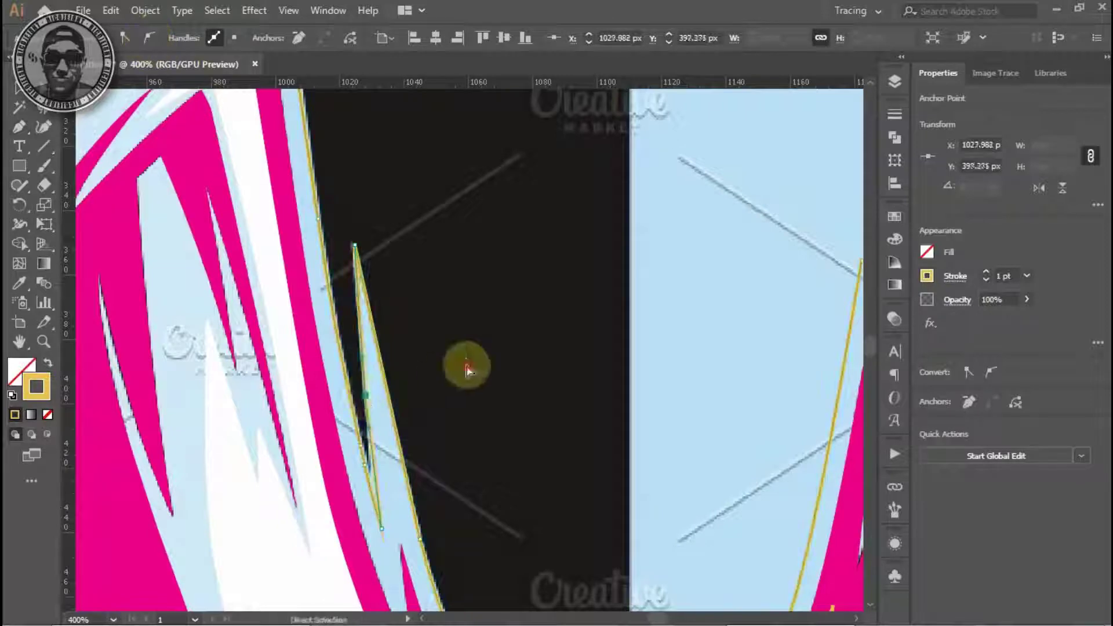
pyautogui.hotkey('ctrl', '+')
pyautogui.click(404, 351)
pyautogui.hotkey('ctrl', 'shift', 'a')
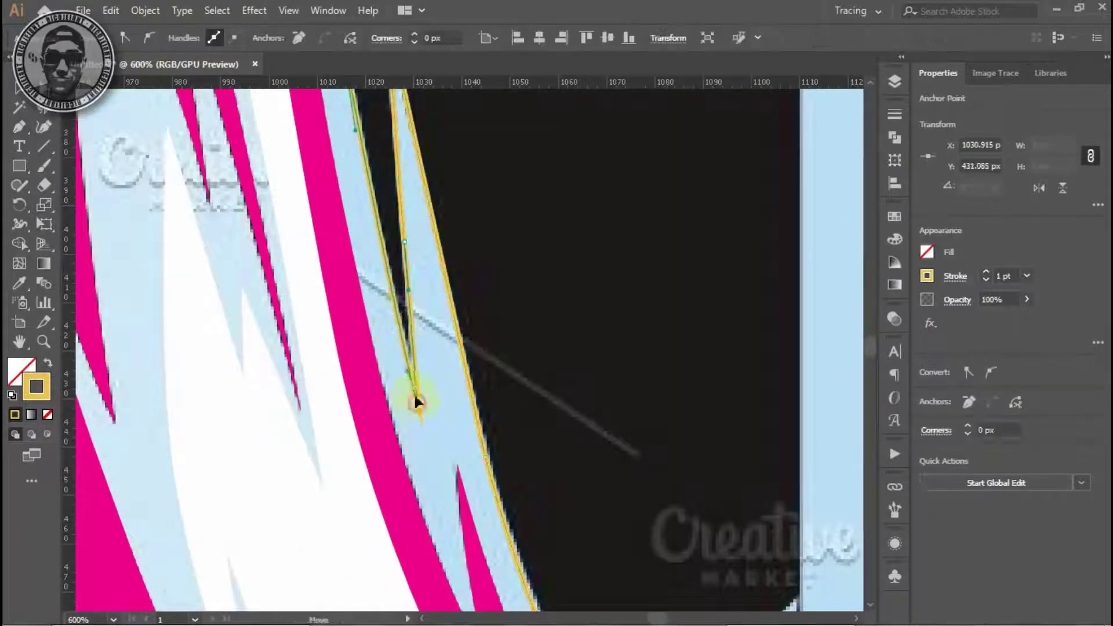
pyautogui.hotkey('ctrl', '-')
pyautogui.scroll(-2, 497, 366)
pyautogui.hscroll(3, 497, 365)
# Delete the stray left spike anchor and reconnect the opened outline path.
pyautogui.press('a')
pyautogui.click(470, 394)
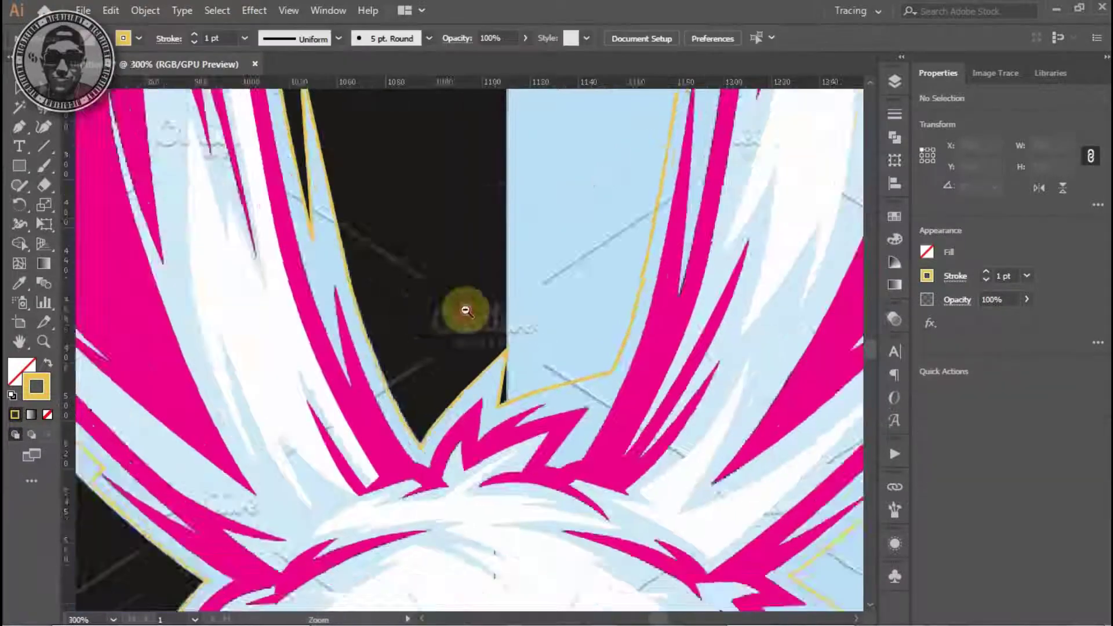
pyautogui.hscroll(-10, 440, 348)
pyautogui.click(455, 409)
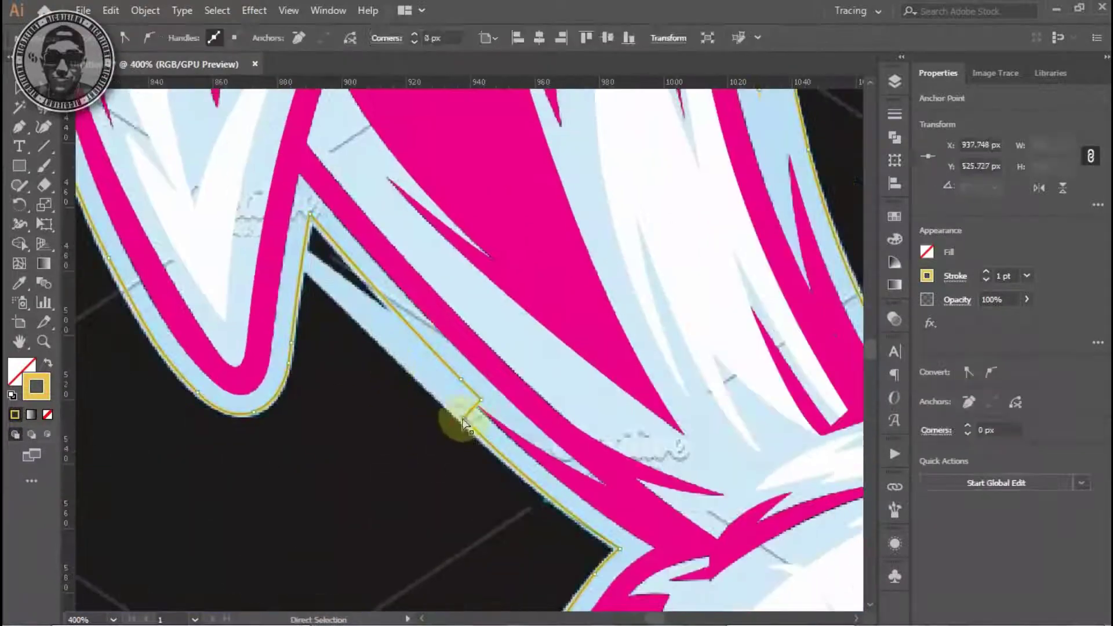
pyautogui.press('Delete')
pyautogui.hotkey('ctrl', 'shift', 'a')
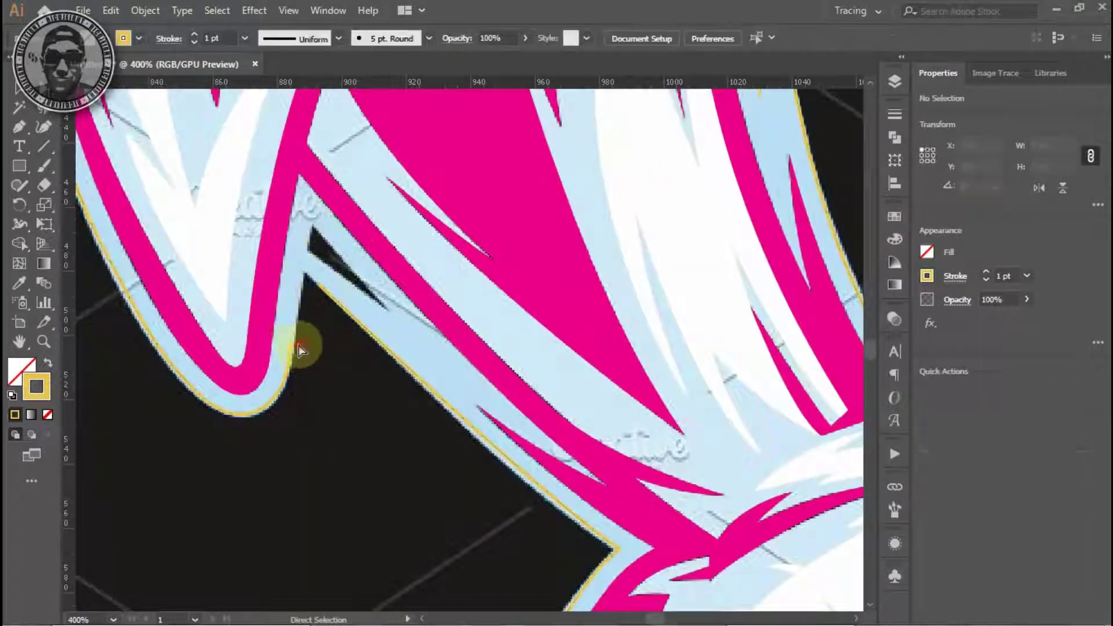
pyautogui.press('p')
pyautogui.click(291, 343)
pyautogui.click(319, 283)
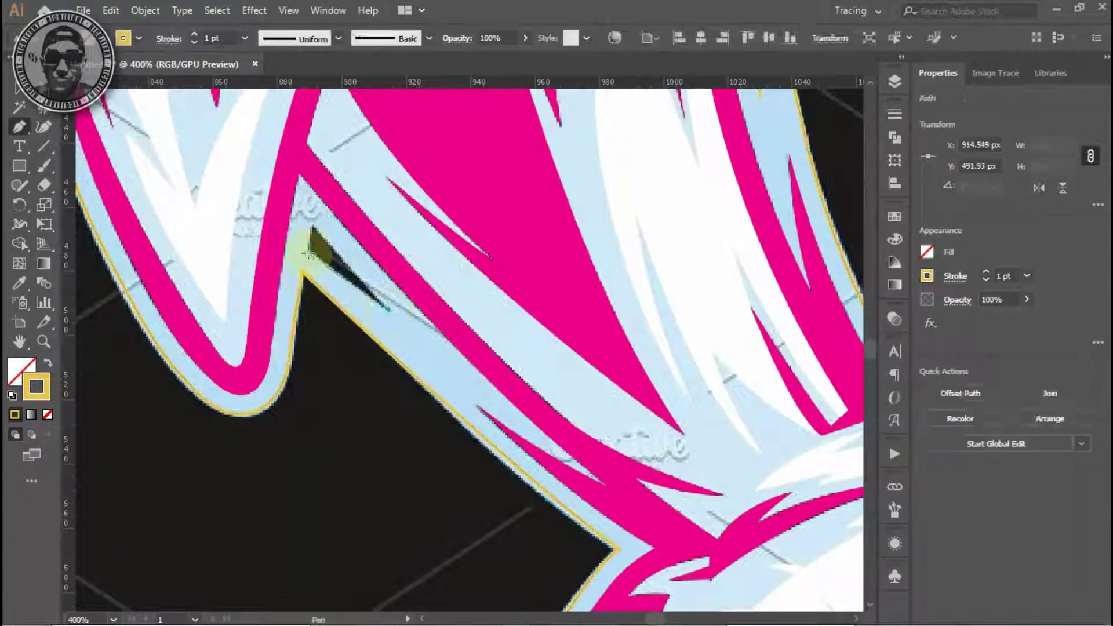
# Pull the anchor beside the ear up into a spike tip, then view as outlines.
pyautogui.scroll(-5, 385, 310)
pyautogui.scroll(-5, 528, 396)
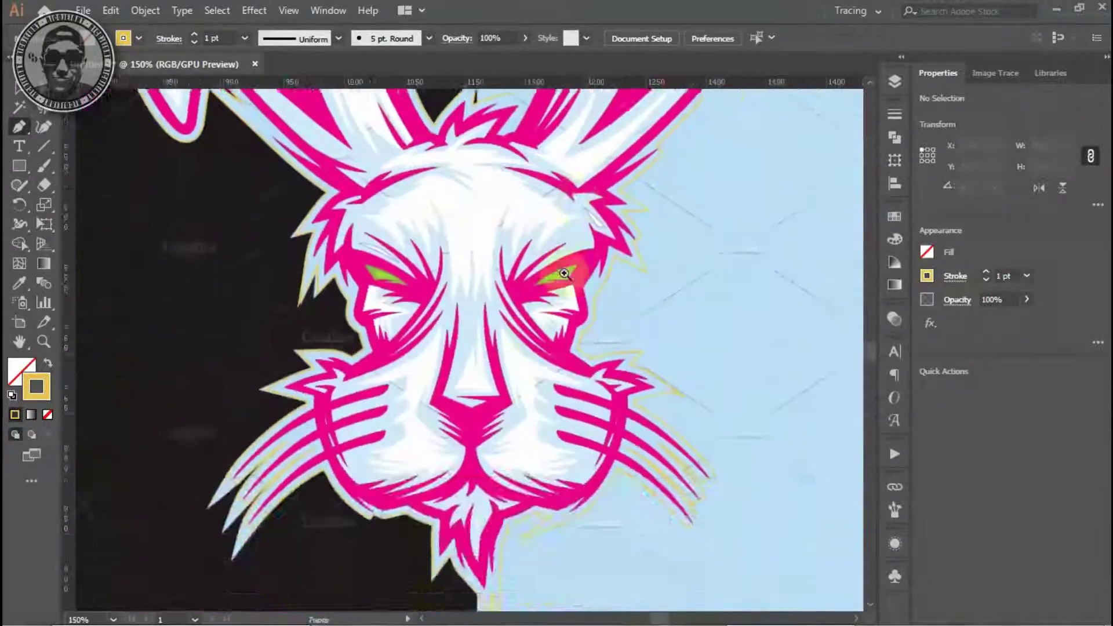
pyautogui.scroll(10, 473, 361)
pyautogui.click(517, 328)
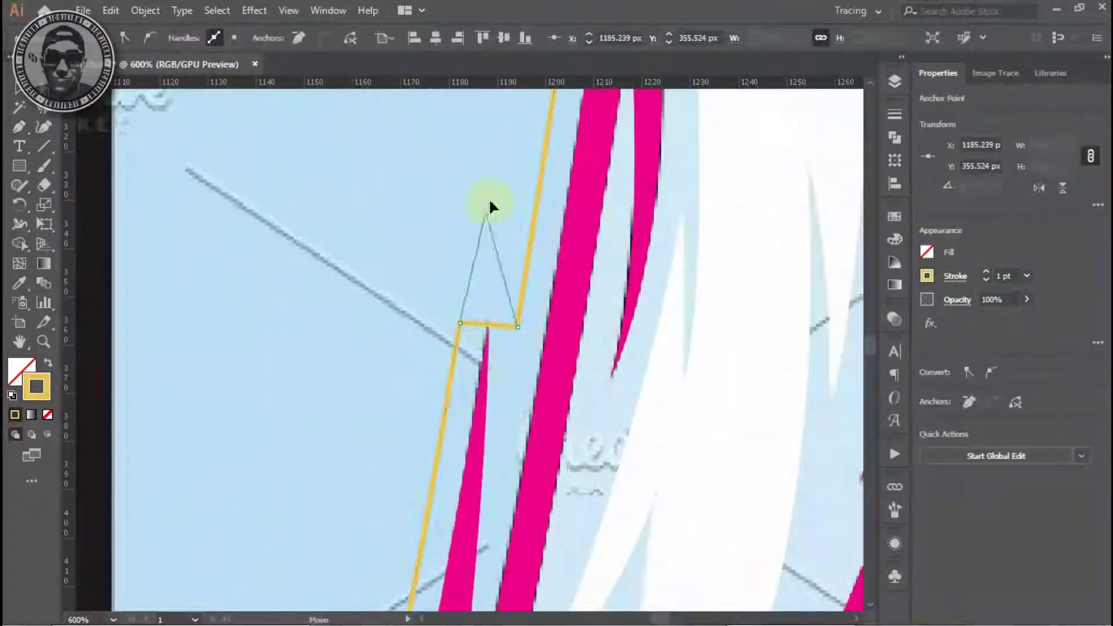
pyautogui.moveTo(473, 249); pyautogui.dragTo(497, 147)
pyautogui.hotkey('ctrl', 'y')
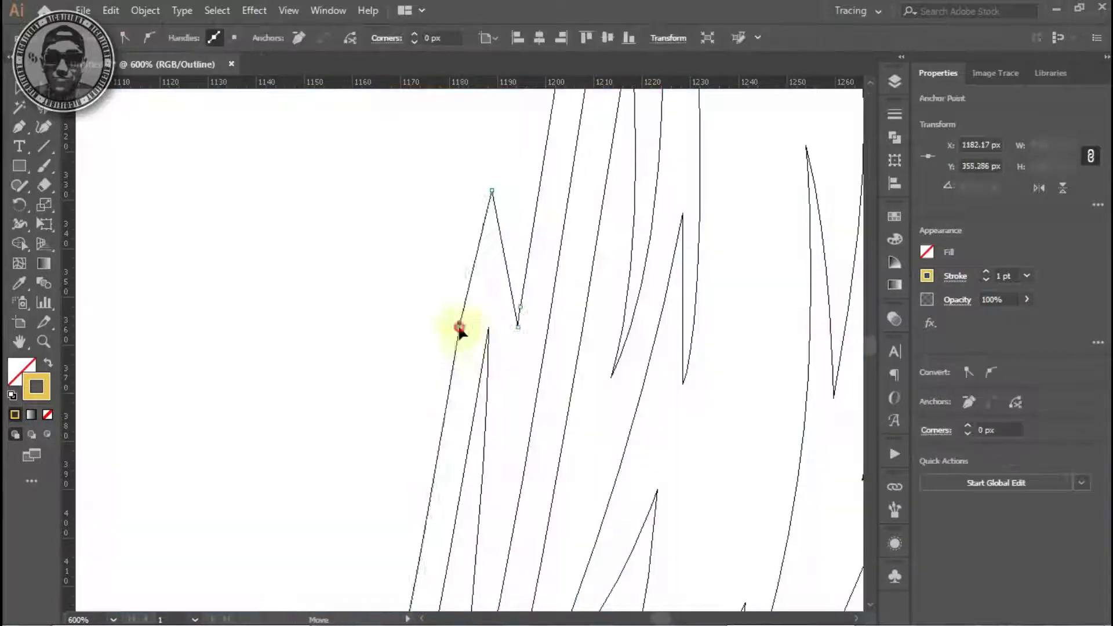
# Move a cheek fur outline anchor up-left to shape the fur tip.
pyautogui.scroll(-5, 460, 324)
pyautogui.scroll(5, 464, 385)
pyautogui.click(500, 329)
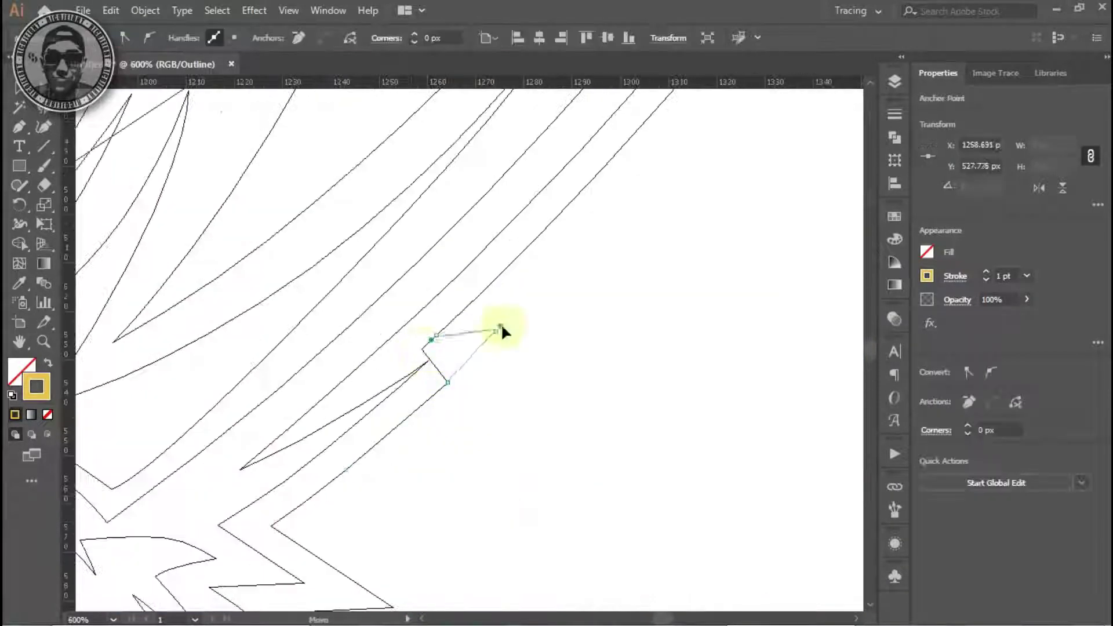
pyautogui.moveTo(448, 385); pyautogui.dragTo(430, 347)
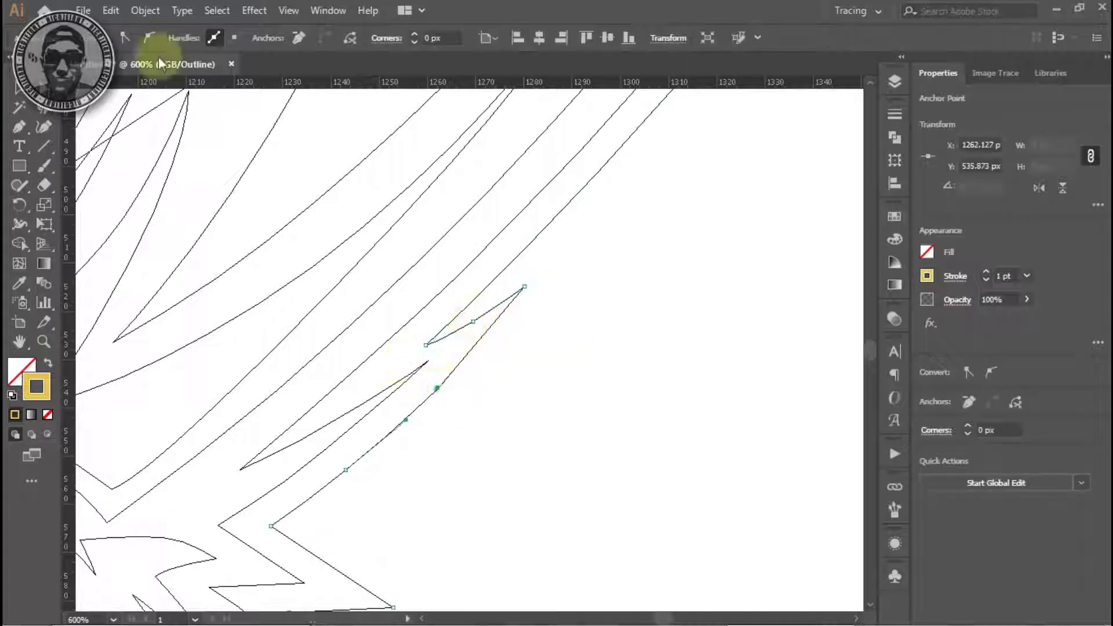
pyautogui.click(507, 289)
pyautogui.scroll(-4, 354, 318)
pyautogui.click(413, 288)
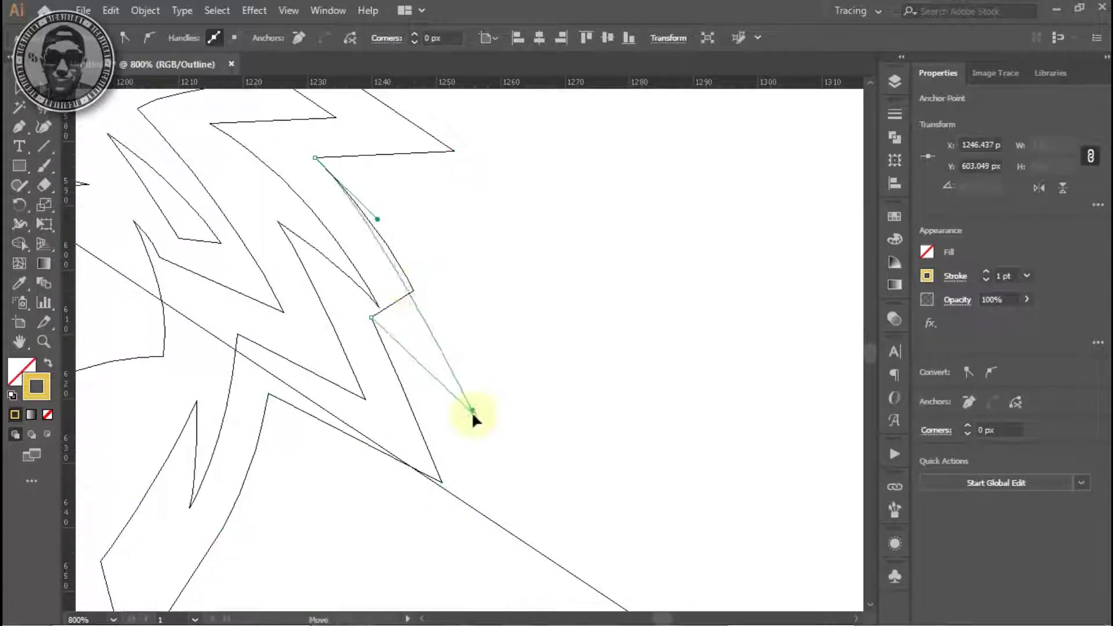
pyautogui.scroll(-5, 450, 414)
pyautogui.scroll(5, 380, 330)
# Pull the right fur tip outward and curve the flat end into a sharp point.
pyautogui.click(554, 327)
pyautogui.press('p')
pyautogui.click(430, 385)
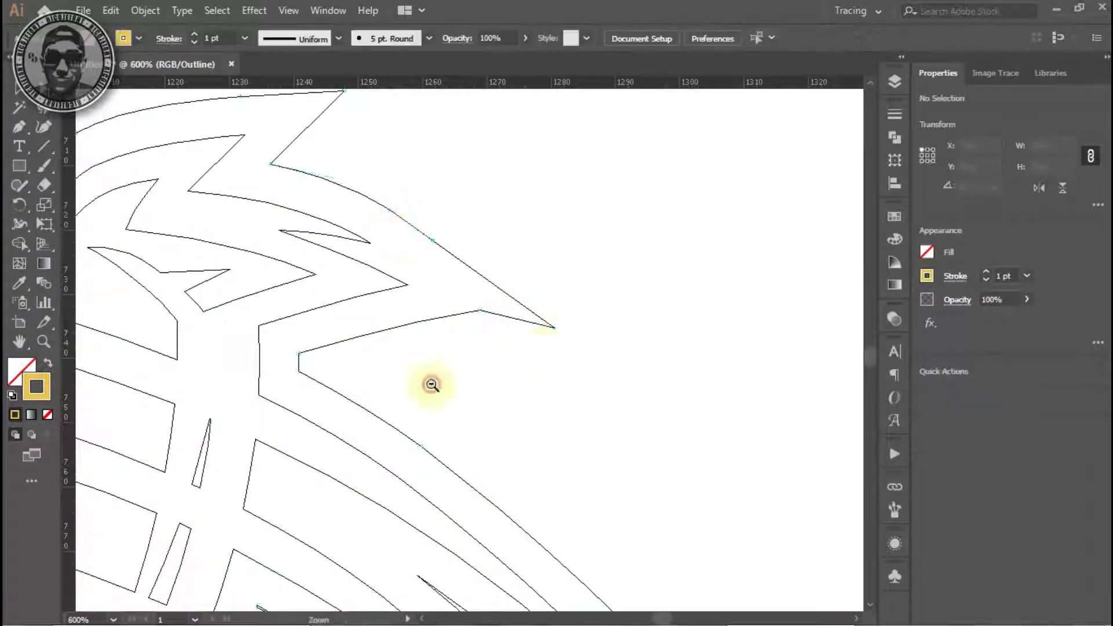
pyautogui.scroll(-5, 430, 385)
pyautogui.moveTo(562, 261); pyautogui.dragTo(627, 418)
pyautogui.click(502, 307)
pyautogui.moveTo(600, 405)
pyautogui.mouseDown()
pyautogui.moveTo(551, 397)
pyautogui.moveTo(535, 488)
pyautogui.mouseUp()
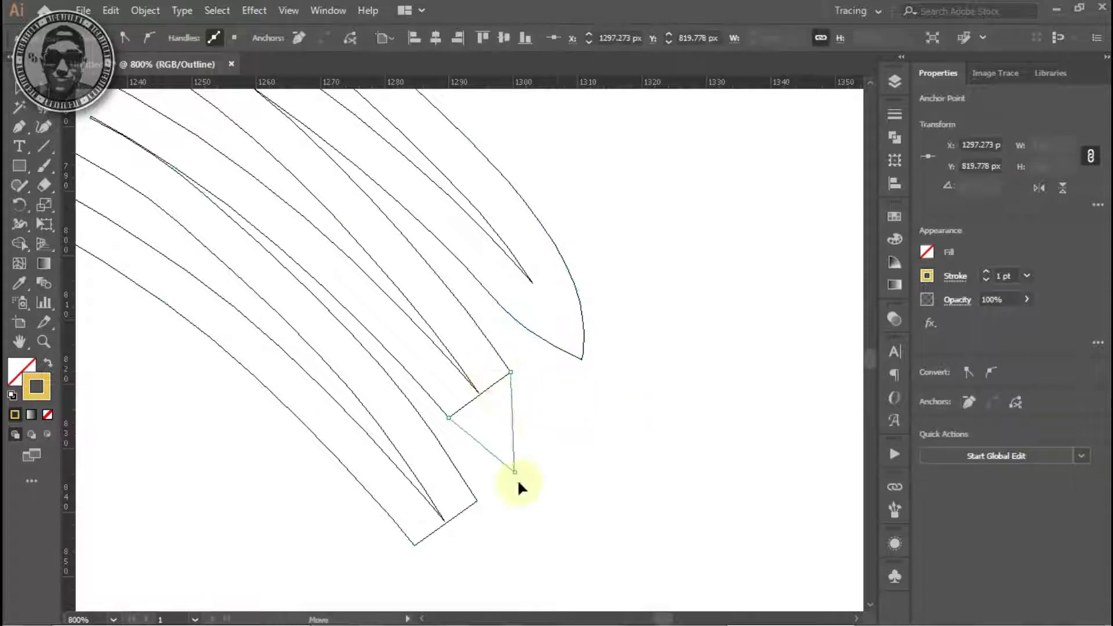
pyautogui.moveTo(452, 415); pyautogui.dragTo(518, 400)
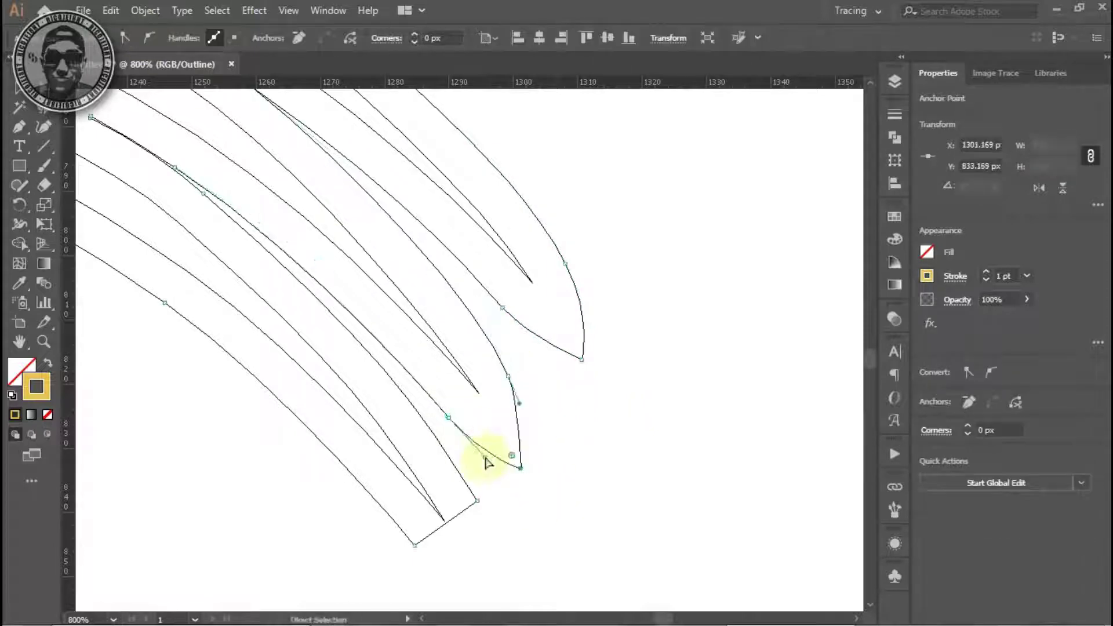
# Add an anchor on the curved segment and adjust the lower outline's corner anchors in Preview.
pyautogui.press('p')
pyautogui.scroll(-5, 558, 441)
pyautogui.click(502, 308)
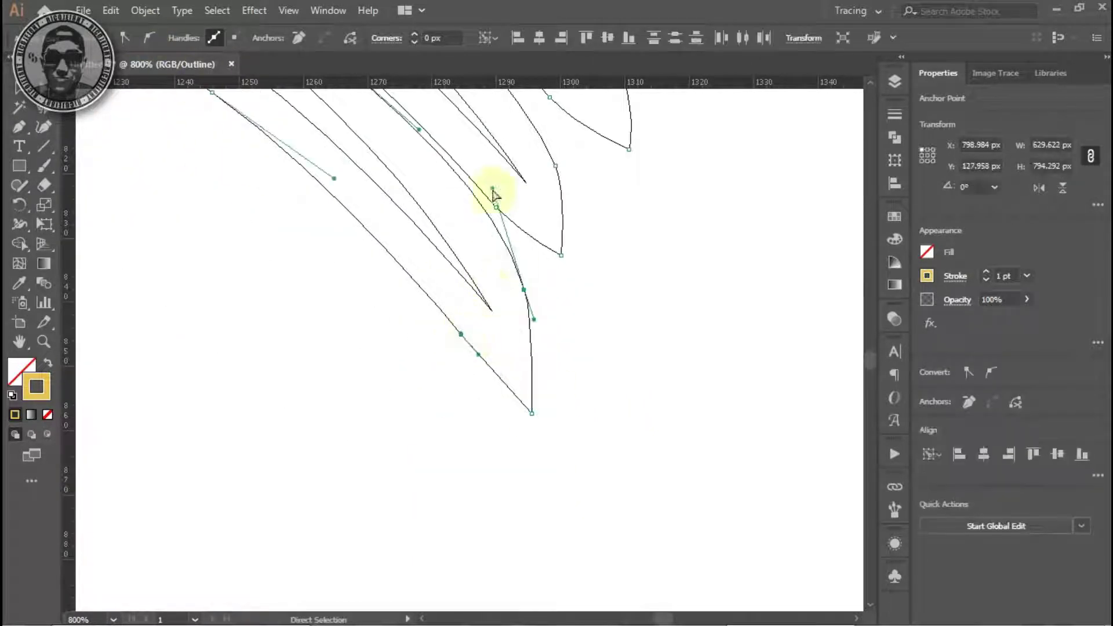
pyautogui.scroll(-3, 633, 402)
pyautogui.scroll(3, 501, 400)
pyautogui.click(502, 400)
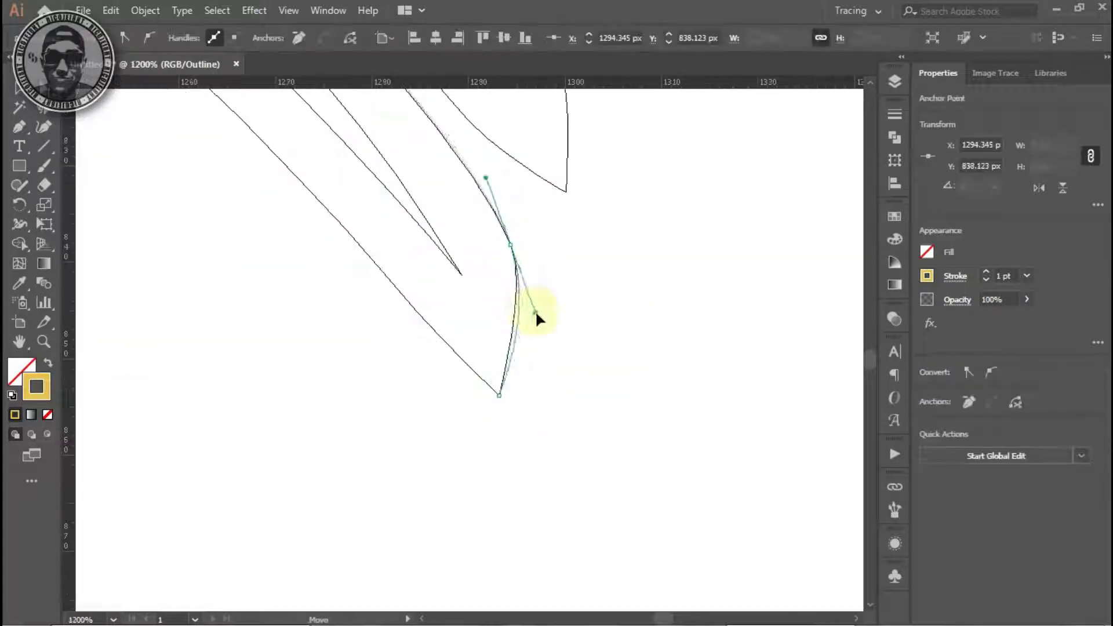
pyautogui.scroll(-5, 537, 317)
pyautogui.scroll(3, 429, 373)
pyautogui.scroll(2, 398, 290)
pyautogui.click(399, 288)
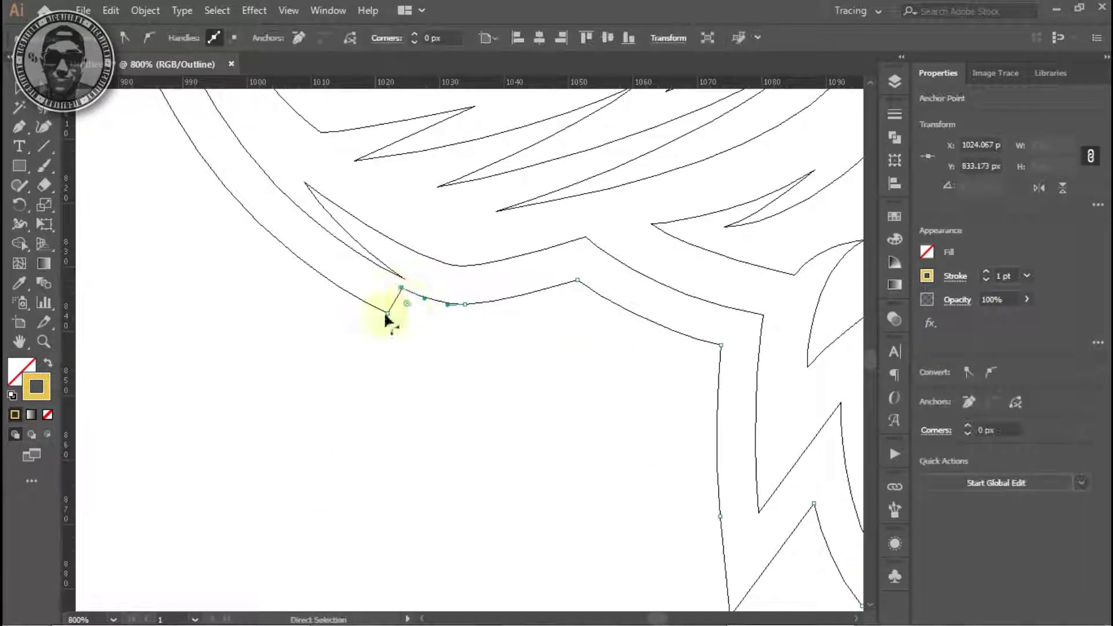
pyautogui.hotkey('ctrl', 'y')
pyautogui.scroll(-3, 571, 402)
pyautogui.scroll(2, 526, 422)
pyautogui.click(530, 196)
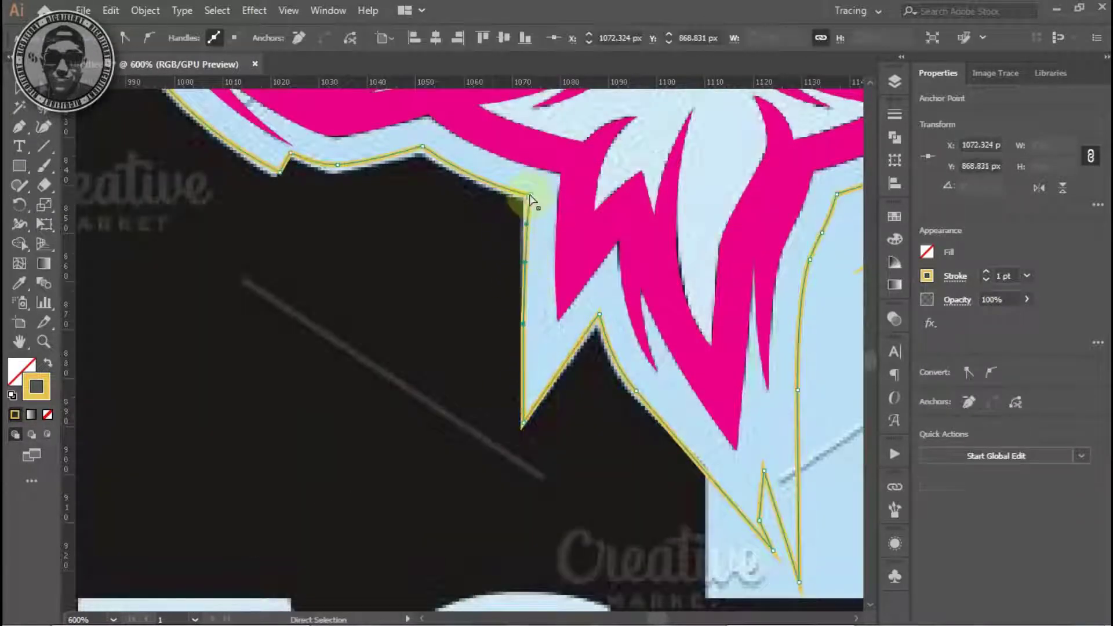
# Check the lower outline tip anchor in Outline view, then return to the colour preview.
pyautogui.scroll(-2, 639, 450)
pyautogui.click(688, 462)
pyautogui.hotkey('ctrl', 'y')
pyautogui.scroll(2, 683, 459)
pyautogui.scroll(1, 496, 364)
pyautogui.scroll(-5, 494, 363)
pyautogui.hotkey('ctrl', 'y')
pyautogui.scroll(2, 444, 415)
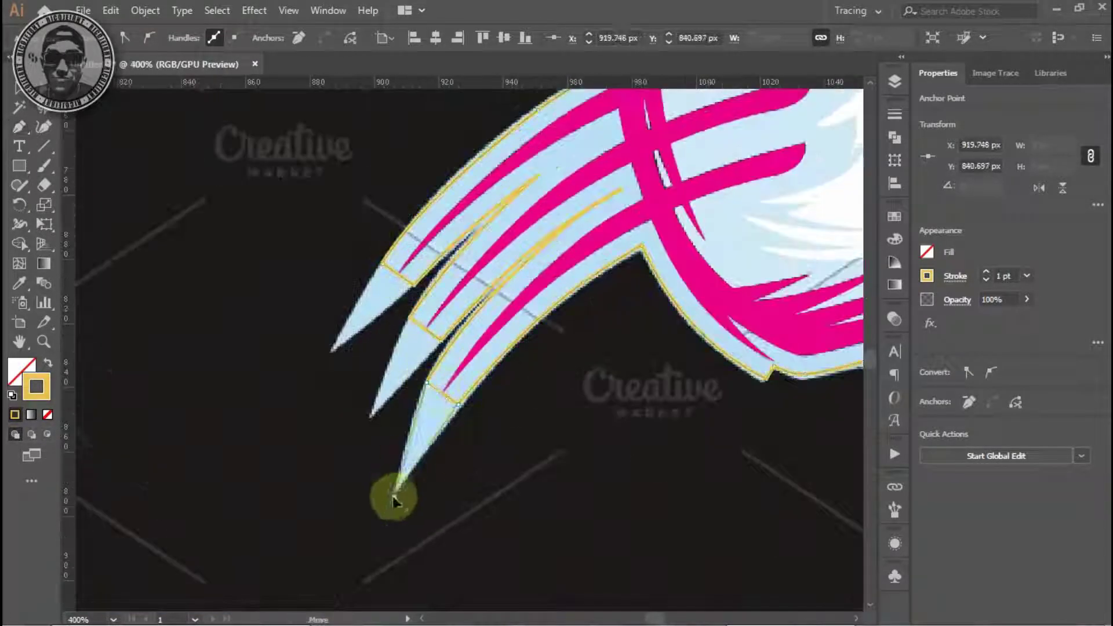
pyautogui.scroll(1, 398, 179)
# Adjust outline anchors at the upper fur tips, other regions and beside the face.
pyautogui.click(404, 207)
pyautogui.click(186, 93)
pyautogui.scroll(-2, 559, 285)
pyautogui.scroll(2, 418, 370)
pyautogui.click(418, 371)
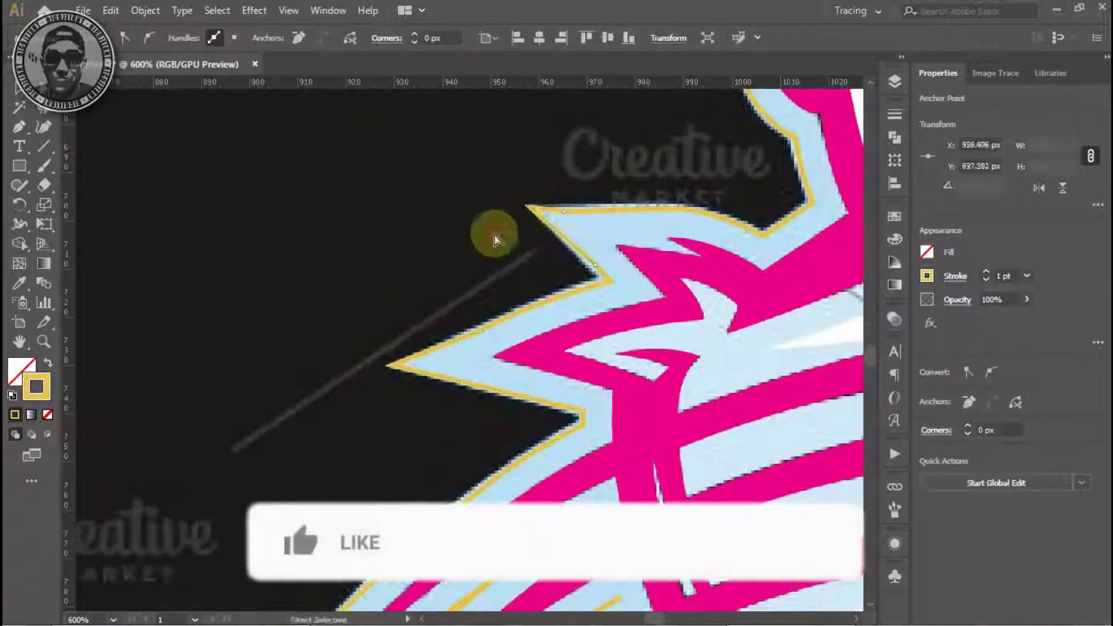
pyautogui.scroll(-2, 494, 239)
pyautogui.scroll(2, 410, 367)
pyautogui.click(377, 269)
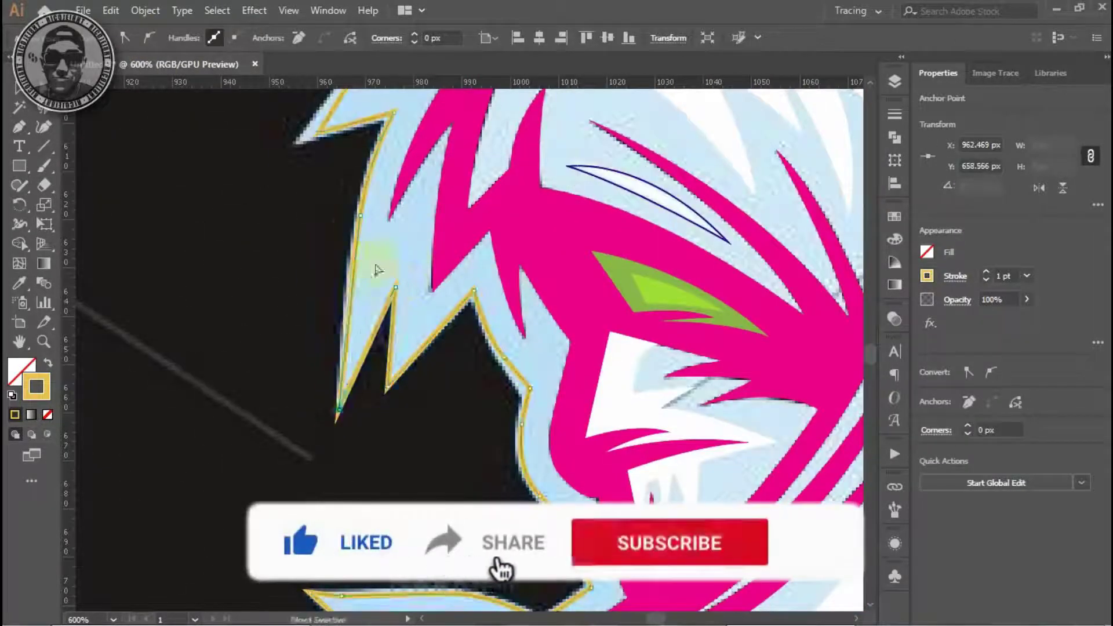
# Refine the lower spike anchors of the outline with the Pen tool.
pyautogui.press('p')
pyautogui.click(538, 497)
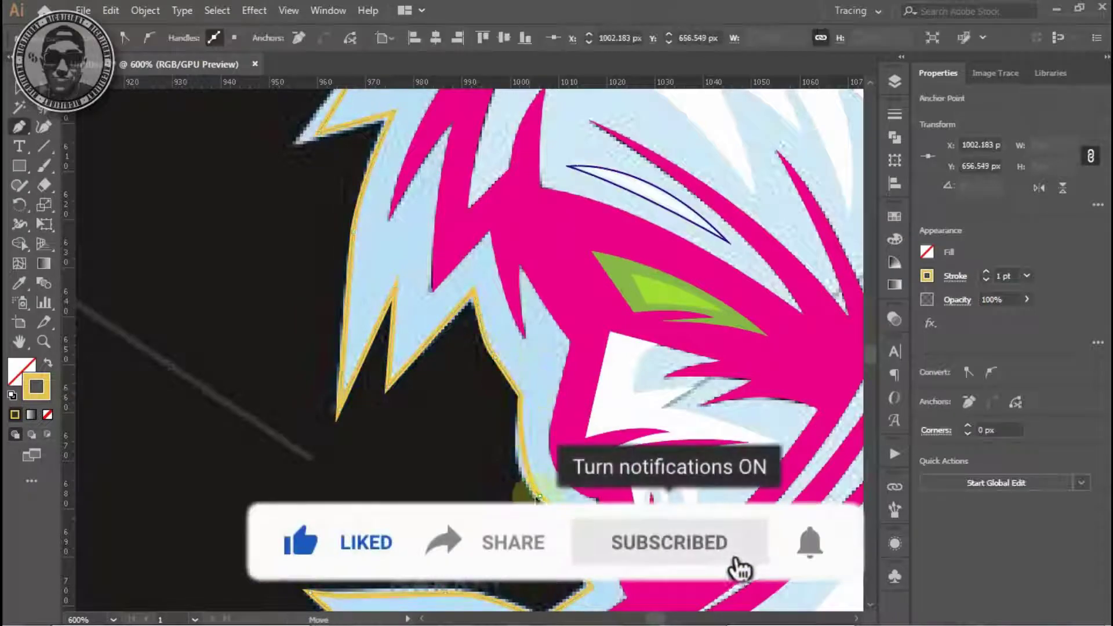
pyautogui.click(504, 457)
pyautogui.scroll(-2, 504, 457)
pyautogui.scroll(2, 372, 348)
pyautogui.click(372, 347)
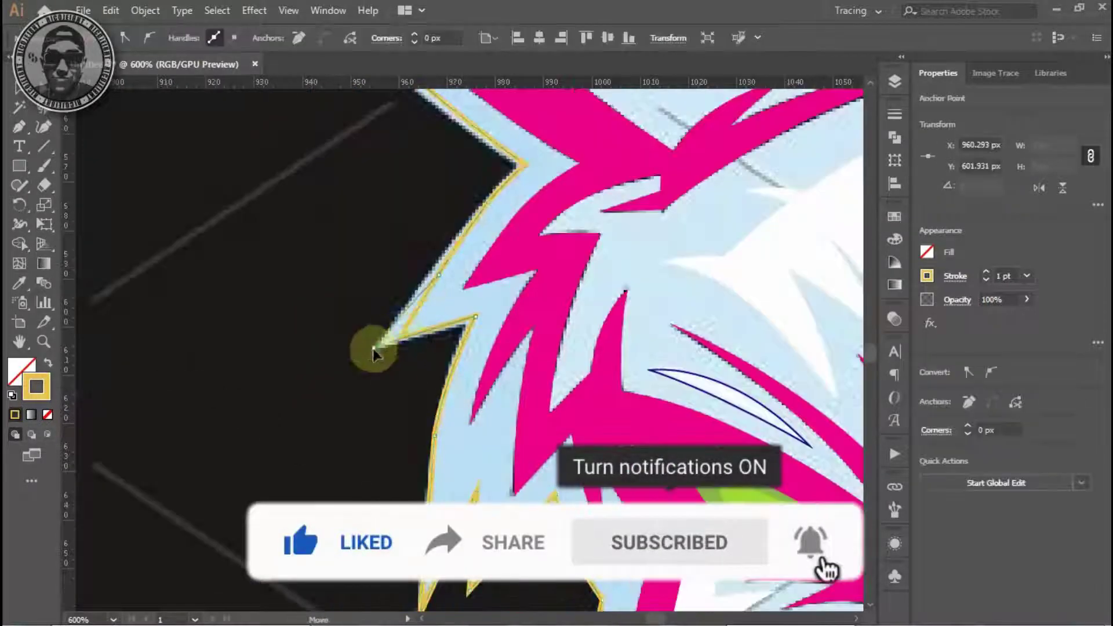
pyautogui.click(431, 268)
pyautogui.scroll(2, 471, 348)
# Zoom out to view the whole rabbit head with nothing selected.
pyautogui.hotkey('ctrl', '1')
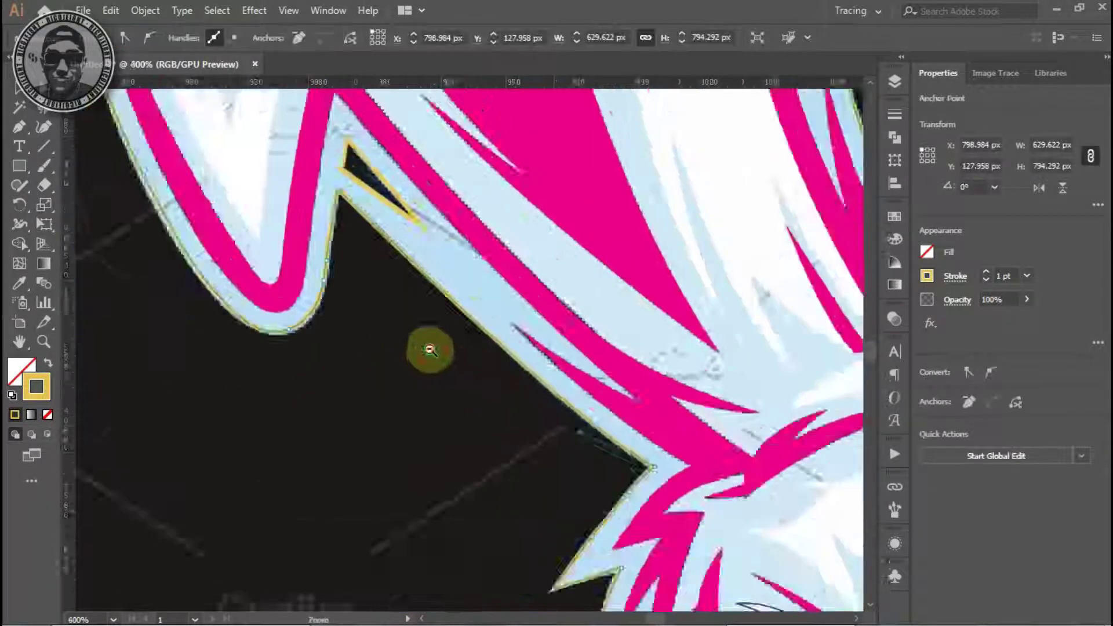
pyautogui.hotkey('ctrl', '-')
pyautogui.click(572, 323)
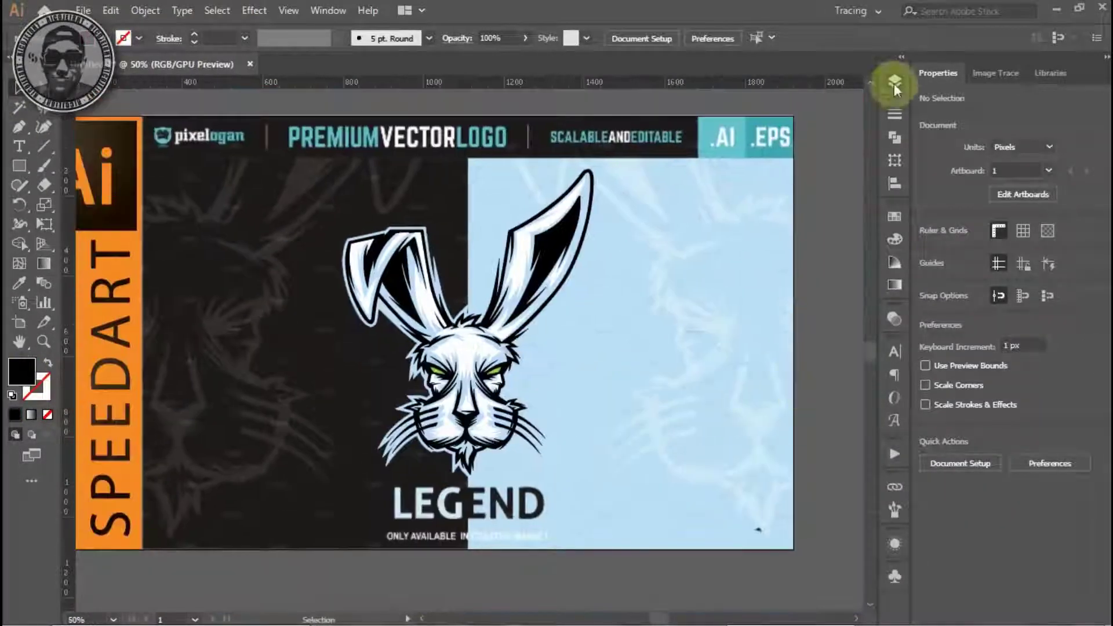
# Select the full-size background rectangle via the Layers panel for recoloring.
pyautogui.click(895, 81)
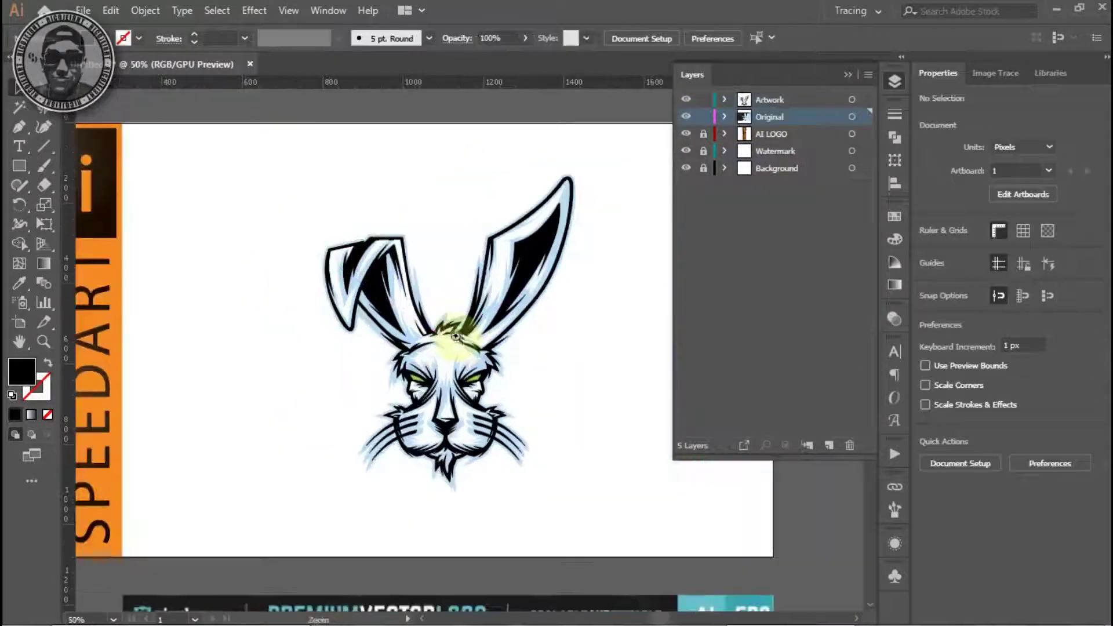
pyautogui.click(541, 380)
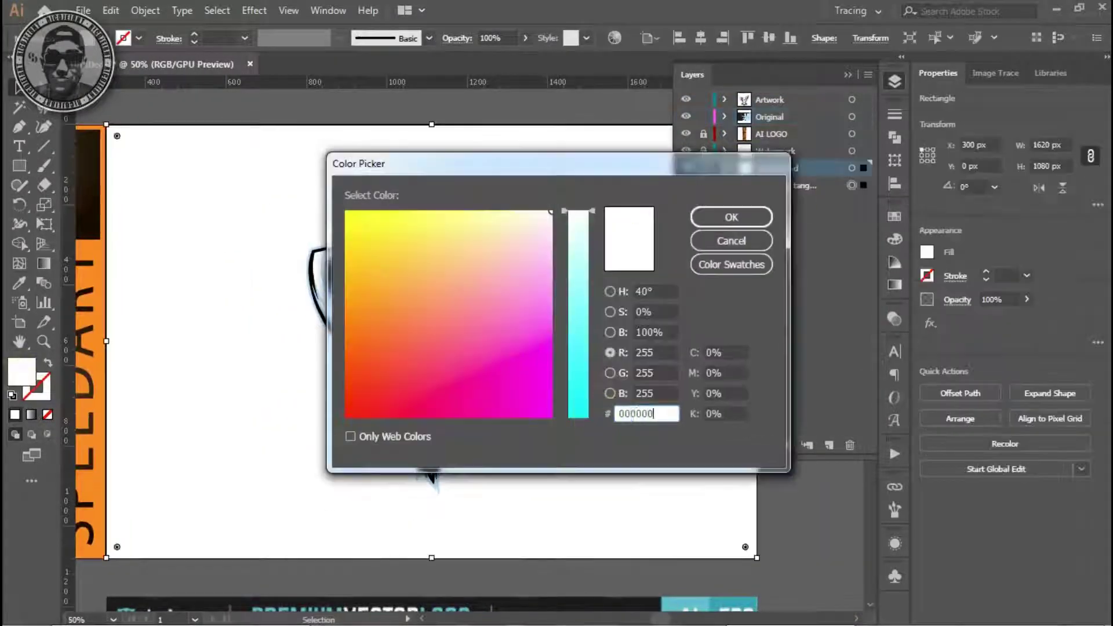